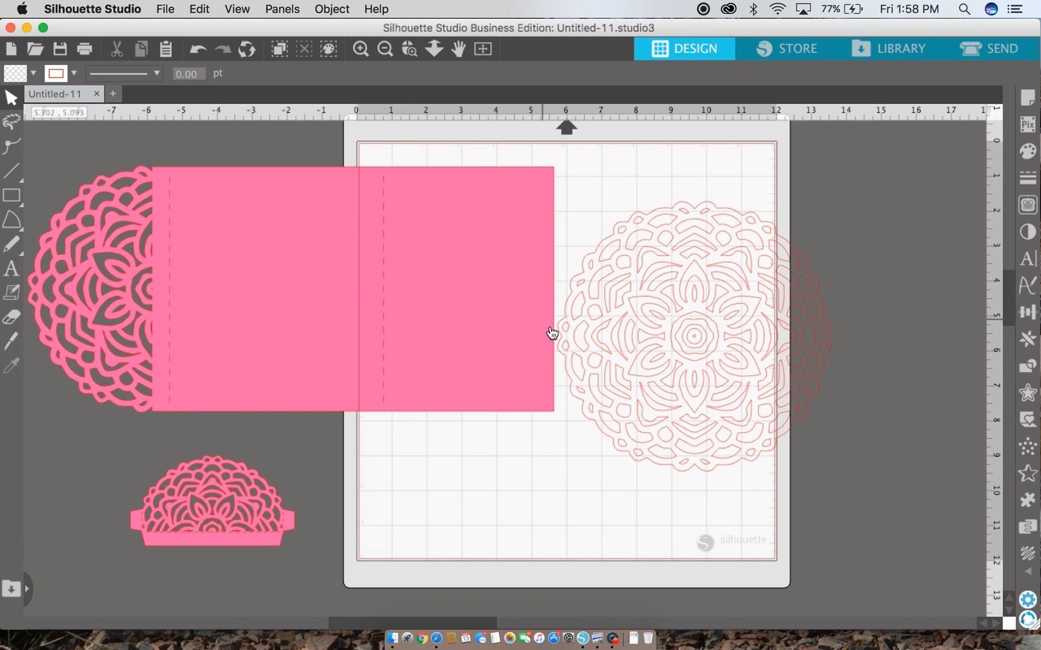
Lay the small pink half-mandala band over the sample card's lower front area to preview it, and return it below the card.
left_click(199, 527)
left_click_drag(209, 530, 460, 393)
key("Escape")
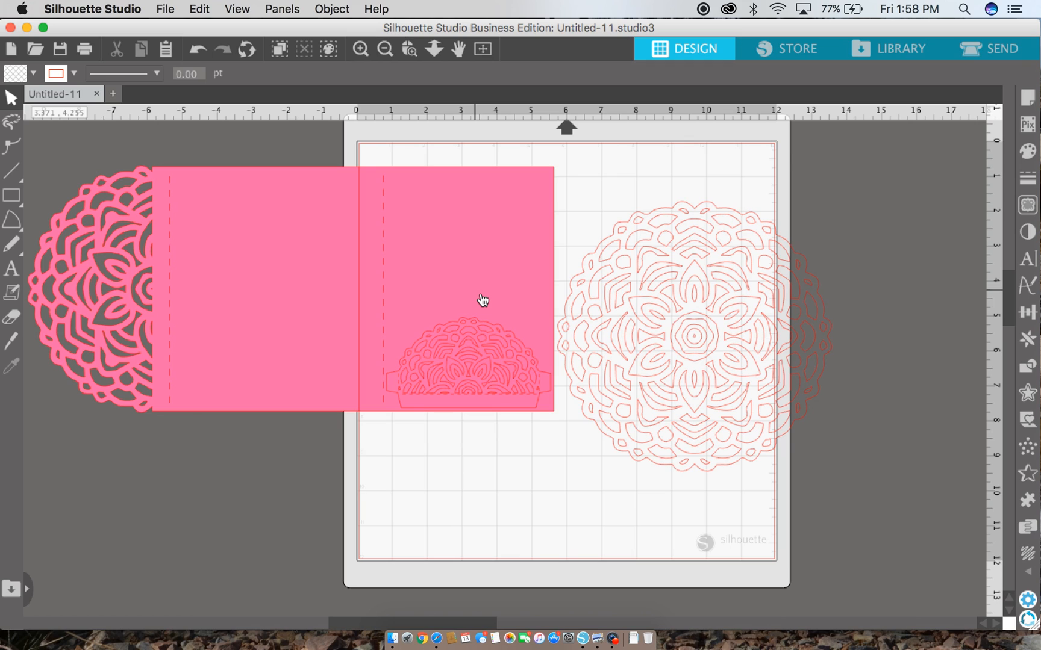
left_click_drag(456, 390, 198, 537)
key("Escape")
Move the pink sample card off the page and bring the outlined mandala fully onto the page.
left_click_drag(361, 407, 118, 424)
left_click(190, 475)
left_click_drag(719, 380, 595, 358)
key("Escape")
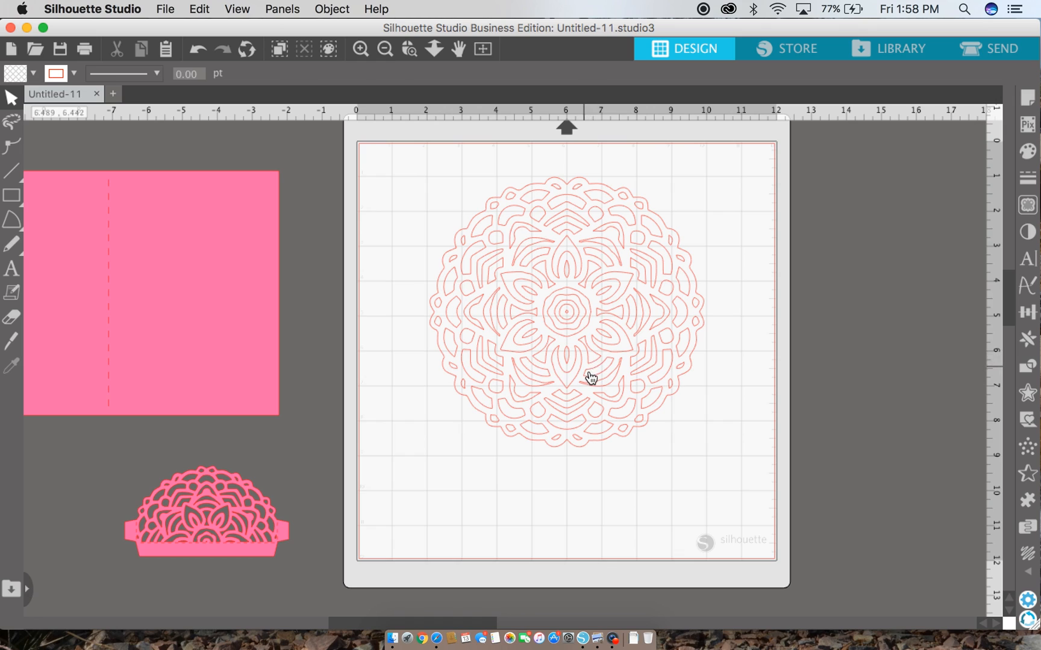
Center the mandala on the page with the Align options.
left_click(587, 378)
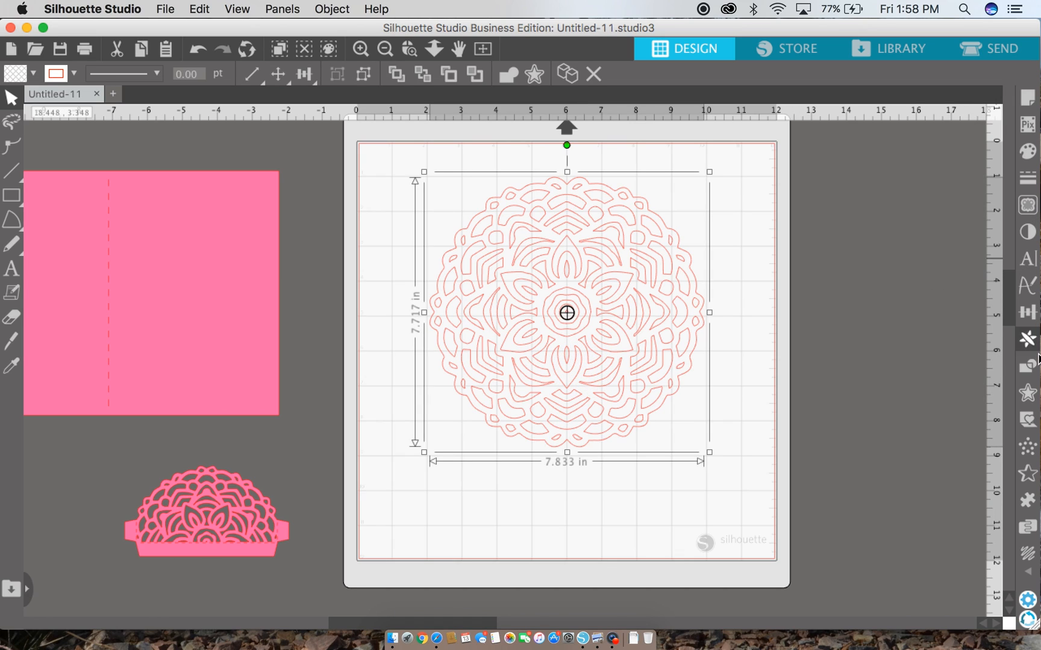
left_click(1029, 315)
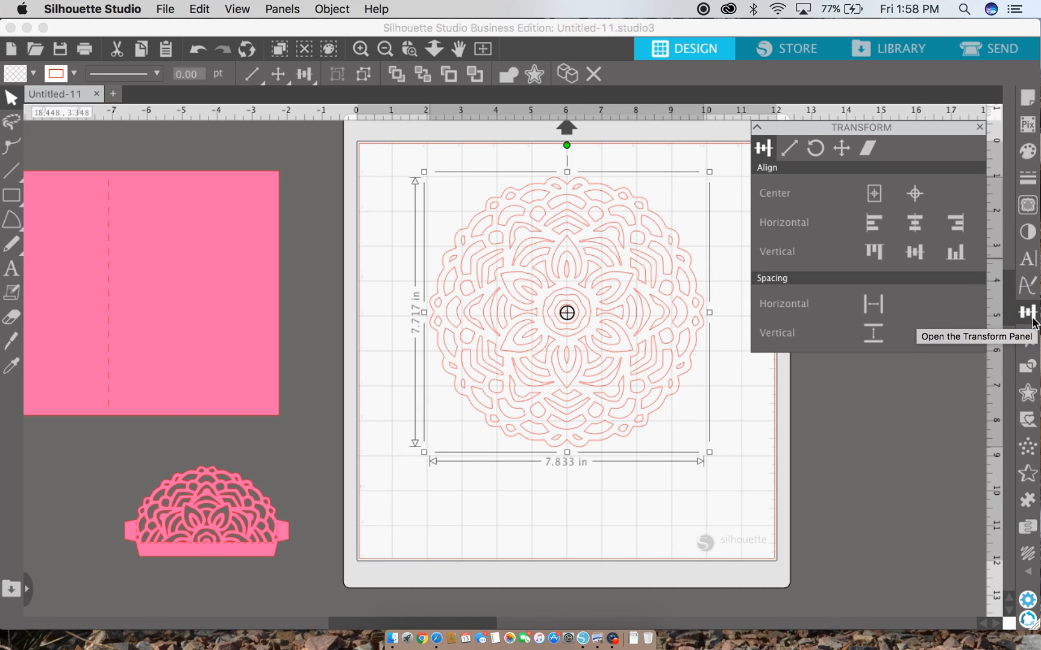
left_click(874, 194)
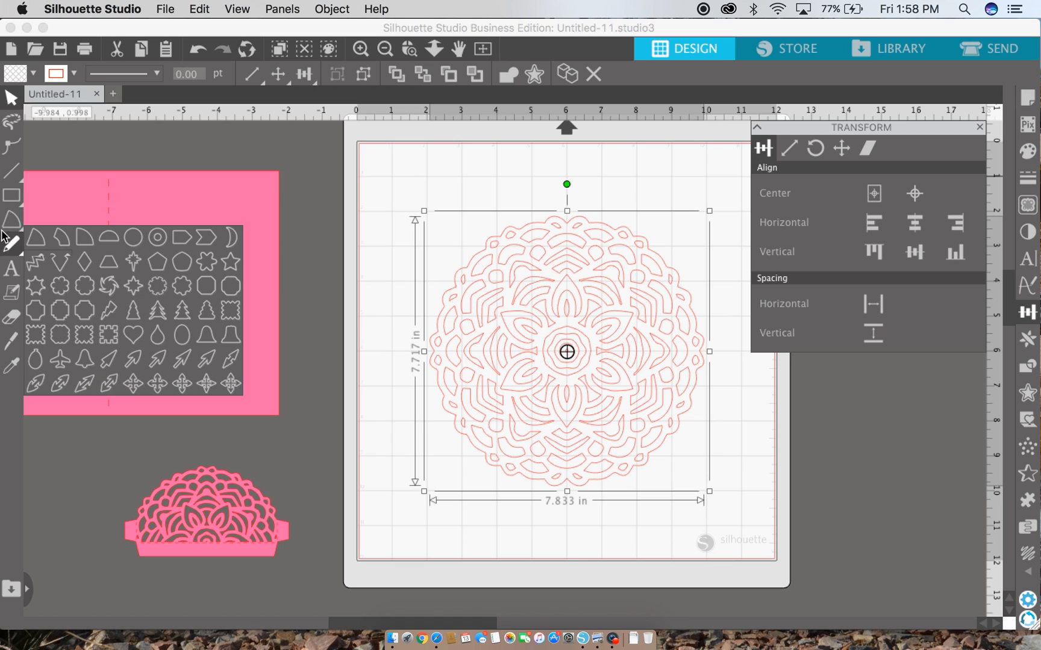
Slice the mandala in half with a straight vertical Knife cut through its center, running past both edges.
left_click(11, 340)
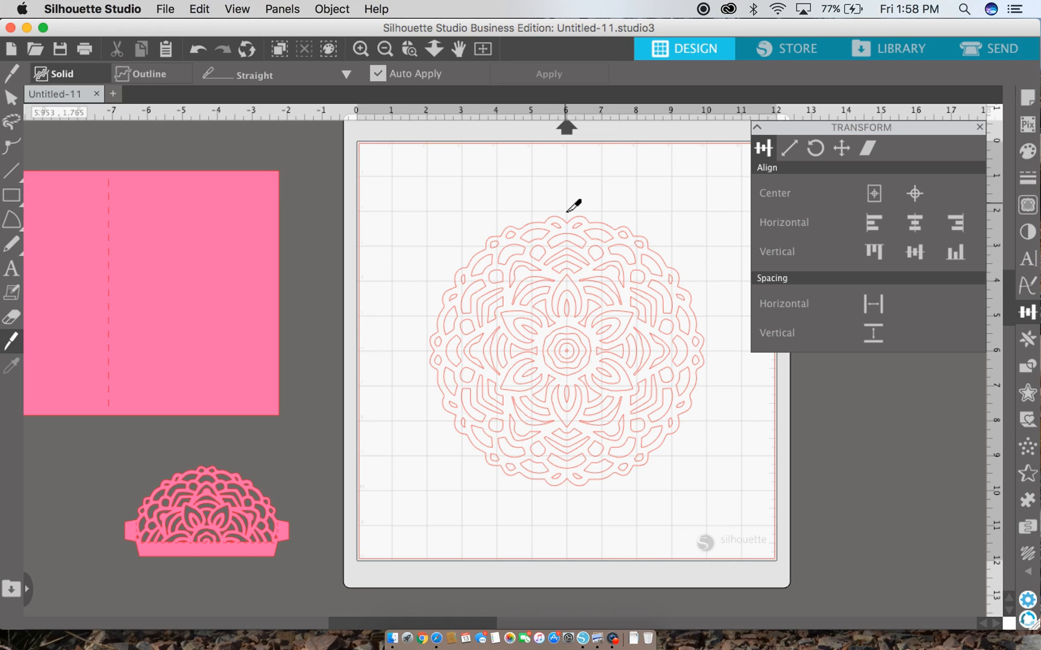
left_click_drag(573, 206, 592, 501)
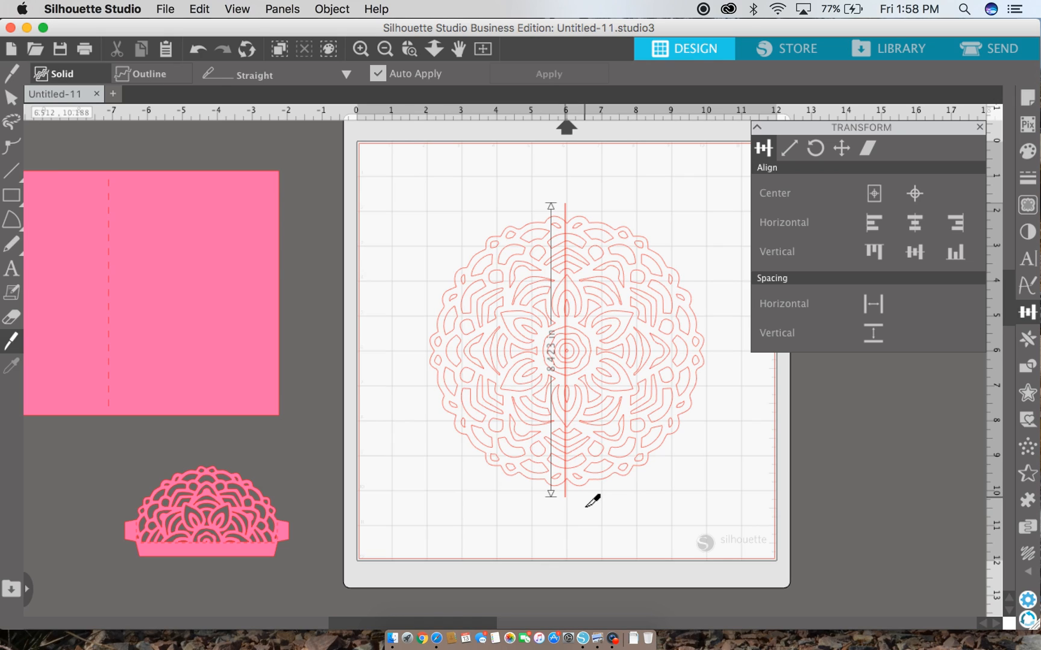
left_click_drag(592, 501, 592, 501)
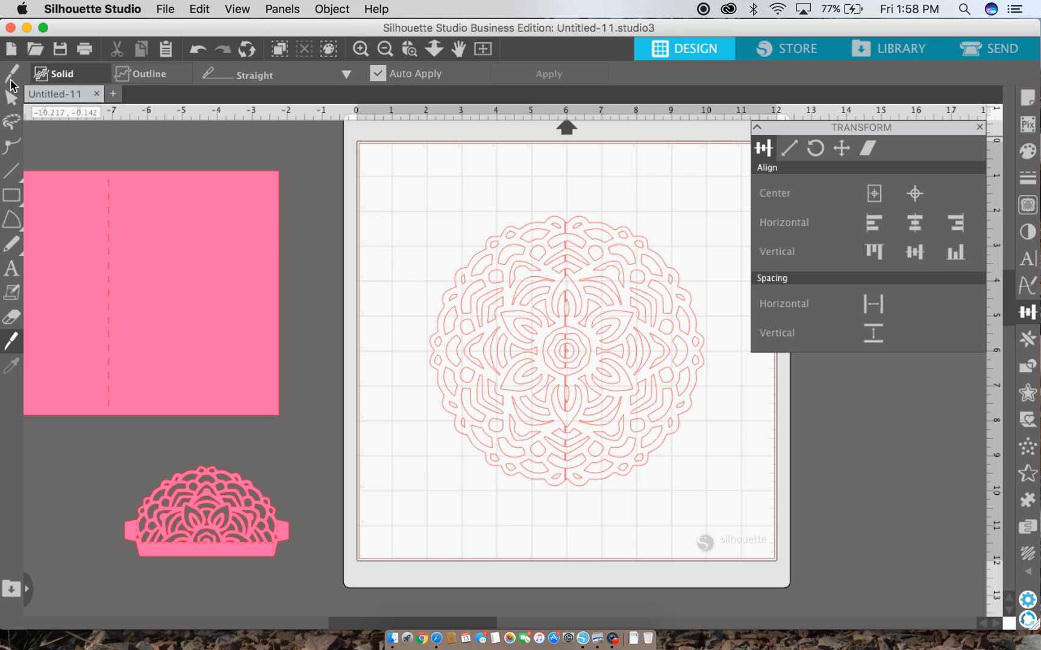
left_click(11, 97)
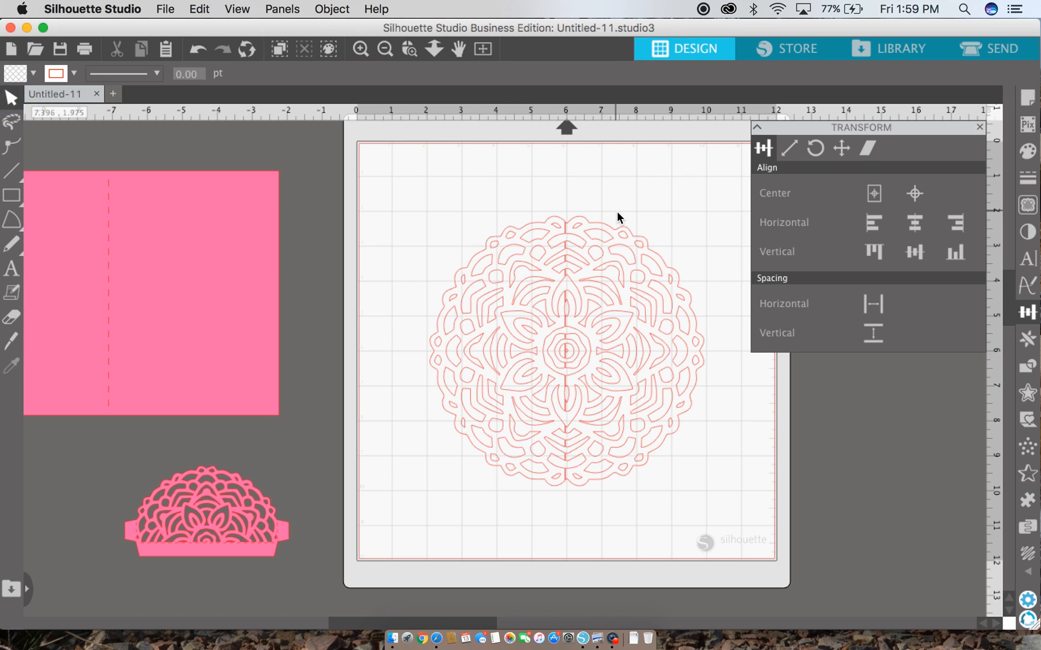
Try to pull the right half of the cut mandala away from the left, and undo the moves.
left_click_drag(611, 392, 637, 387)
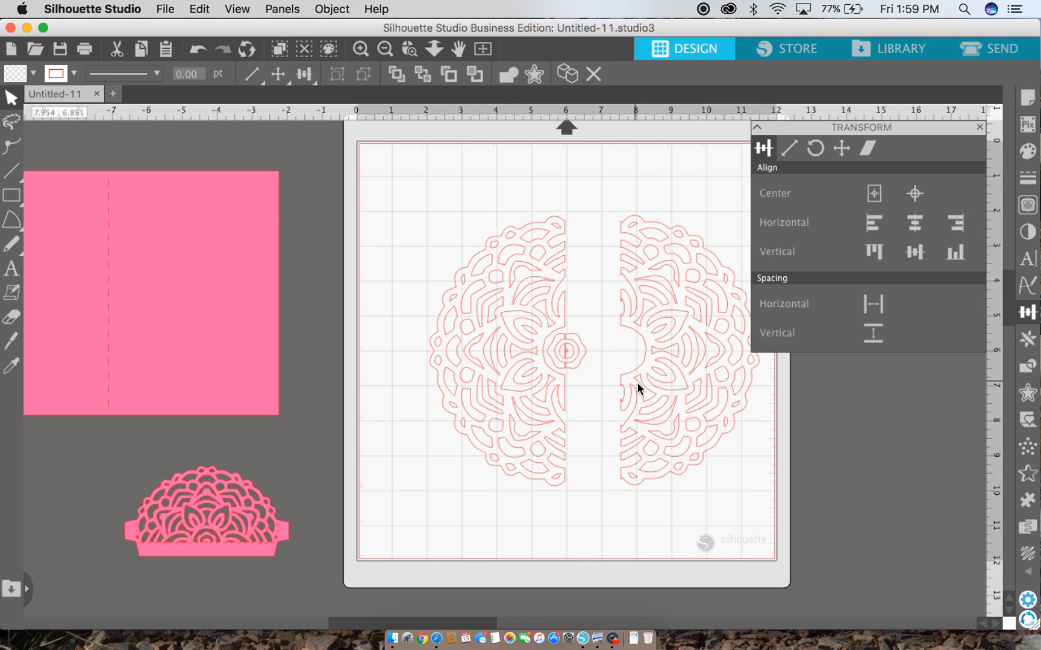
left_click(543, 402)
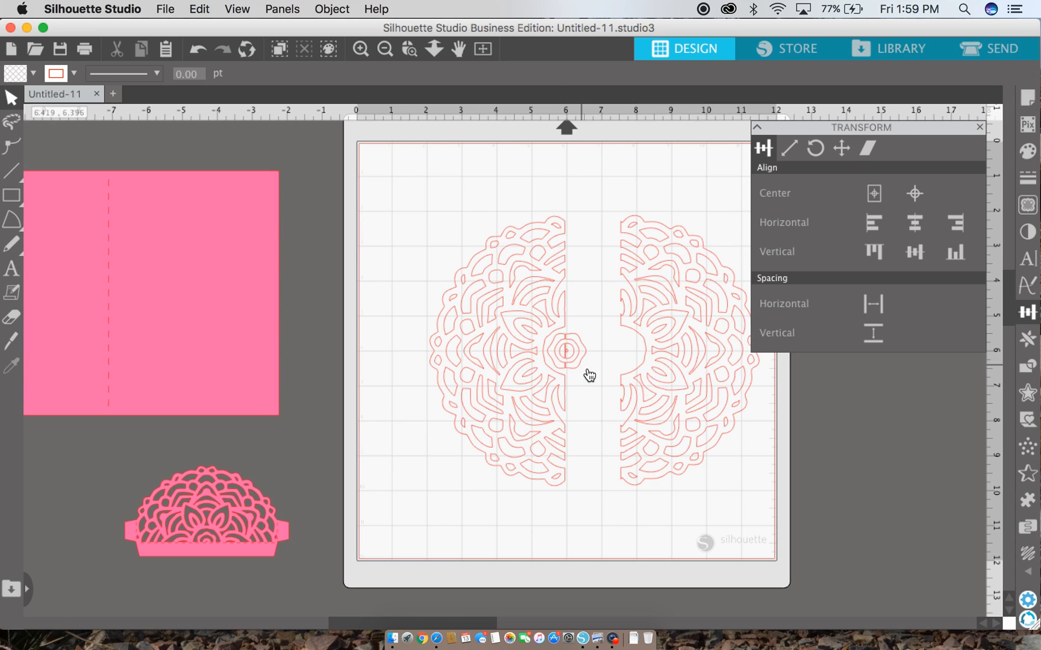
left_click(199, 53)
left_click(197, 50)
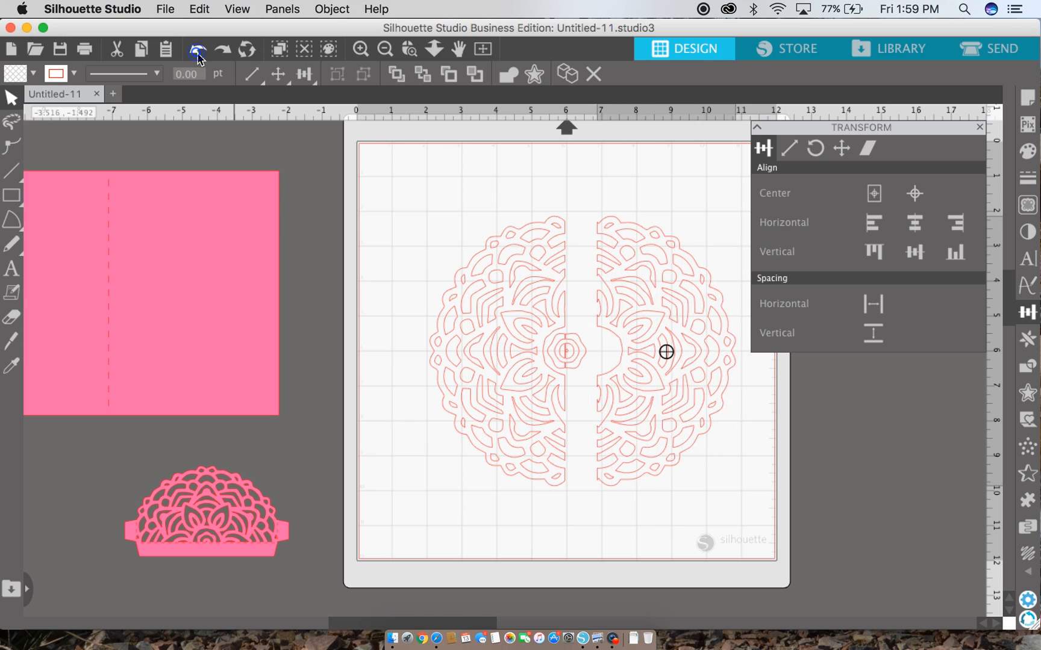
left_click(198, 50)
Make all pieces of the mandala's right half into a compound path and move it over the page's right edge.
left_click_drag(666, 189, 572, 472)
right_click(605, 384)
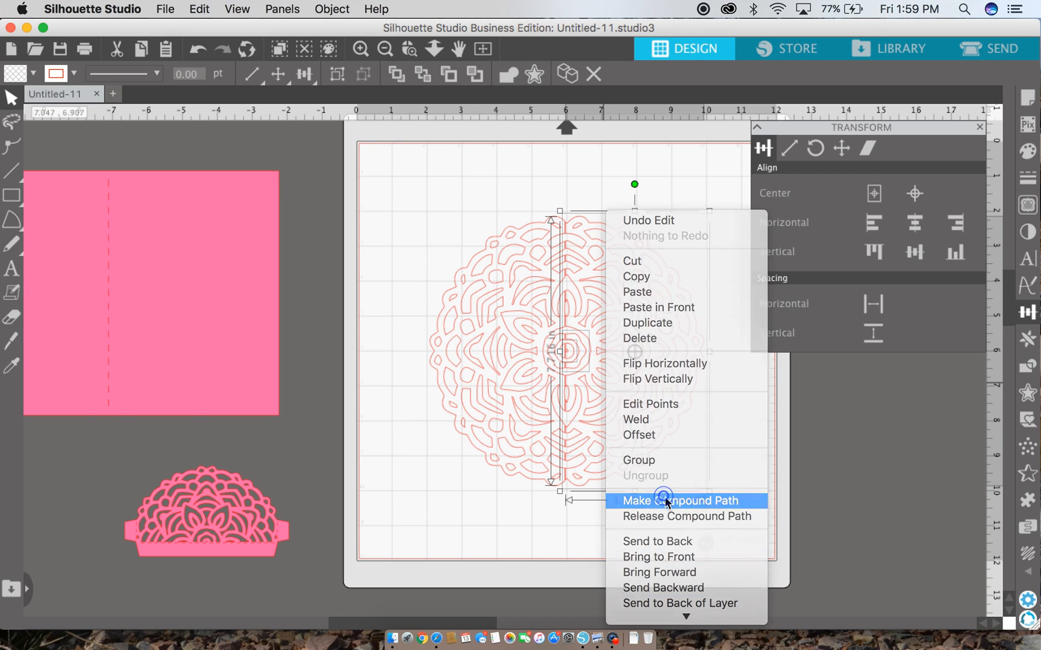
left_click(665, 498)
left_click_drag(599, 375, 760, 380)
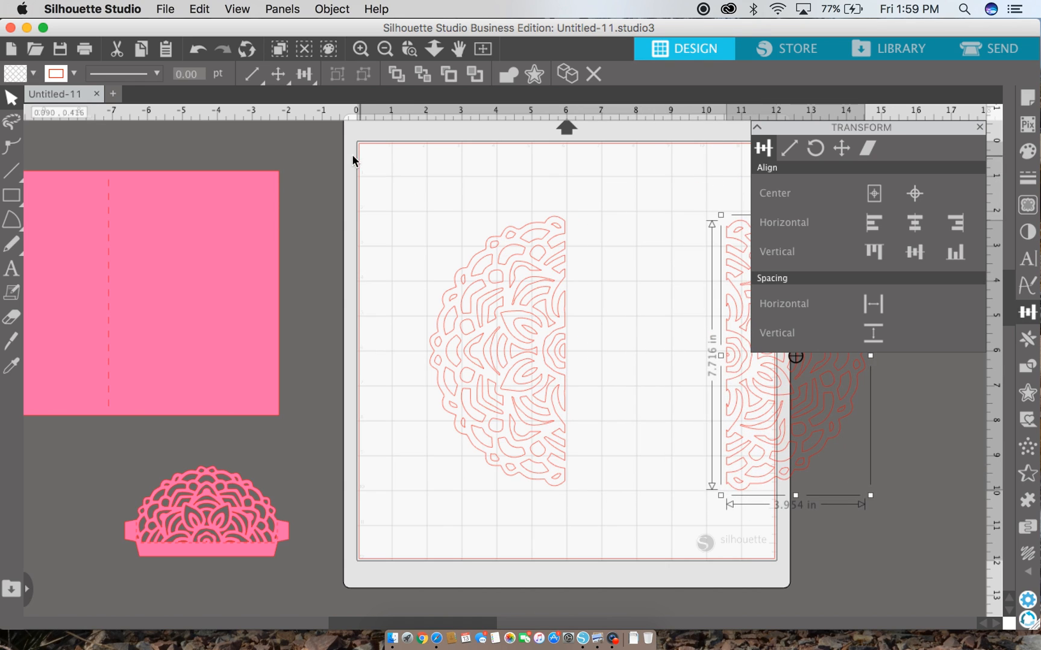
Make all pieces of the mandala's left half into a compound path and move it toward the page's left edge.
left_click_drag(414, 183, 599, 518)
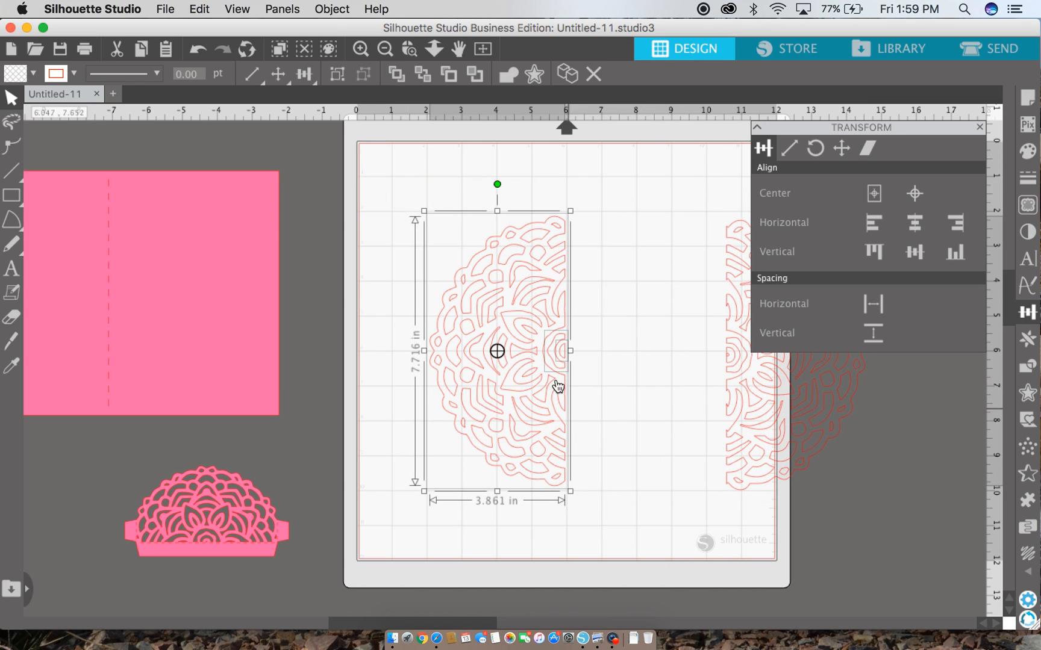
right_click(550, 356)
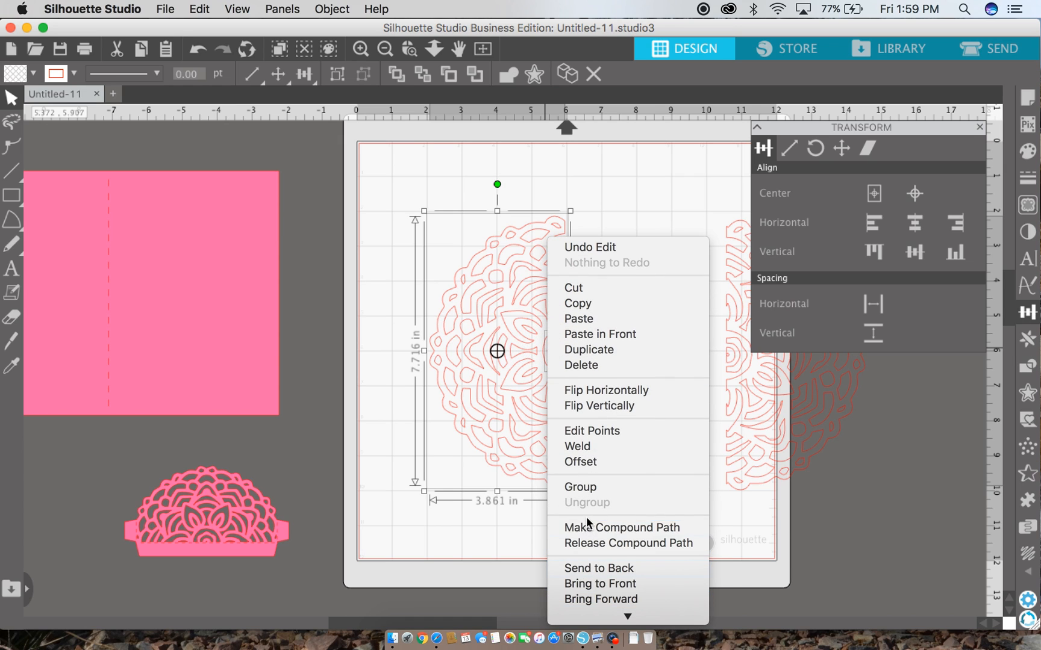
left_click(587, 527)
left_click_drag(506, 433, 438, 414)
Reposition the pink sample card beside the page and shift both mandala halves outward to free the middle of the page.
left_click_drag(209, 391, 260, 431)
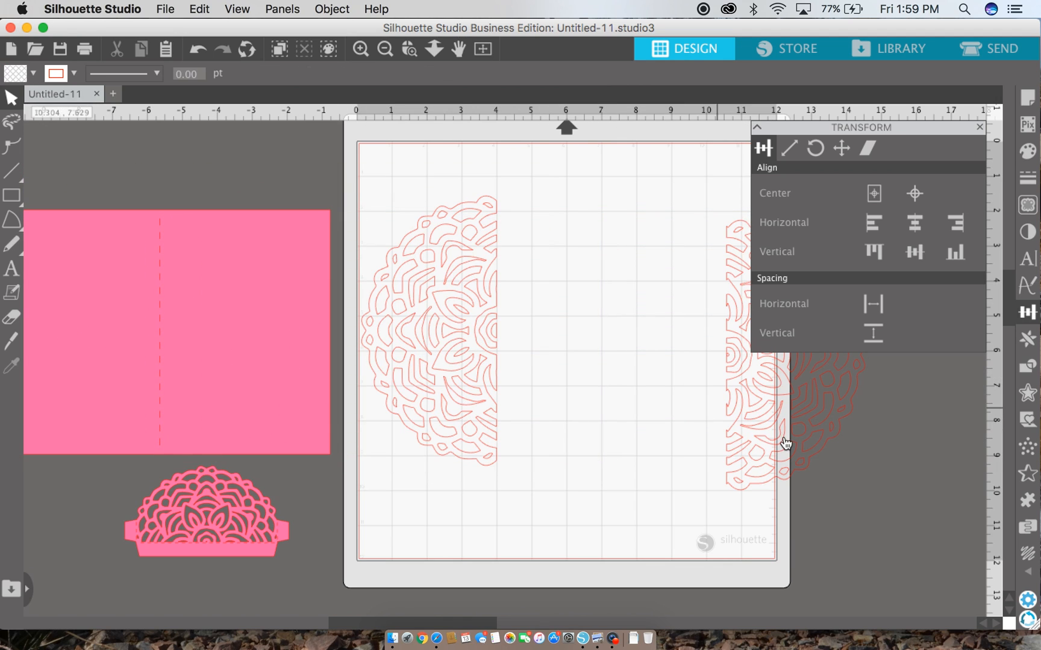
left_click(184, 418)
left_click_drag(190, 426, 198, 381)
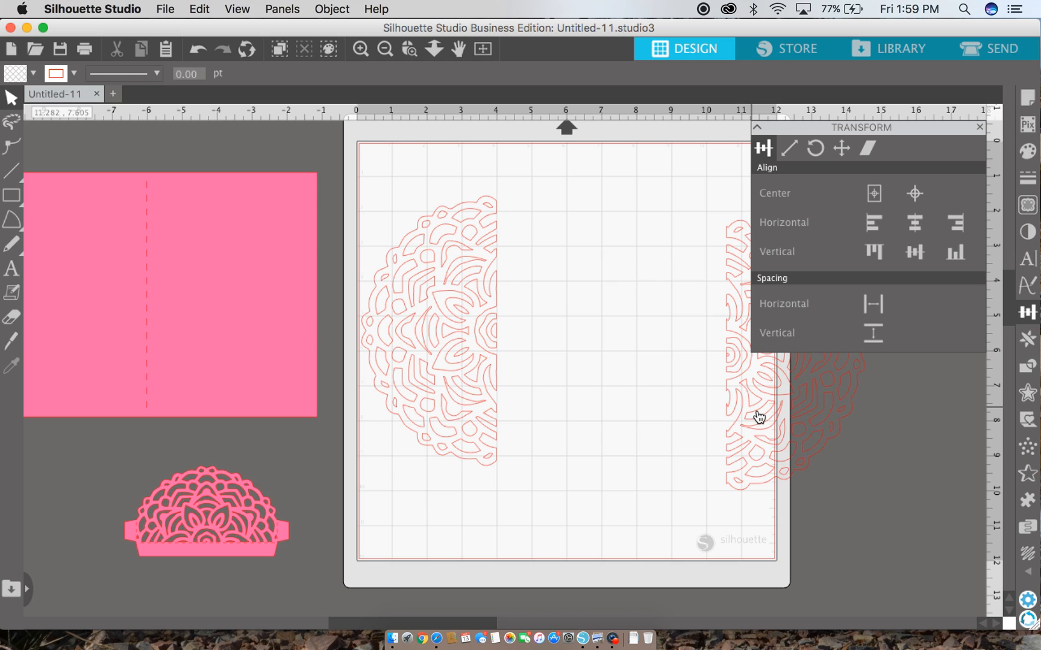
left_click_drag(760, 407, 901, 430)
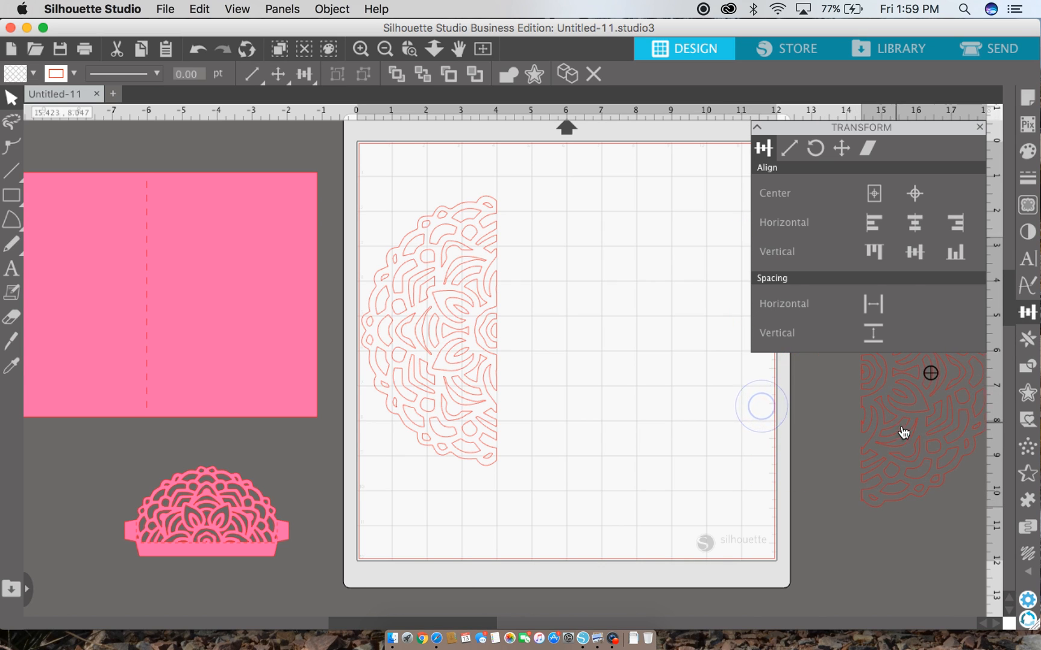
left_click_drag(436, 395, 413, 395)
Draw a square about 6.93 in wide beside the left mandala half and move it closer to the half's straight edge.
left_click(11, 220)
left_click(11, 195)
left_click(40, 205)
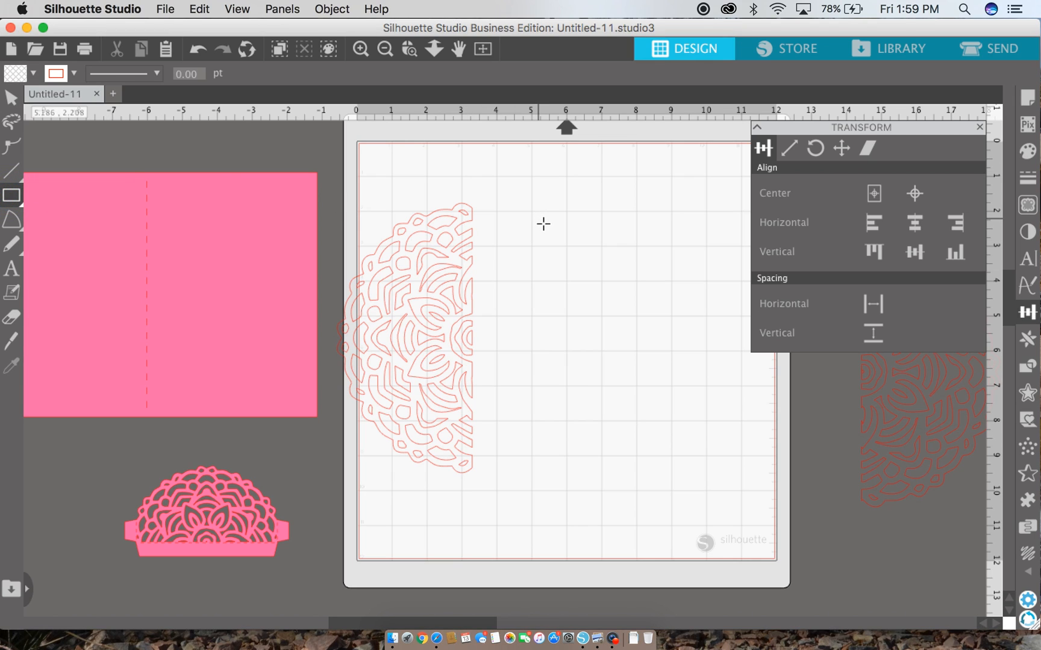
mouse_move(537, 219)
left_mouse_down()
mouse_move(627, 298)
mouse_move(716, 506)
mouse_move(690, 525)
mouse_move(712, 538)
left_mouse_up()
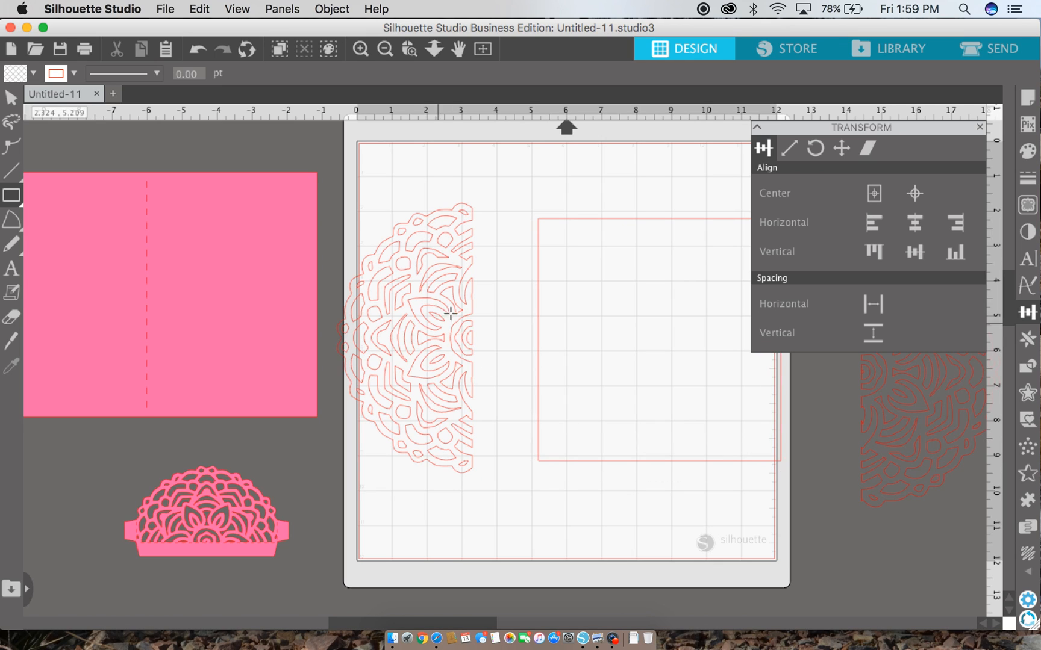
left_click(11, 98)
left_click_drag(562, 217, 516, 217)
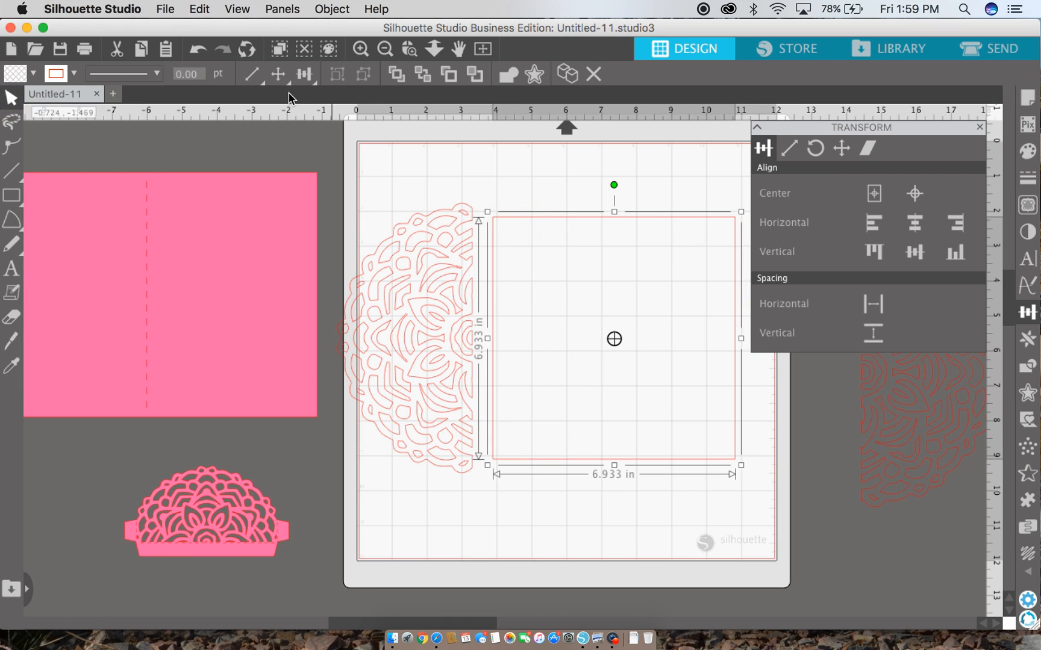
Resize the square to 5 in wide by 7 in high.
left_click(261, 77)
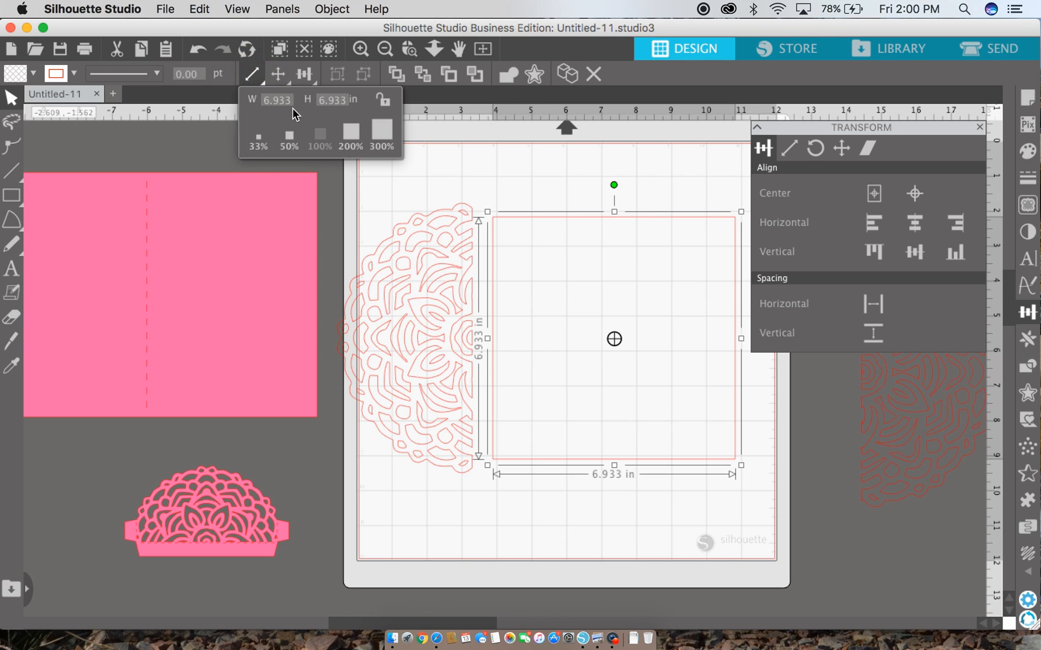
left_click_drag(293, 108, 244, 109)
type("5")
left_click(345, 99)
type("7")
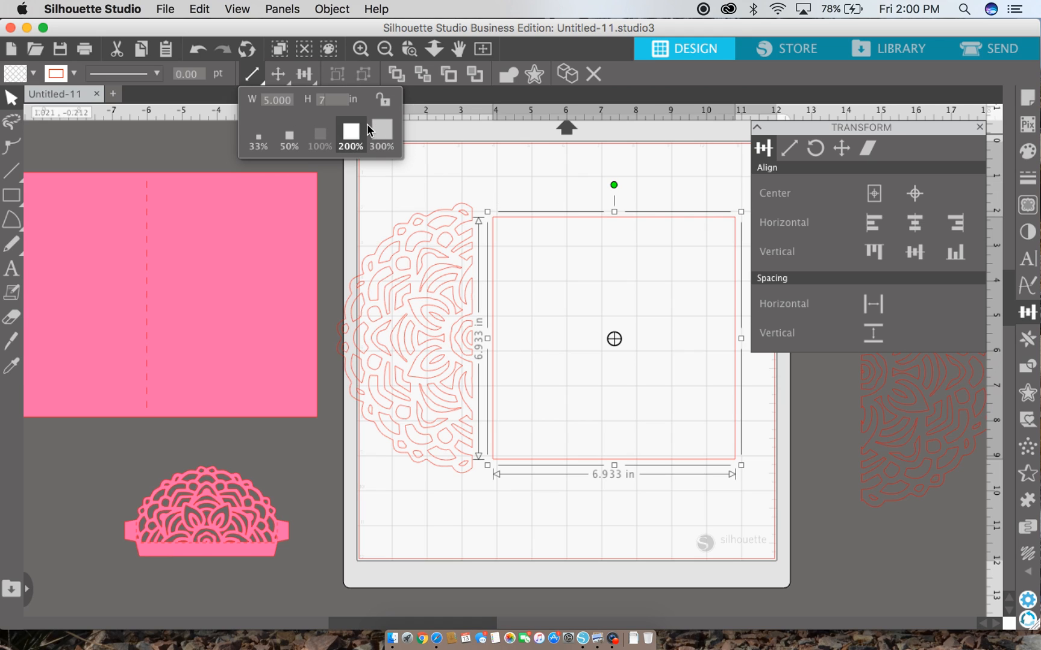
key("Return")
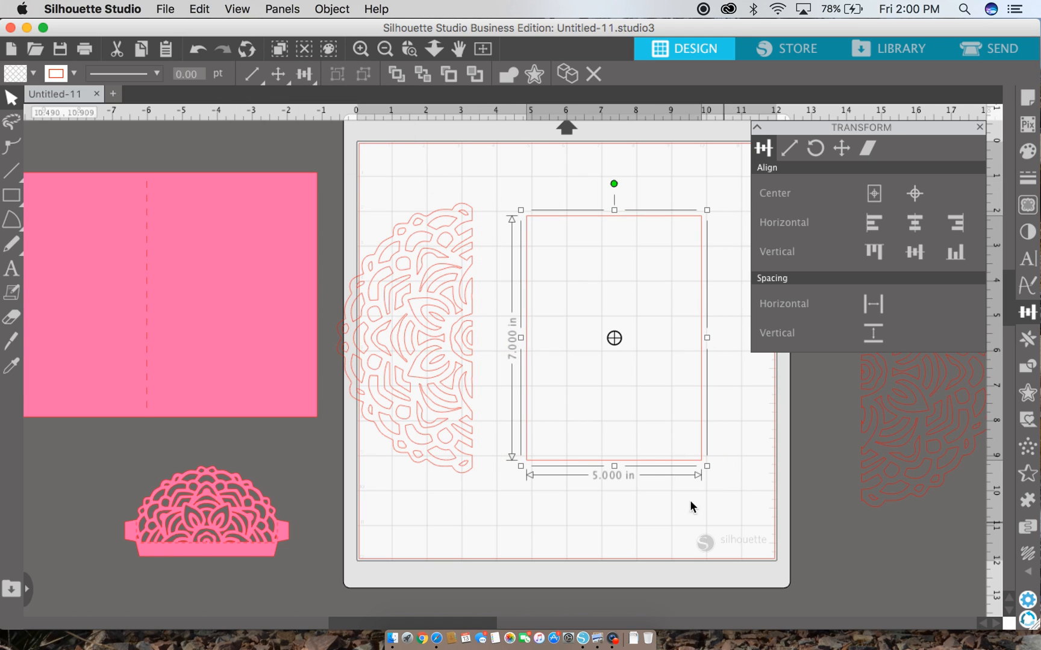
Move the 5 x 7 in rectangle nearer the mandala half, duplicate it, and place the copy to its right.
left_click(560, 467)
left_click_drag(545, 462, 513, 463)
right_click(513, 464)
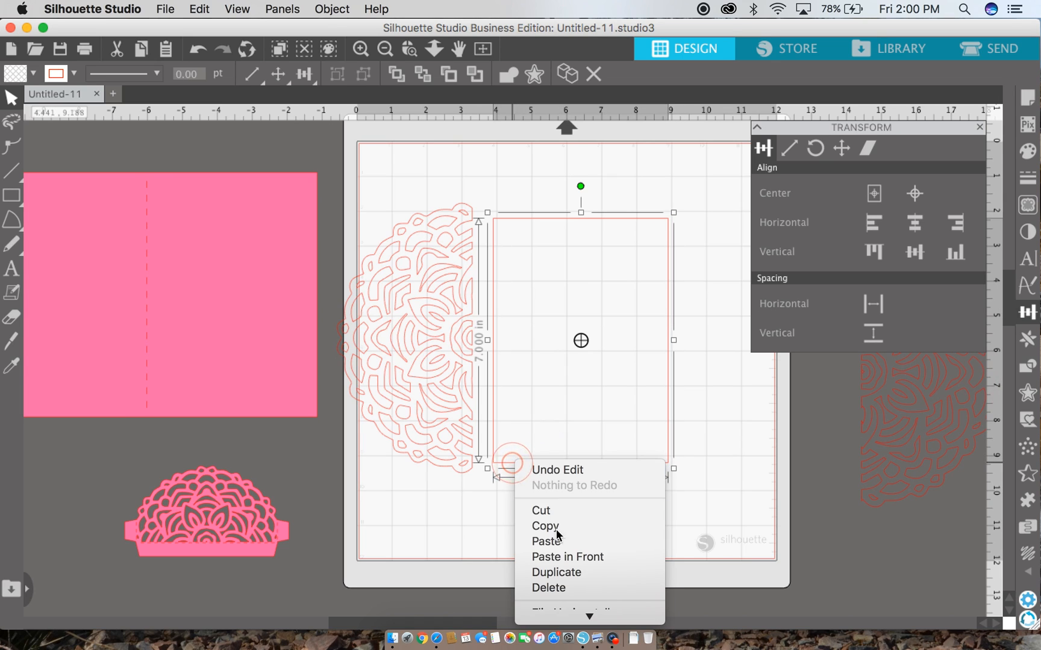
left_click(567, 575)
left_click_drag(685, 455, 859, 459)
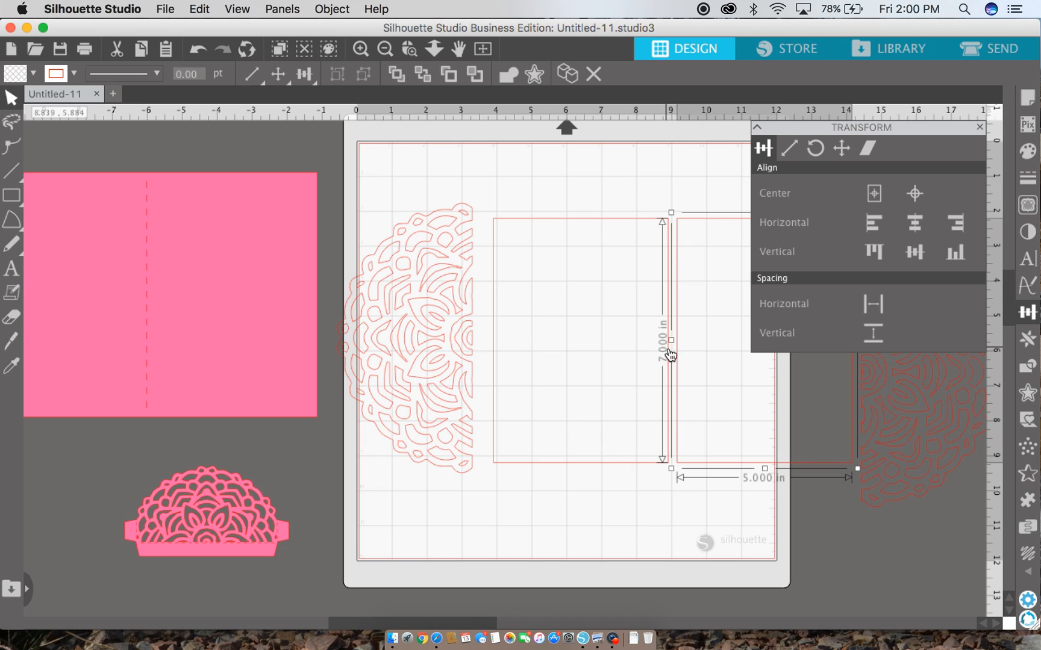
Set the width of the right-hand rectangle copy to 4.875 in.
left_click(711, 463)
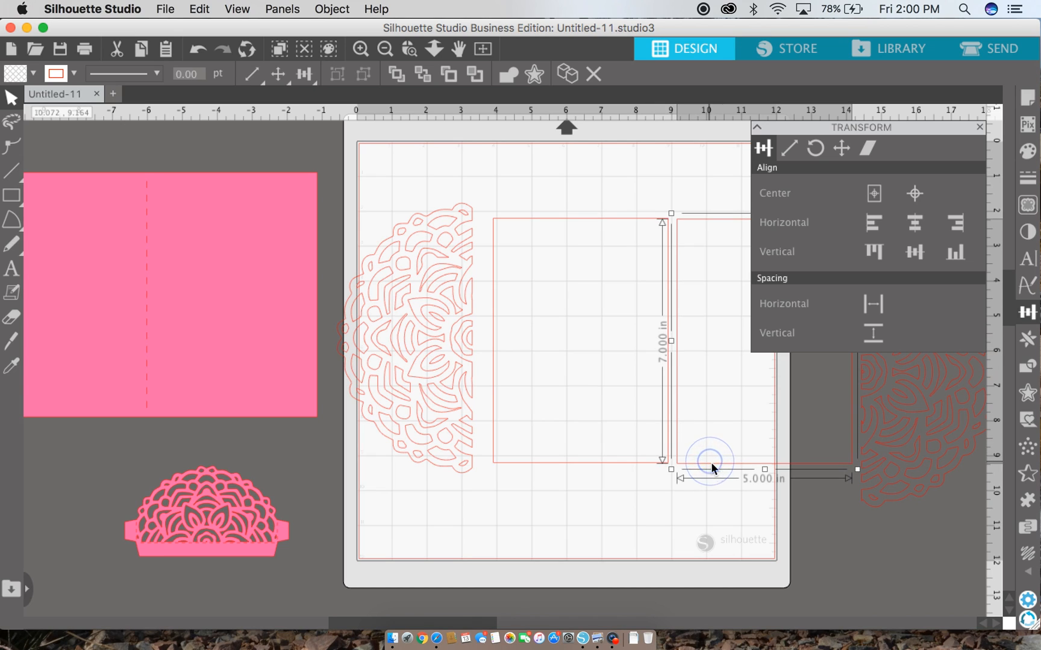
left_click(255, 77)
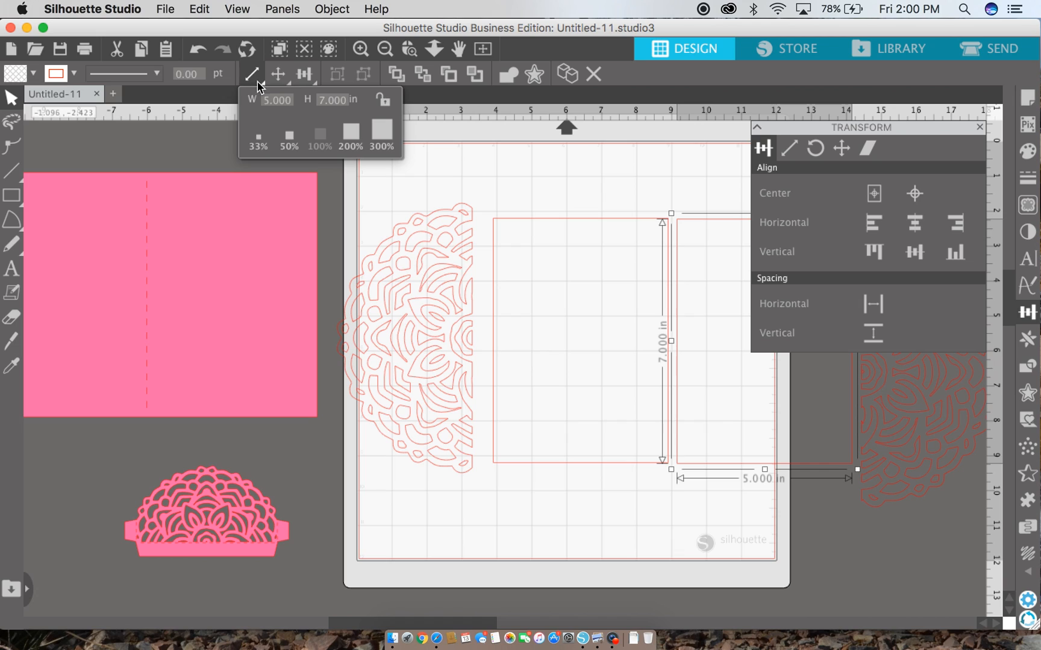
left_click(264, 103)
type("4")
key("Return")
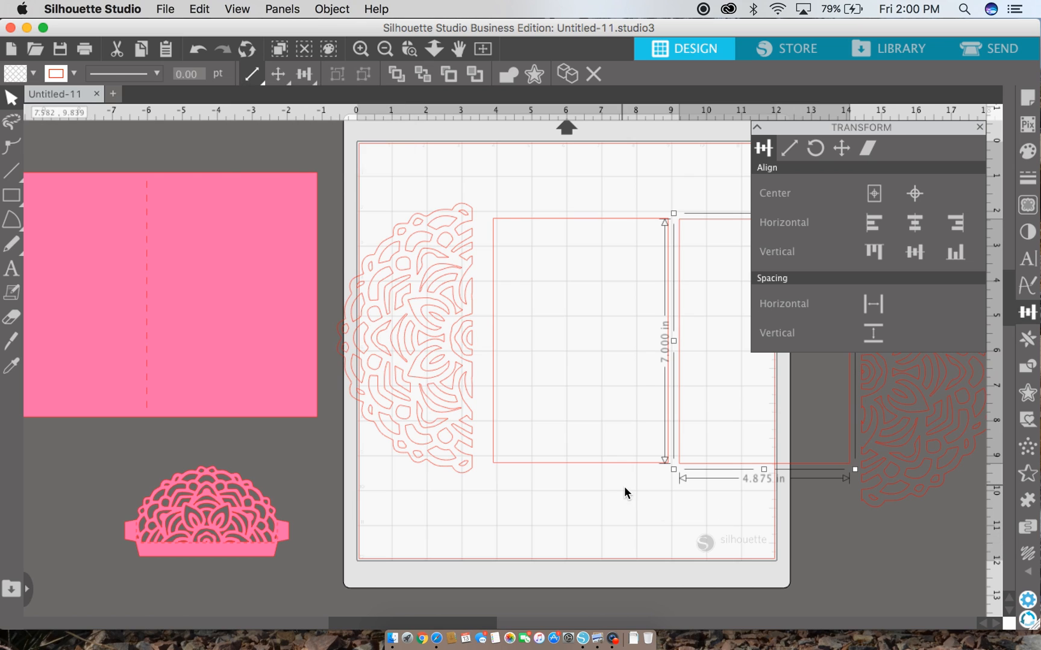
Butt the 4.875 in rectangle against the right edge of the 5 in rectangle and shift the left mandala half further outward.
scroll(624, 487, "right", 2)
mouse_move(641, 465)
left_mouse_down()
mouse_move(626, 465)
mouse_move(630, 473)
left_mouse_up()
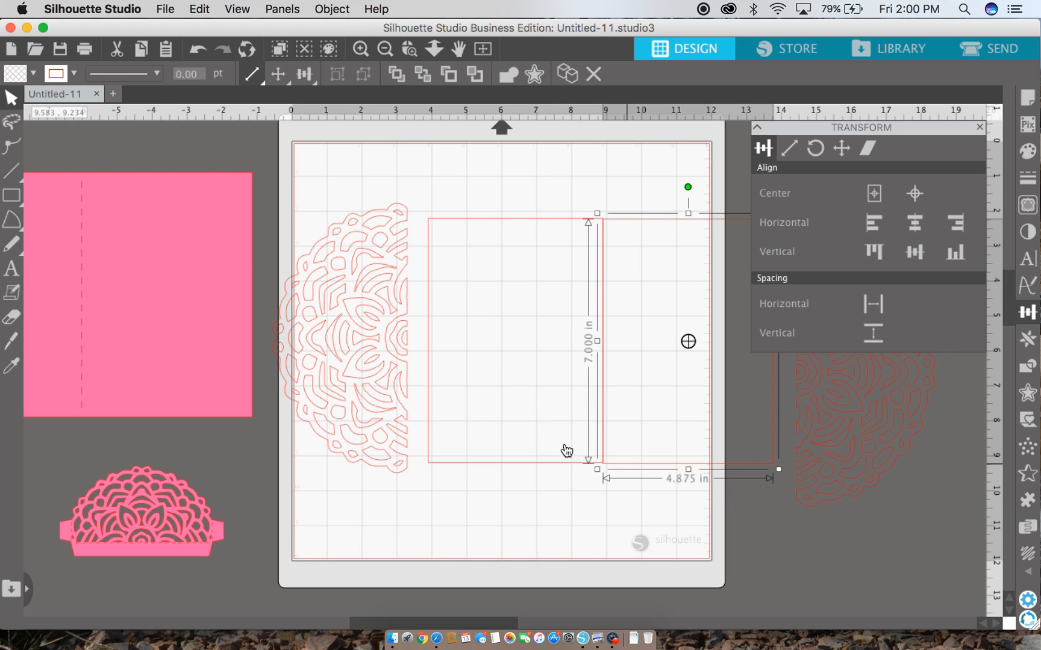
left_click_drag(393, 455, 362, 460)
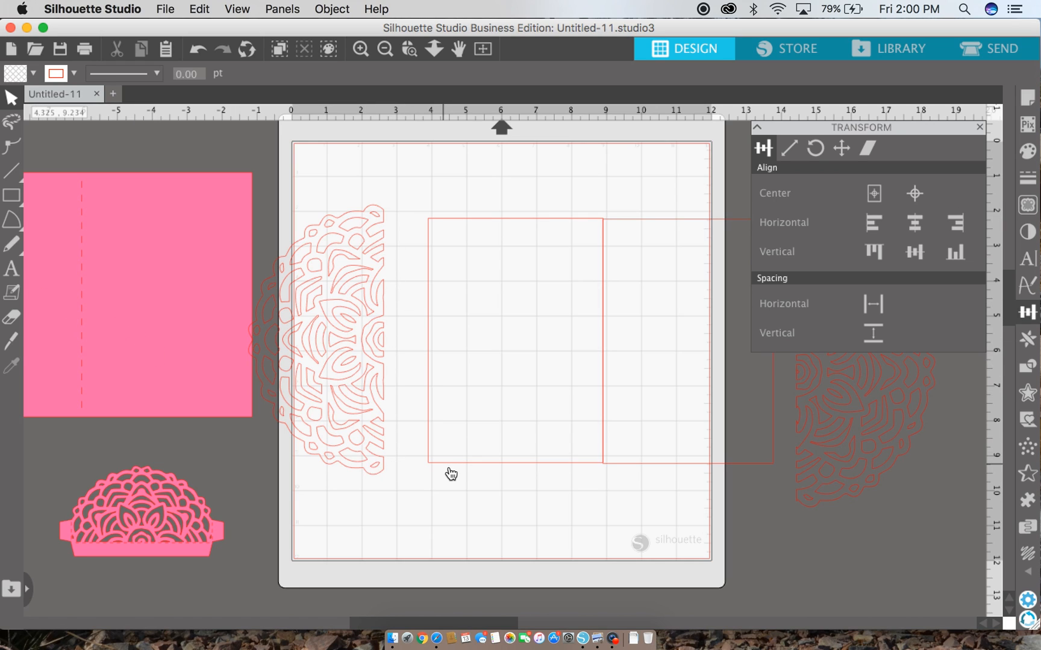
Duplicate the 4.875 in wide rectangle and move the copy onto the mat, between the mandala half and the 5 in rectangle.
right_click(623, 462)
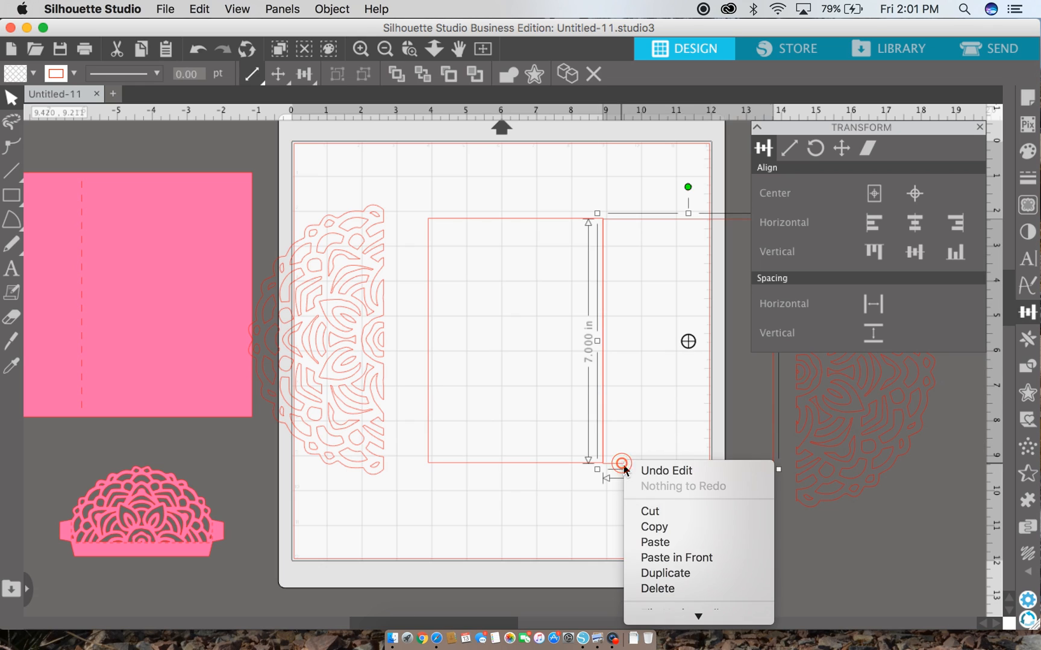
left_click(673, 580)
left_click_drag(788, 472, 542, 489)
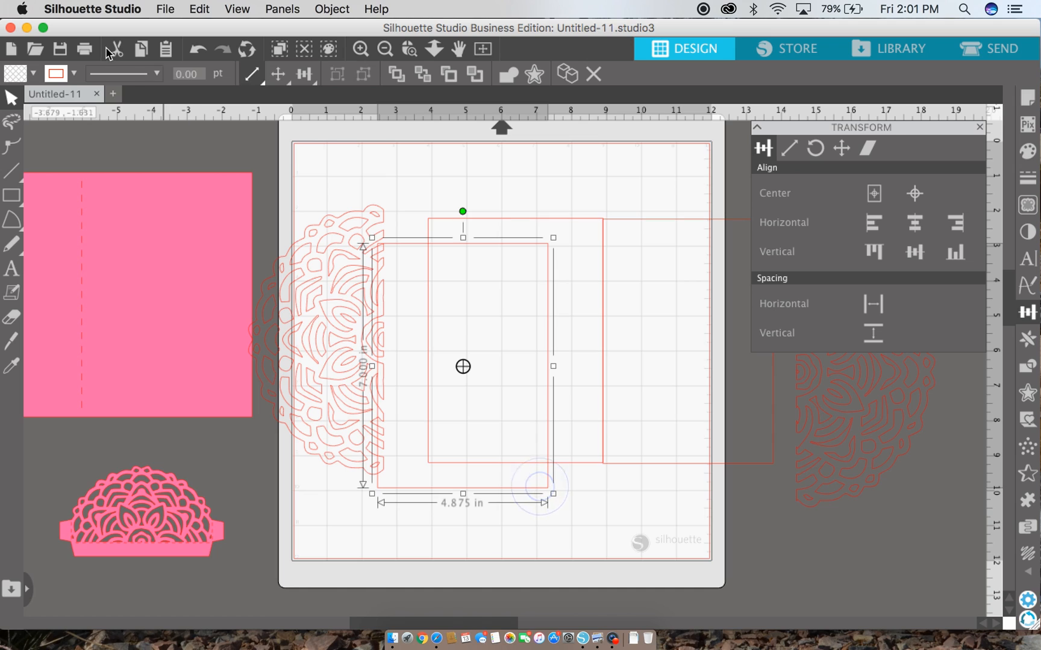
Set the rectangle copy's width to 0.5 in and place the strip against the straight edge of the left mandala half.
left_click(255, 82)
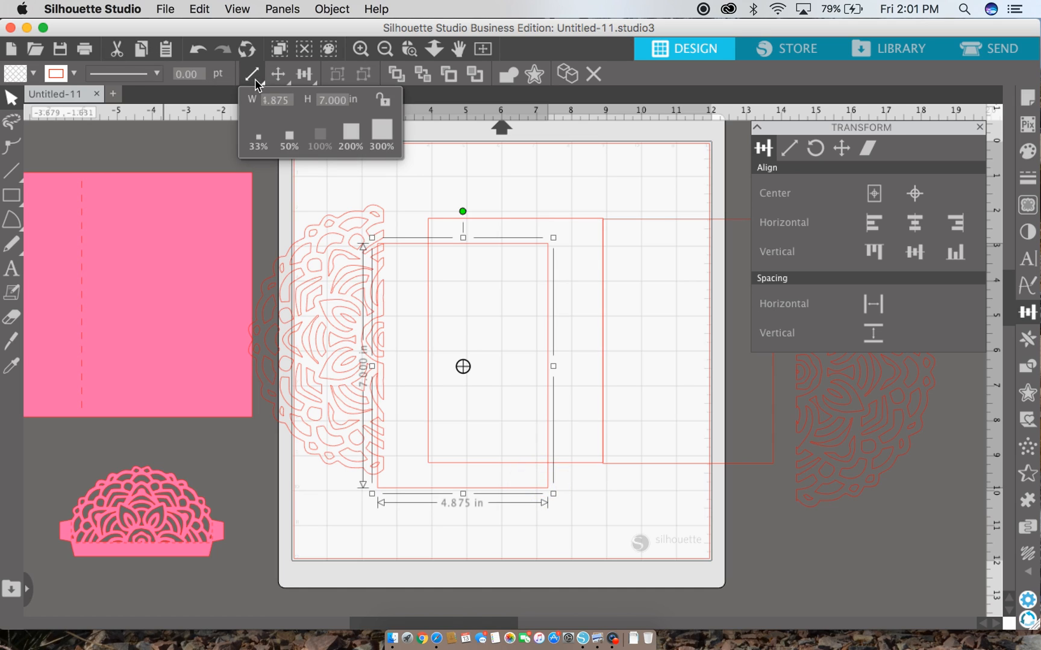
left_click(292, 102)
type(".5")
key("Return")
left_click_drag(462, 491, 393, 464)
Scale the left mandala half down to about 3.57 by 7.14 in and align it with the 0.5 in strip by their vertical middles.
left_click(355, 473)
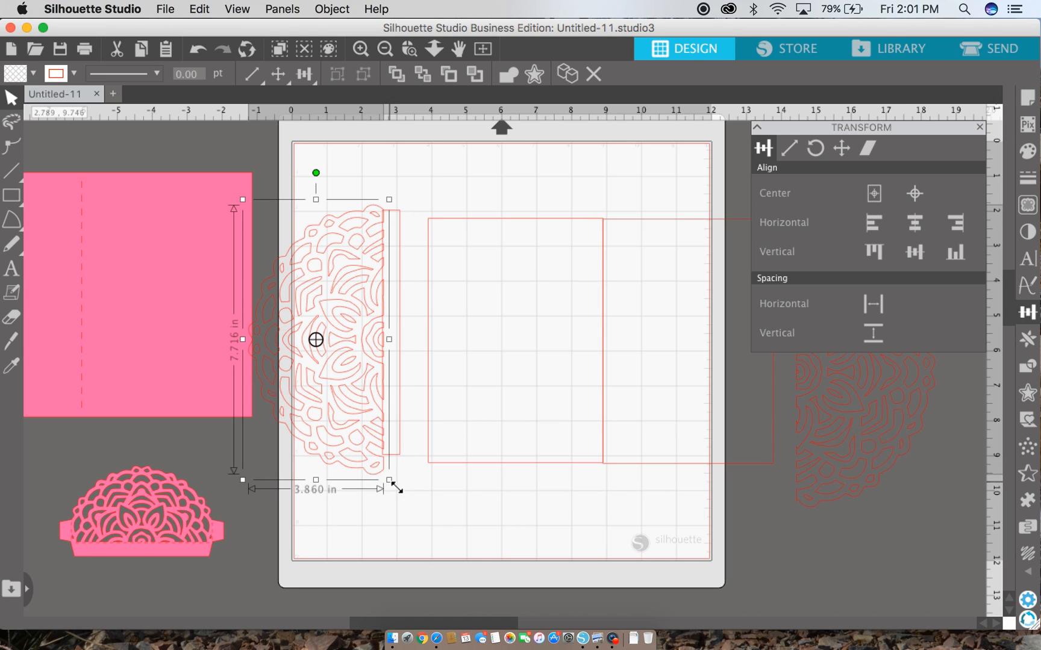
left_click_drag(394, 489, 380, 465)
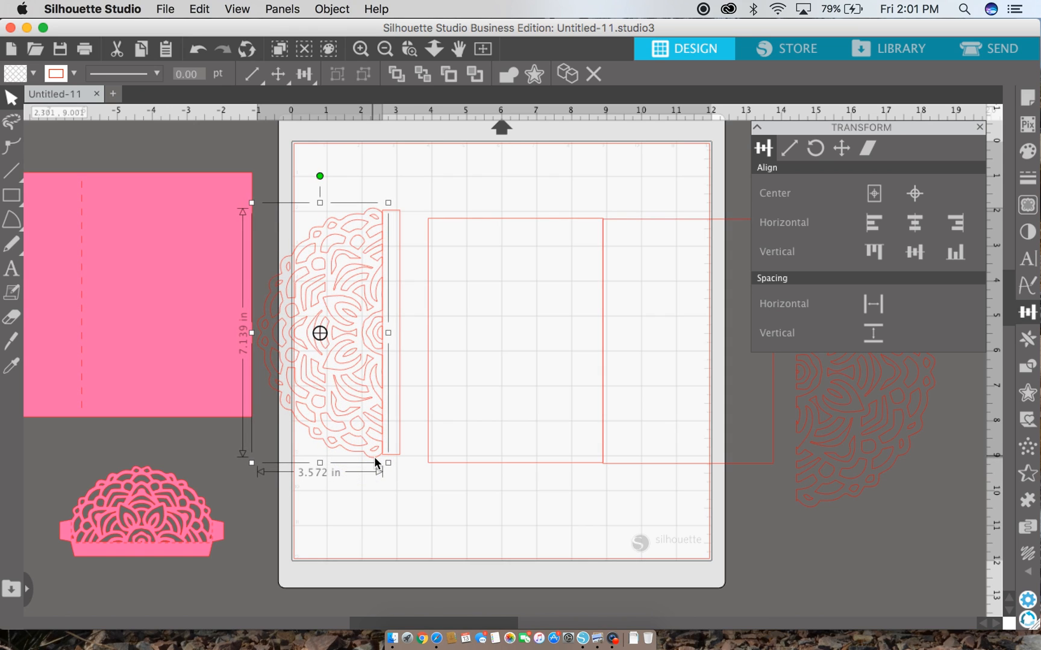
left_click_drag(361, 184, 388, 249)
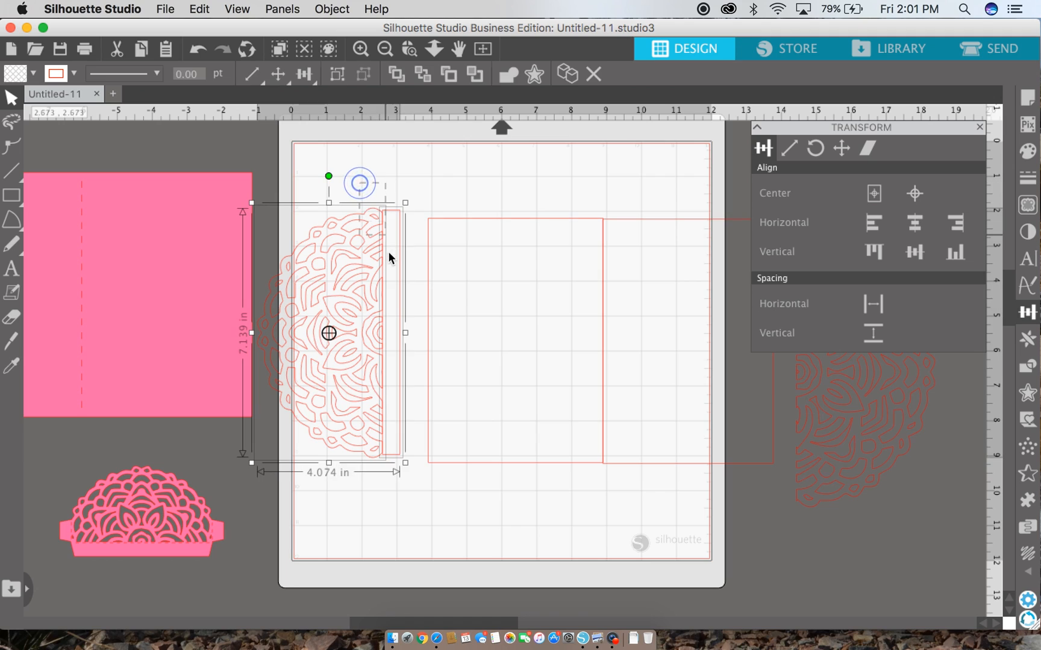
left_click(916, 256)
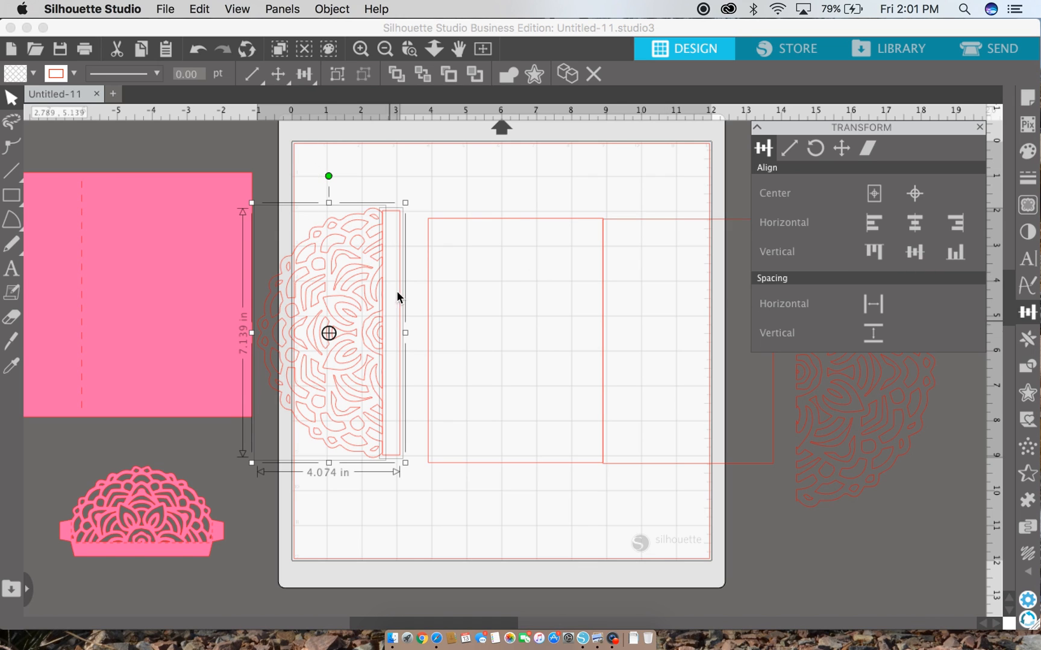
Nudge the 0.5 in strip slightly left so it overlaps the mandala half's straight edge.
left_click(360, 50)
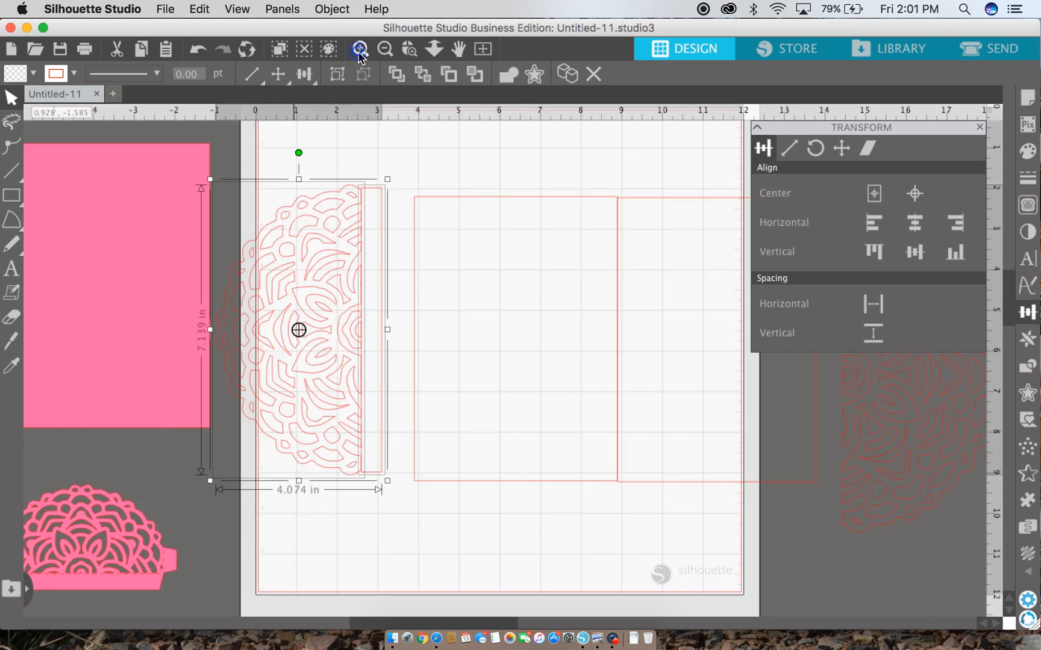
left_click(360, 49)
left_click(360, 50)
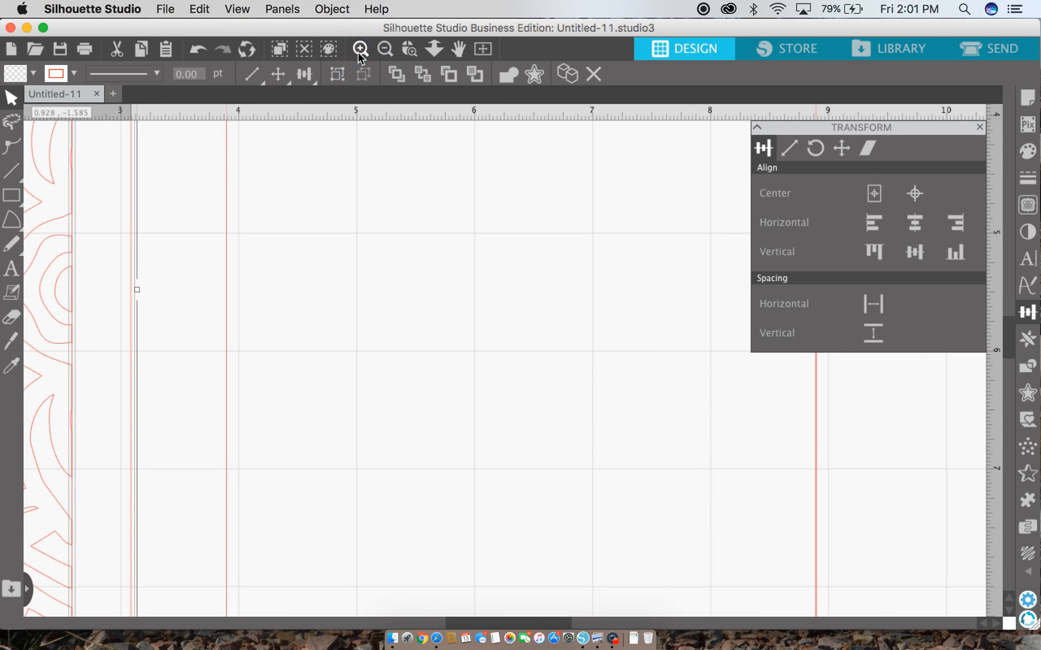
scroll(80, 476, "left", 10)
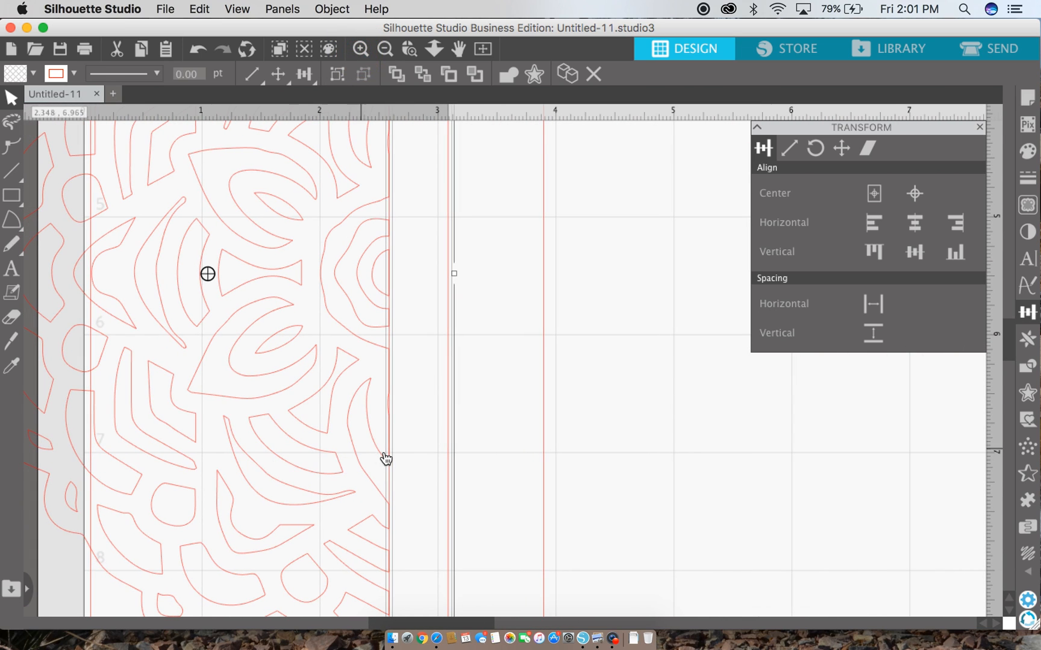
left_click(434, 439)
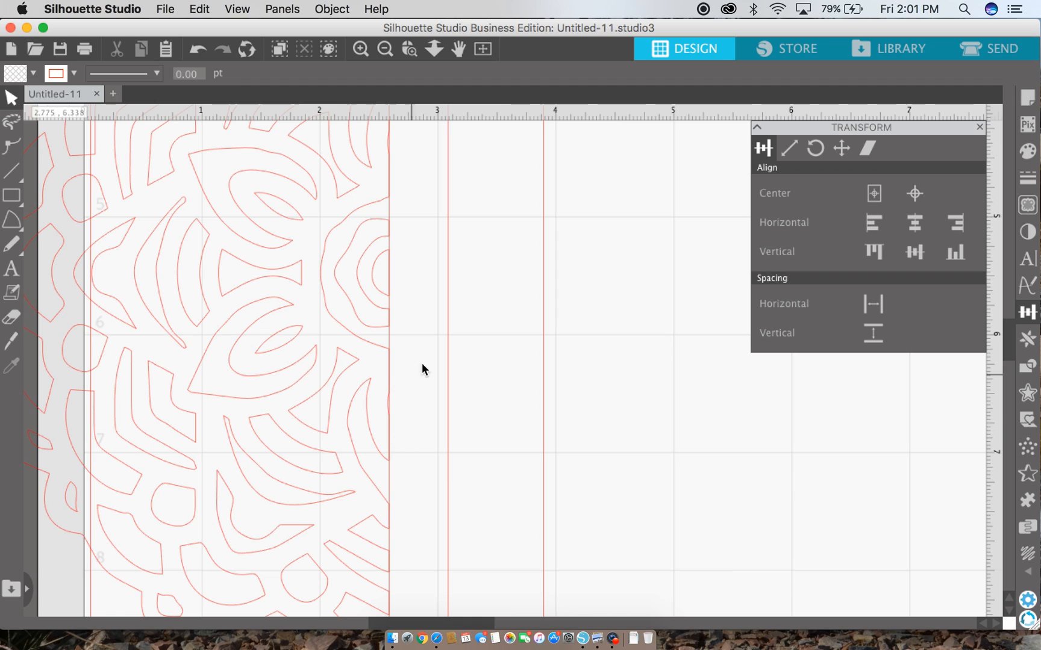
left_click(450, 376)
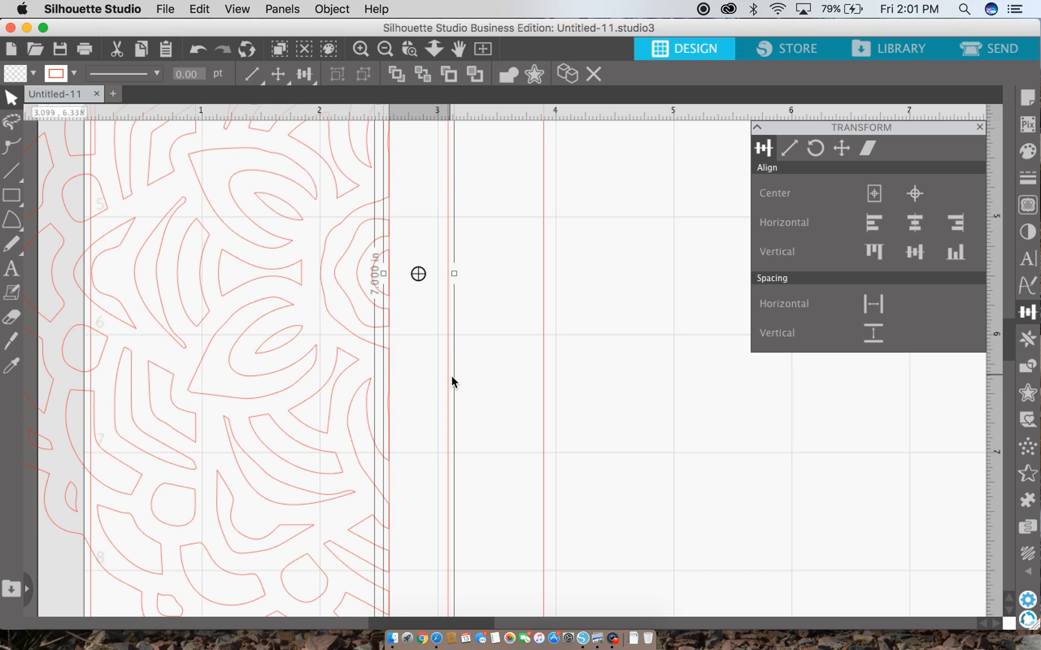
key("Left")
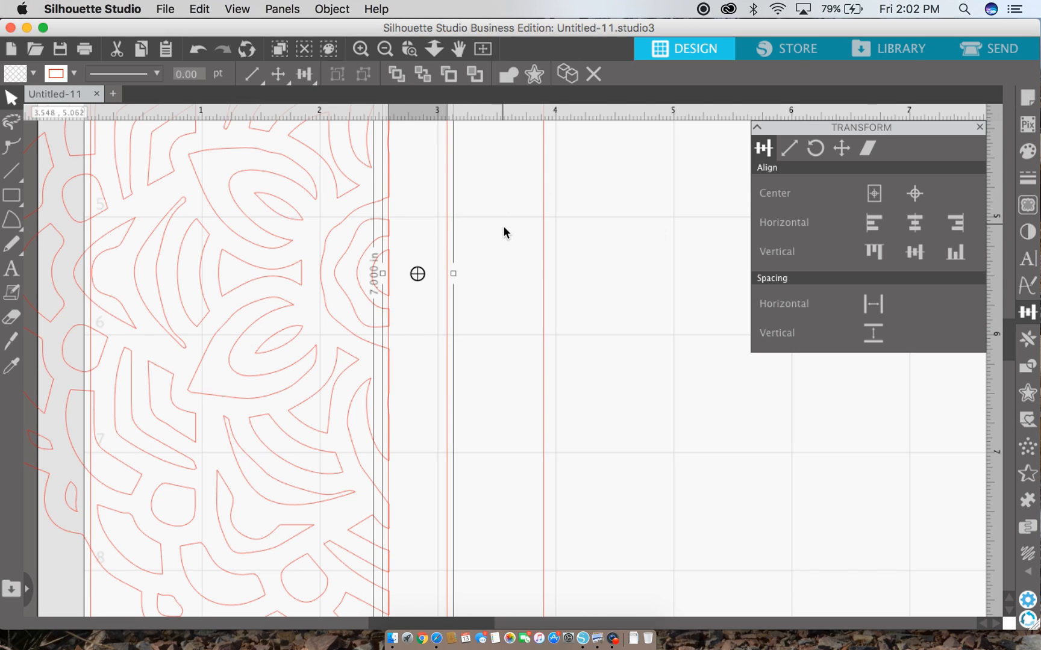
Weld the mandala half and the 0.5 in strip into one shape.
left_click_drag(482, 237, 334, 285)
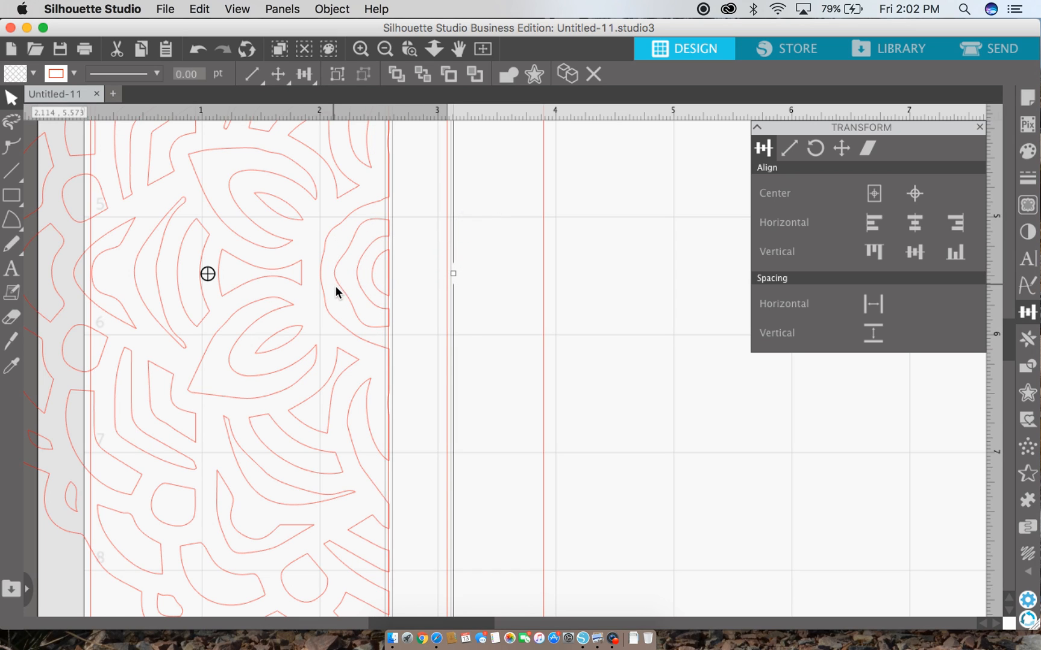
right_click(391, 287)
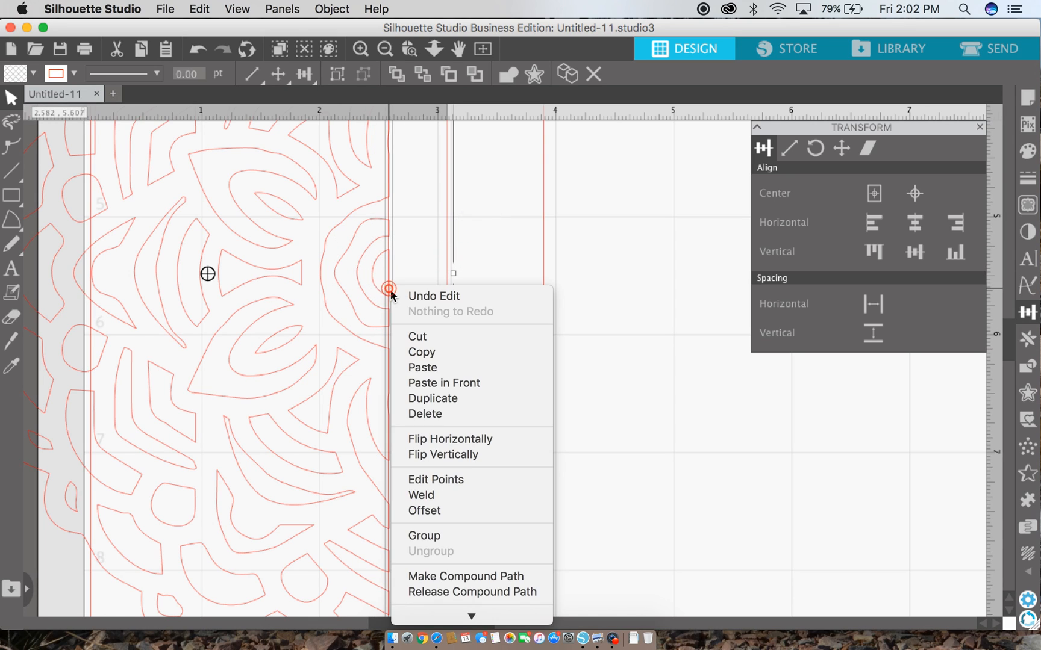
left_click(427, 496)
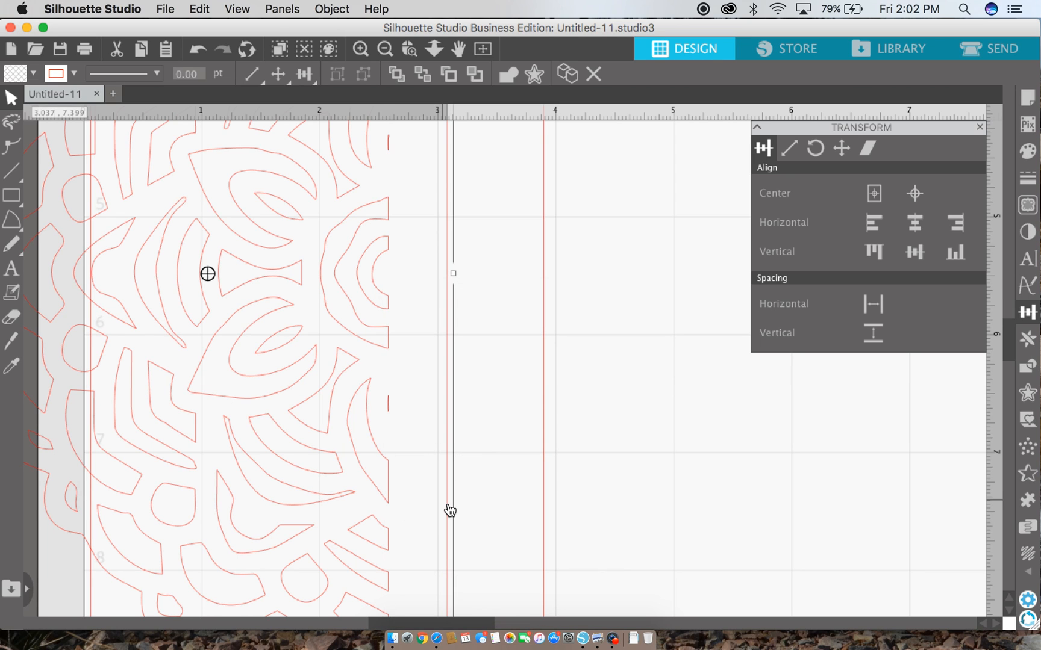
Move the welded mandala flap against the left edge of the 5 in rectangle, level with its height.
scroll(399, 330, "down", 5)
scroll(399, 325, "up", 5)
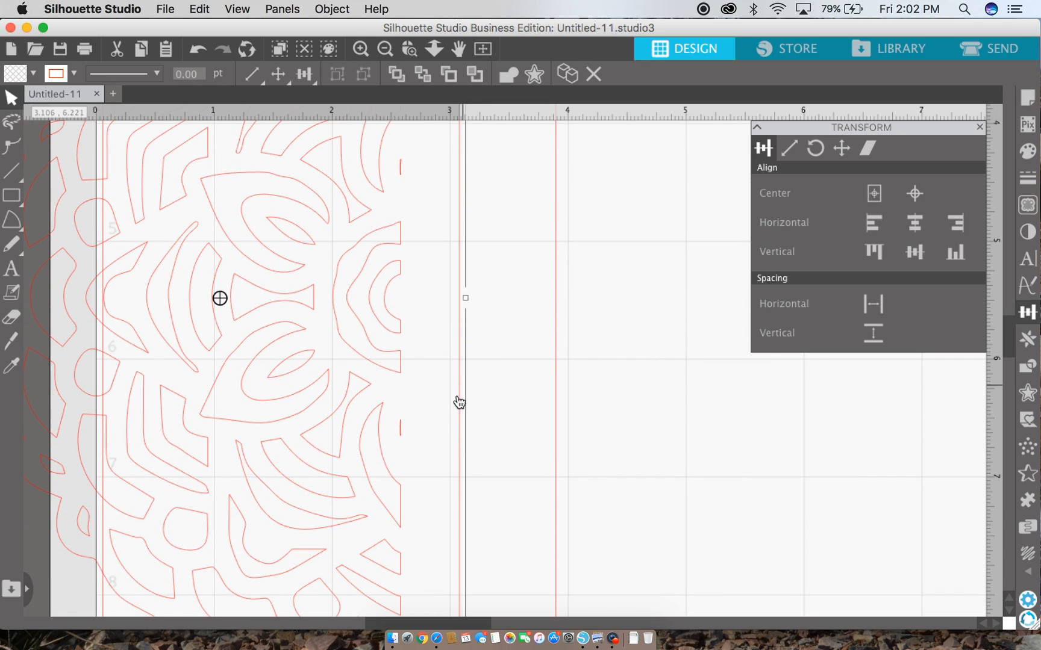
left_click_drag(464, 401, 562, 401)
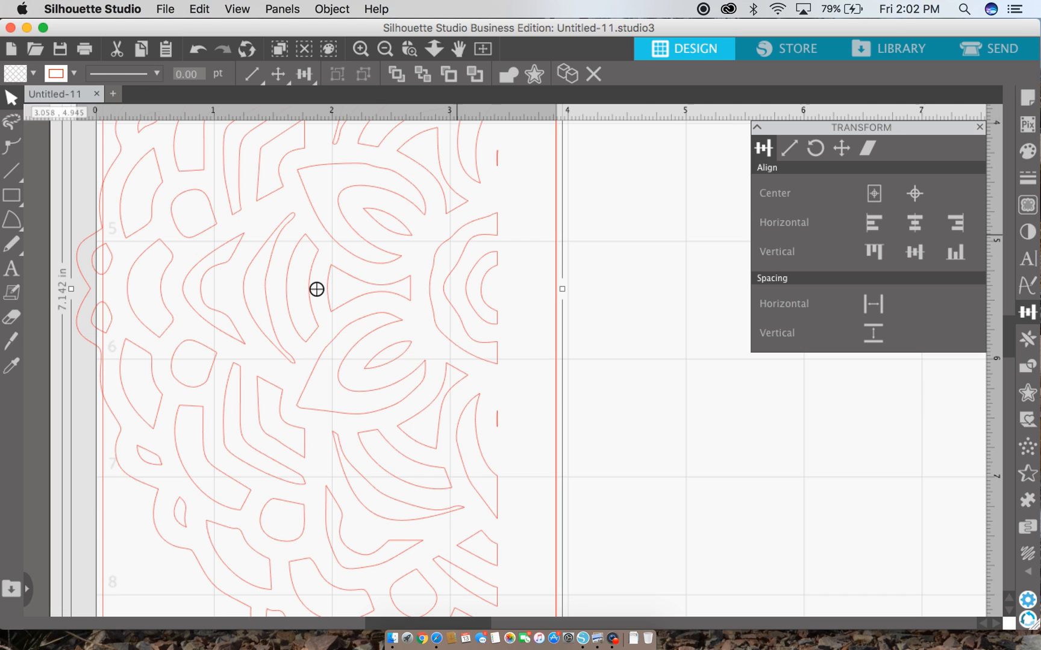
left_click(483, 49)
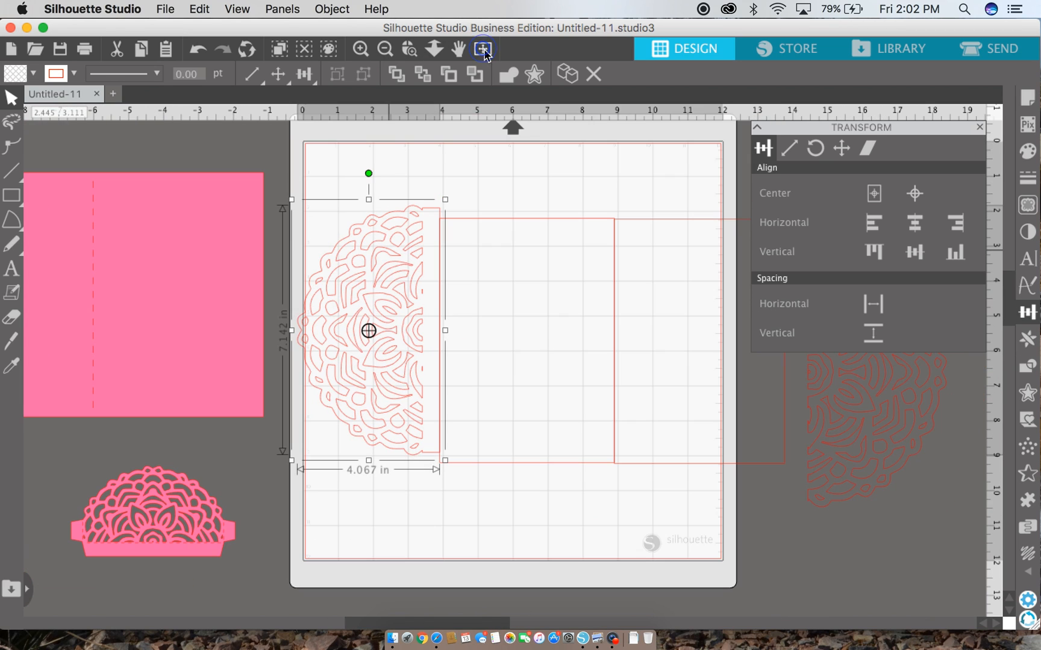
left_click_drag(407, 448, 413, 468)
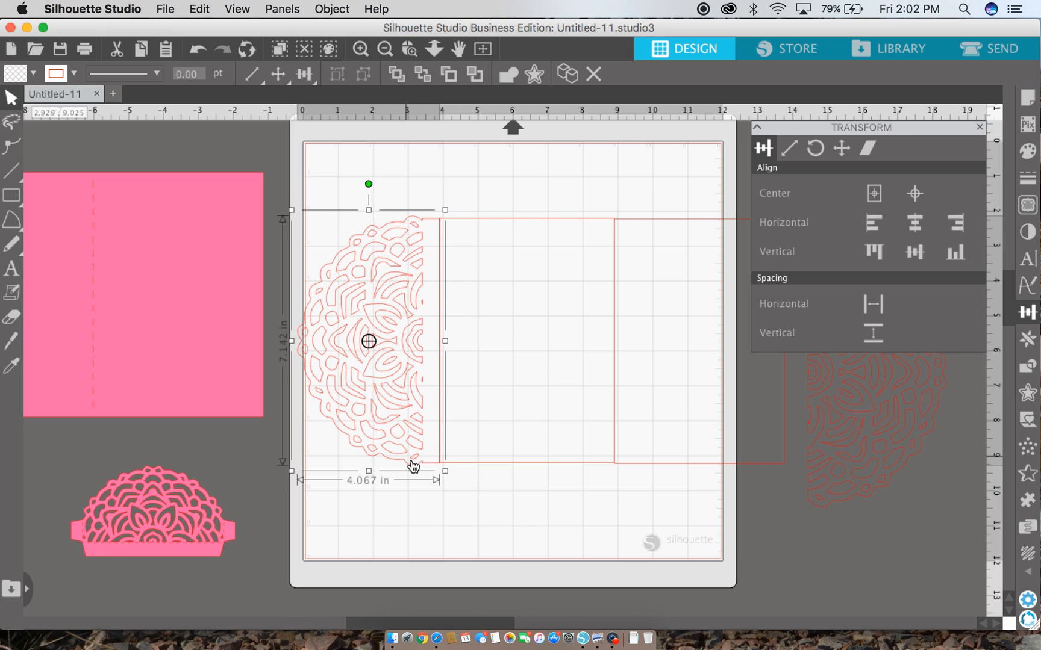
Align the mandala flap, the 5 in rectangle and the 4.875 in rectangle by their vertical middles.
left_click(641, 467)
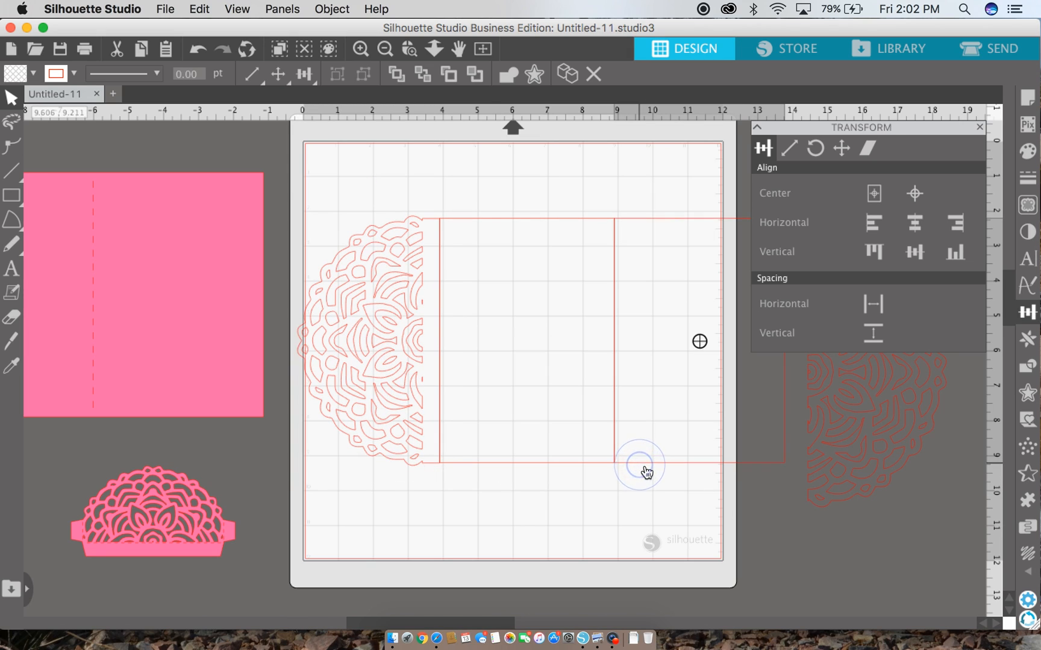
left_click(641, 465)
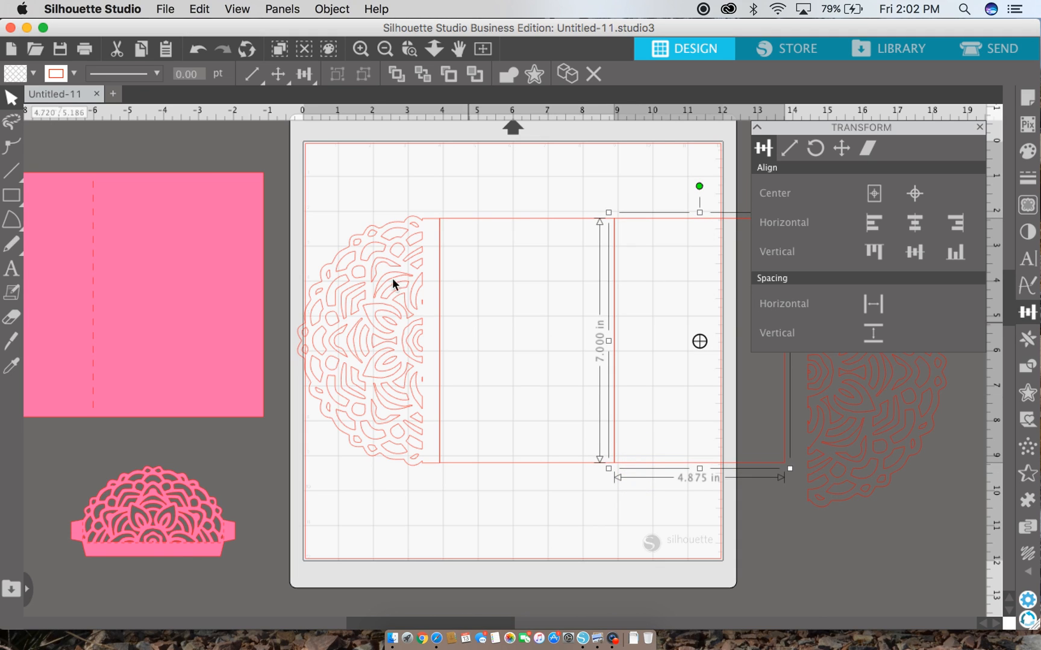
left_click_drag(379, 216, 633, 325)
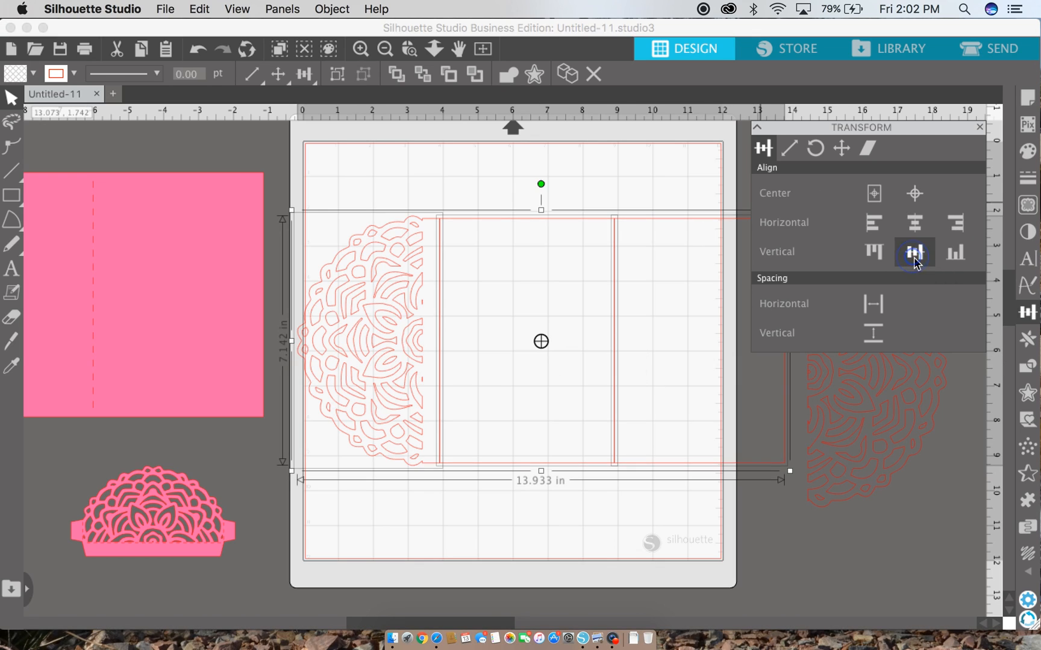
left_click(437, 178)
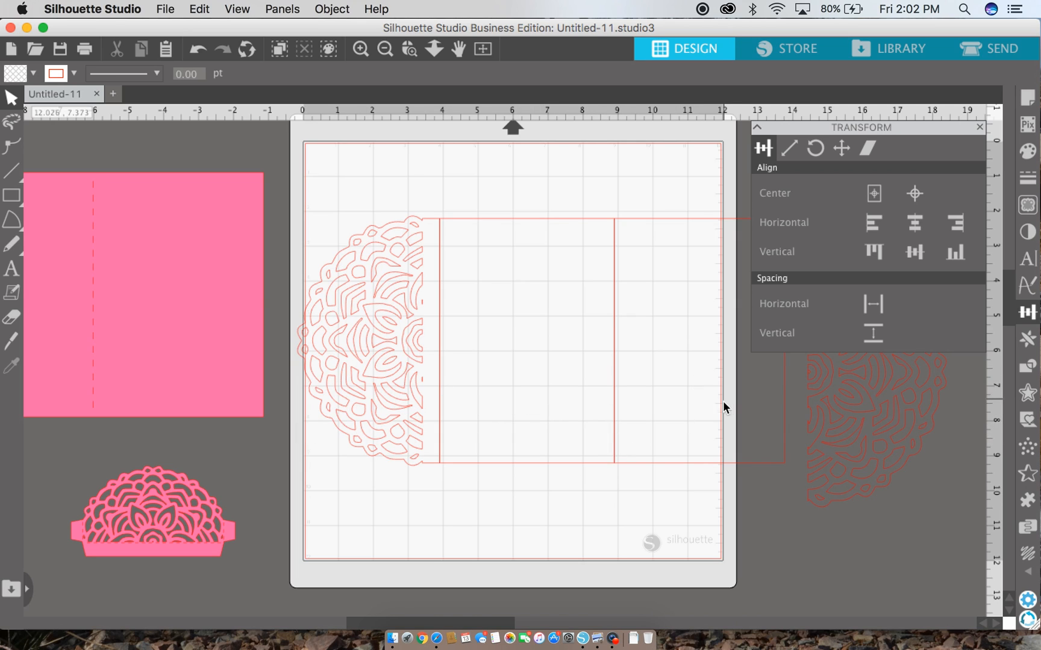
Draw two straight vertical lines along the seams on both sides of the 5 in rectangle, extending past its top and bottom edges.
left_click(13, 191)
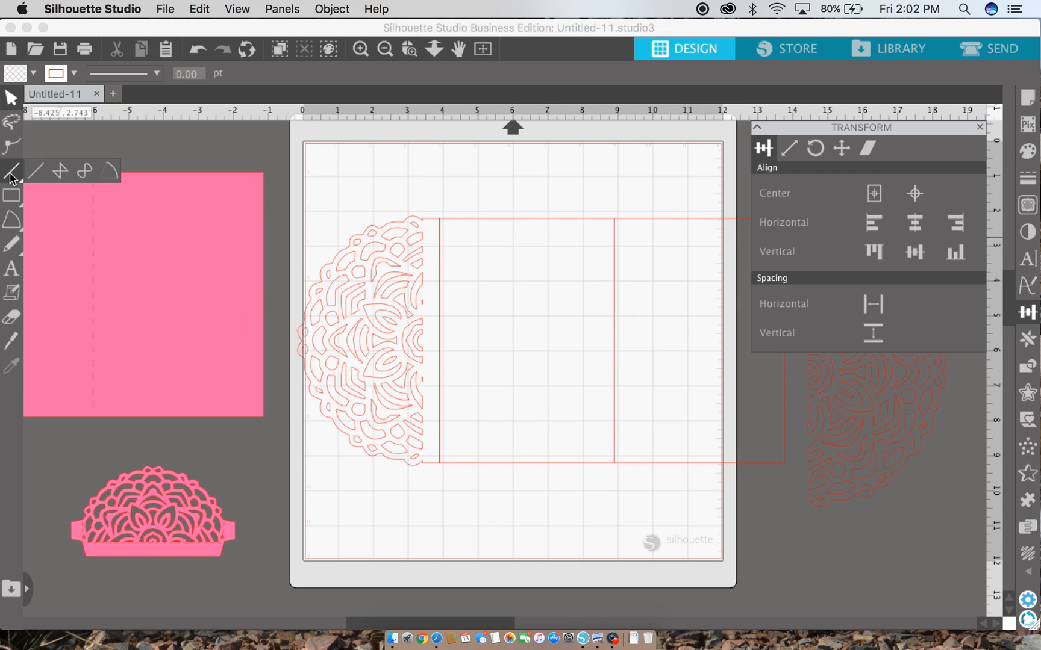
left_click(33, 172)
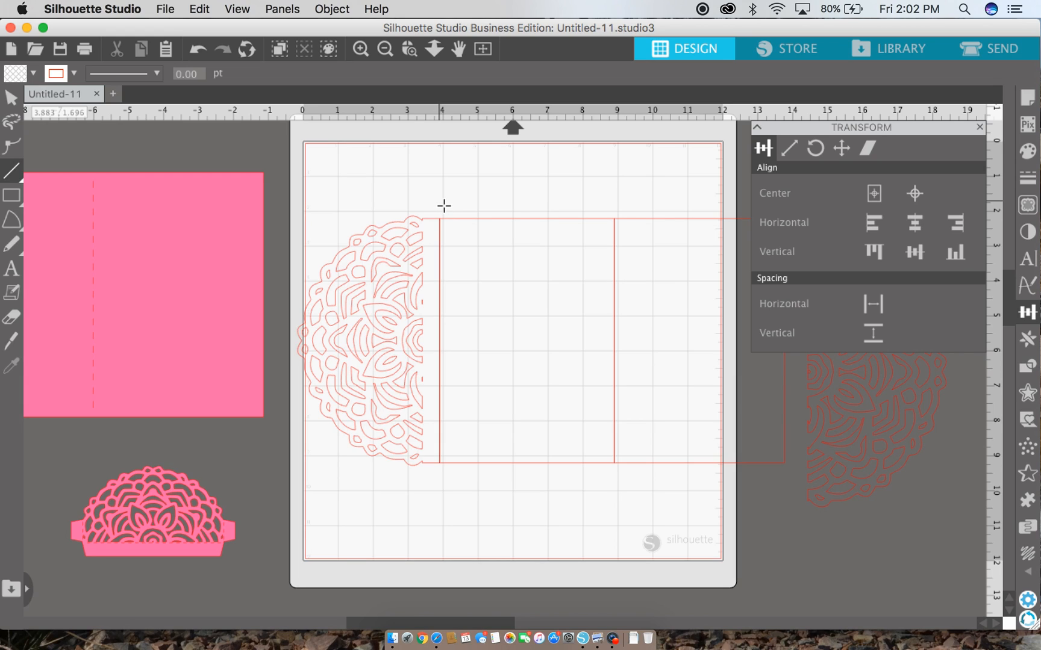
left_click(439, 202)
left_click(464, 500)
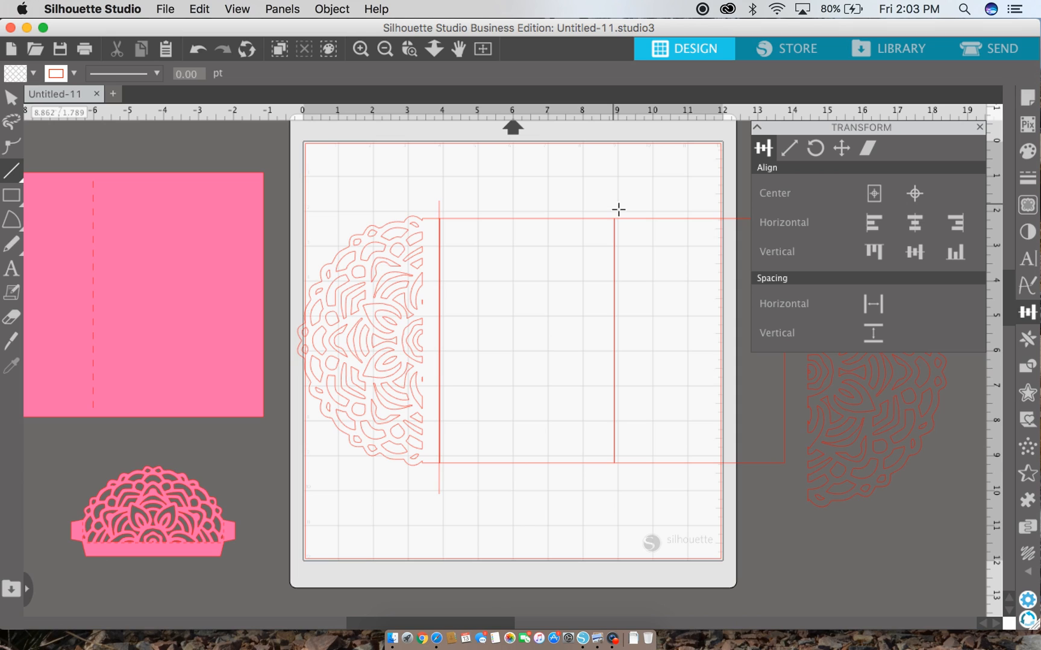
left_click(613, 204)
left_click(638, 488)
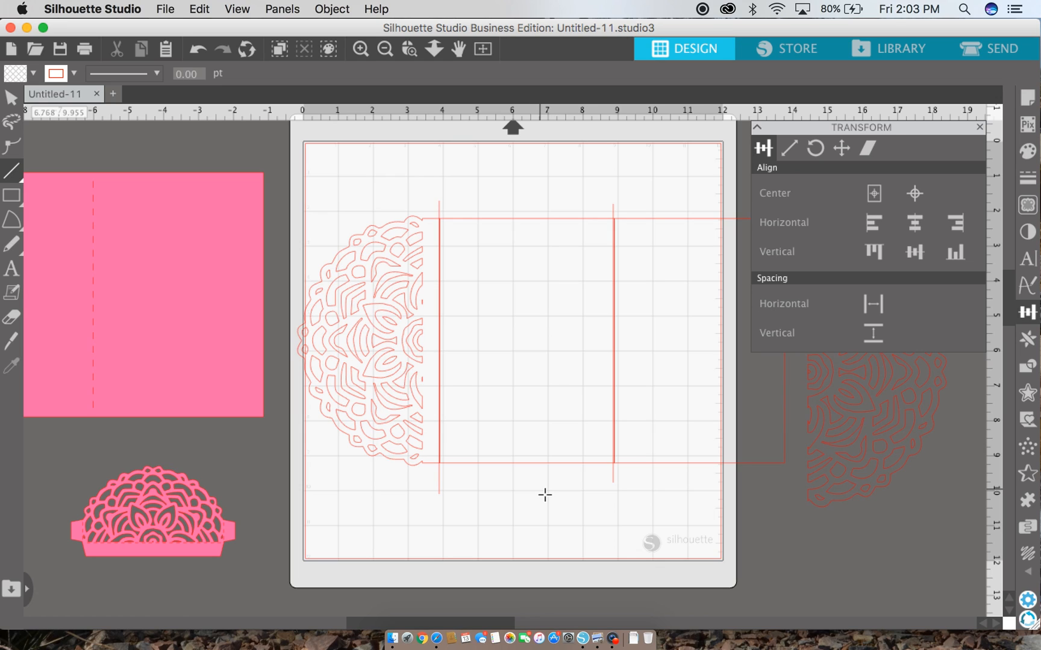
Move the left vertical line off its seam to about the 4.25 in mark inside the 5 in rectangle.
left_click(156, 74)
left_click(360, 49)
left_click(360, 50)
left_click(360, 49)
left_click(360, 49)
left_click(359, 49)
scroll(396, 324, "left", 10)
scroll(397, 323, "down", 6)
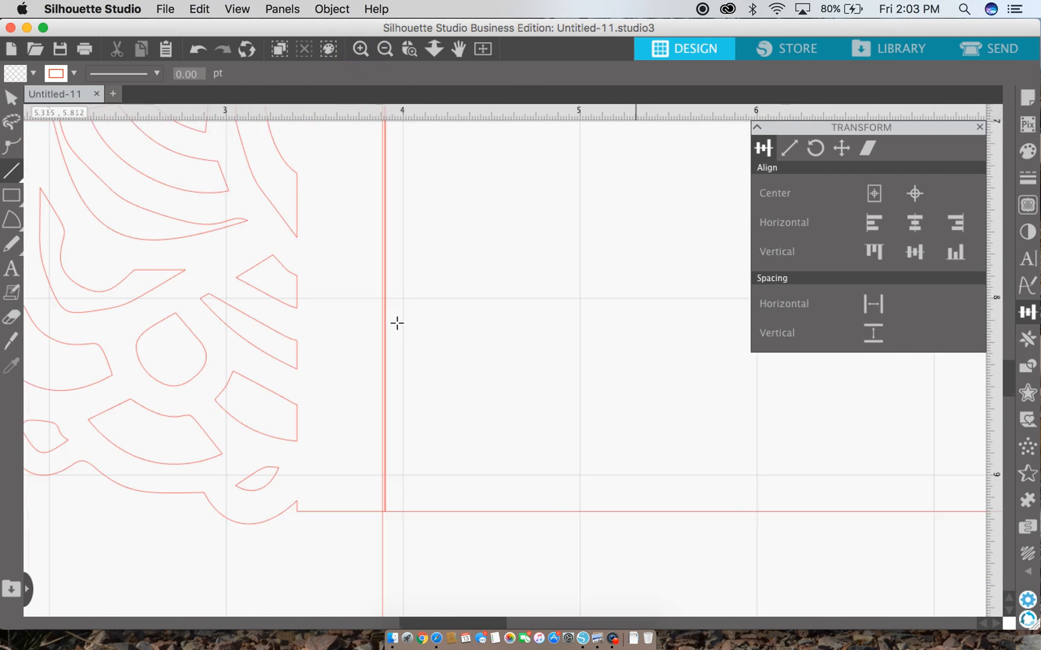
scroll(397, 324, "down", 2)
left_click(11, 97)
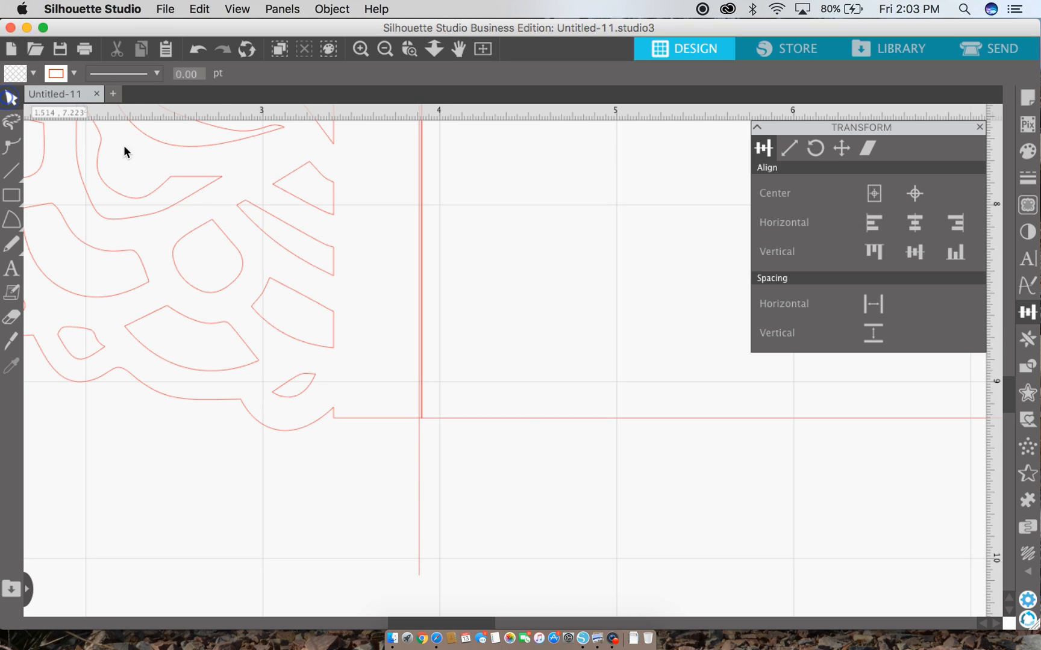
scroll(450, 331, "down", 5)
left_click_drag(411, 418, 478, 414)
left_click(401, 385)
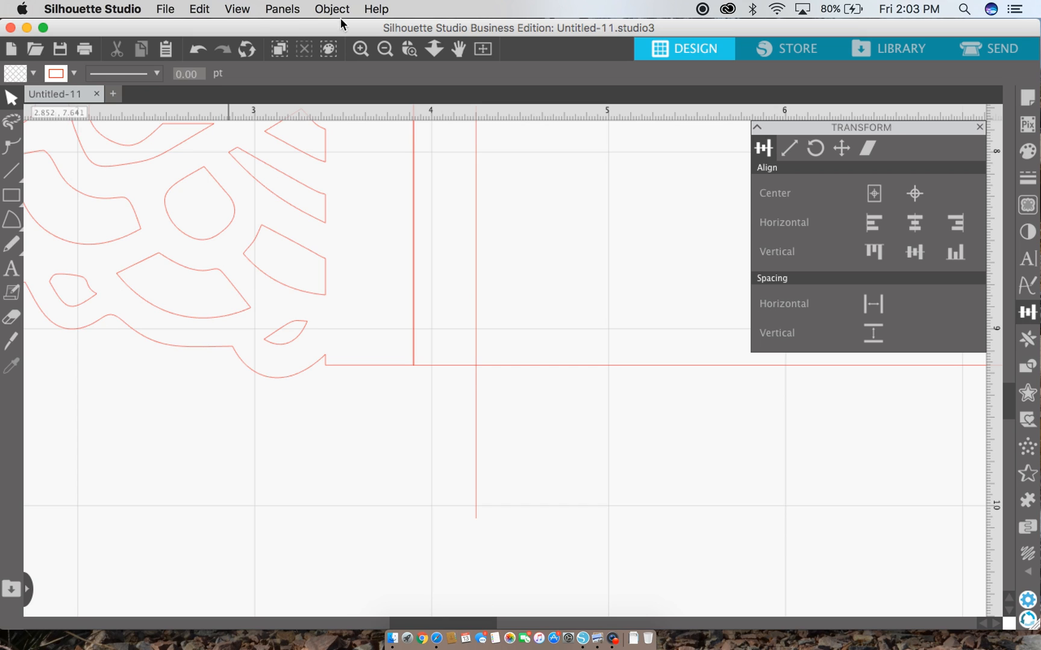
Nudge the mandala flap slightly right so its straight edge overlaps the left edge of the 5 in rectangle.
left_click(360, 49)
left_click(360, 49)
scroll(297, 253, "left", 3)
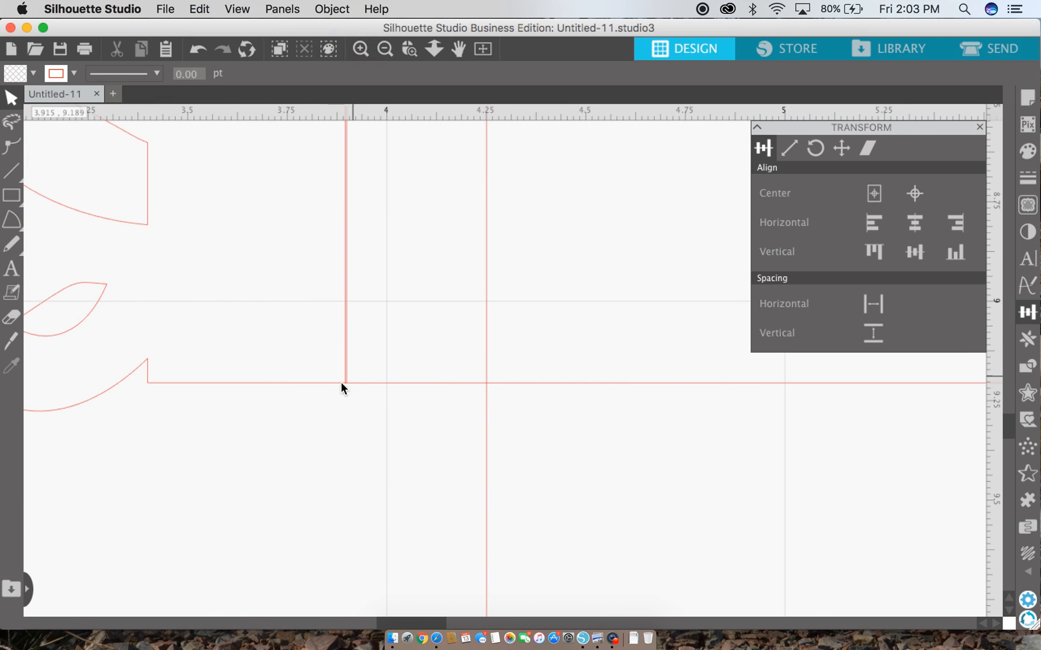
left_click(322, 382)
scroll(322, 381, "left", 1)
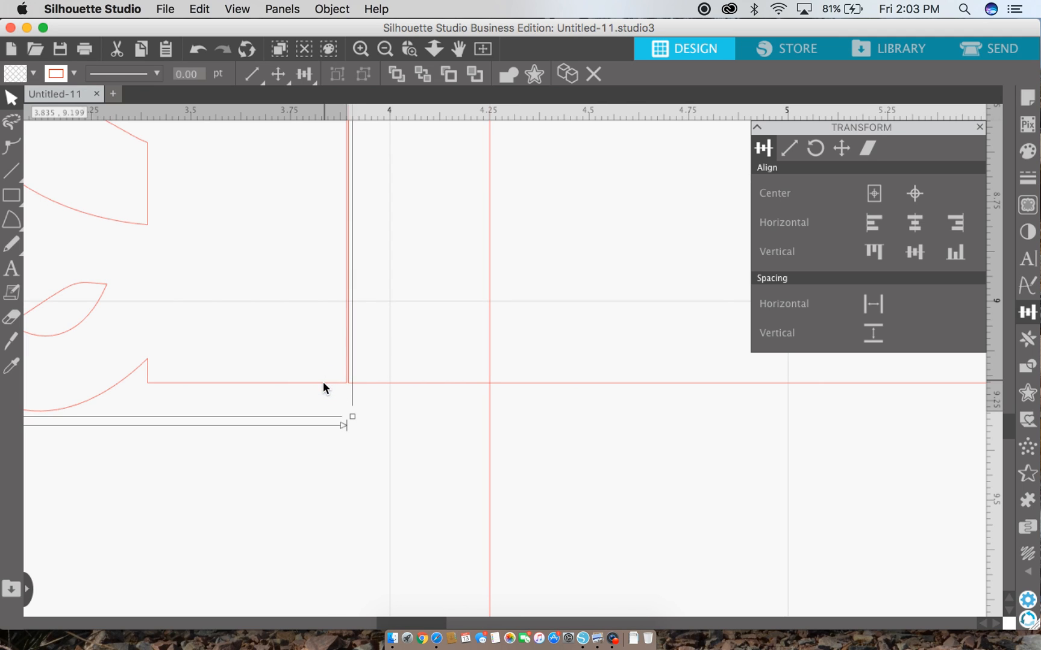
key("Right")
key("Right")
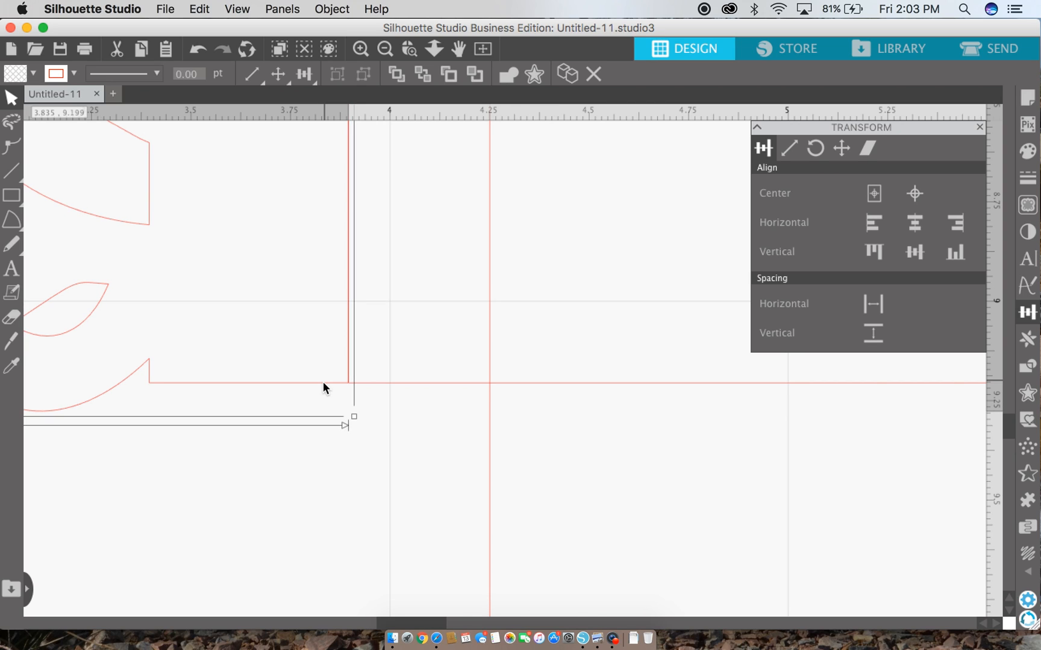
key("Right")
key("Right")
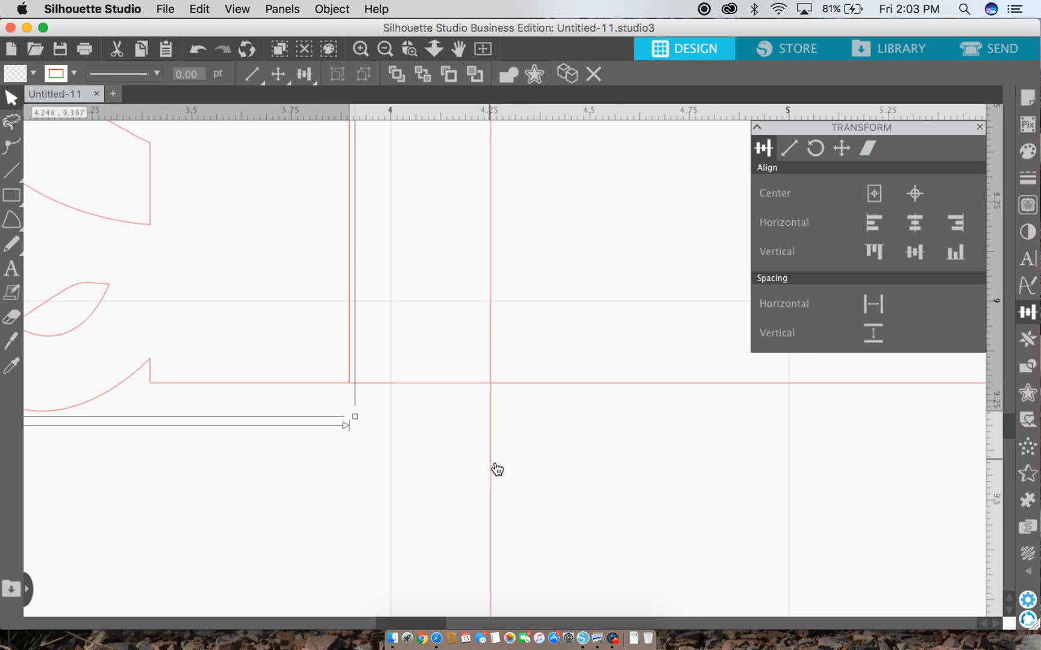
Move the left vertical line back onto the seam between the mandala flap and the 5 in rectangle.
left_click_drag(493, 464, 350, 416)
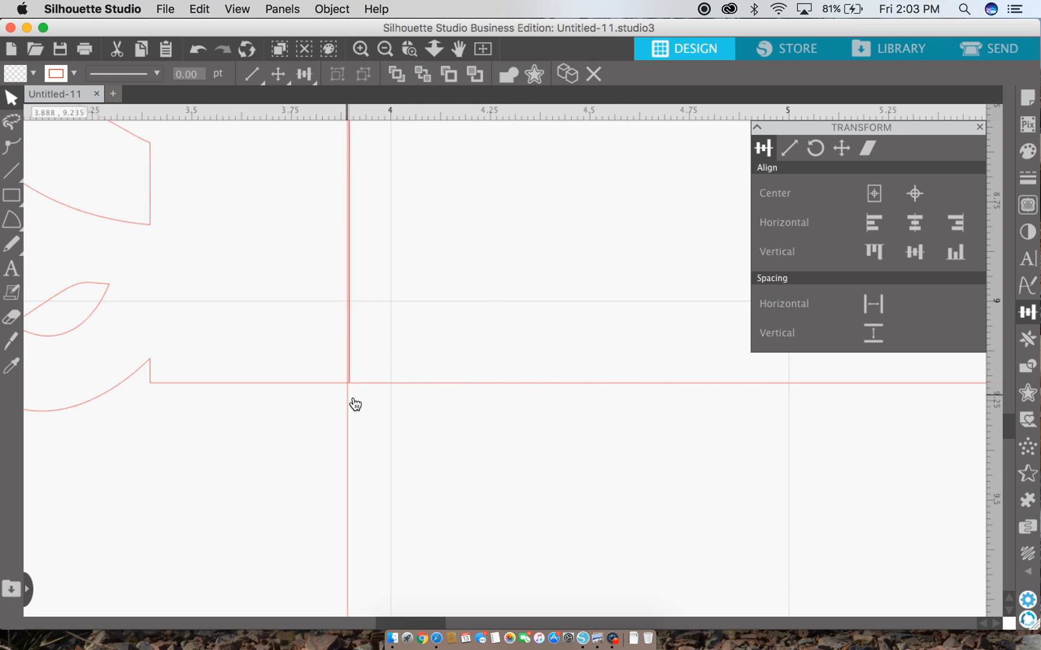
left_click_drag(348, 505, 349, 360)
Nudge the 4.875 in rectangle to overlap the right edge of the 5 in rectangle, and place the right vertical line on that seam.
scroll(522, 409, "right", 12)
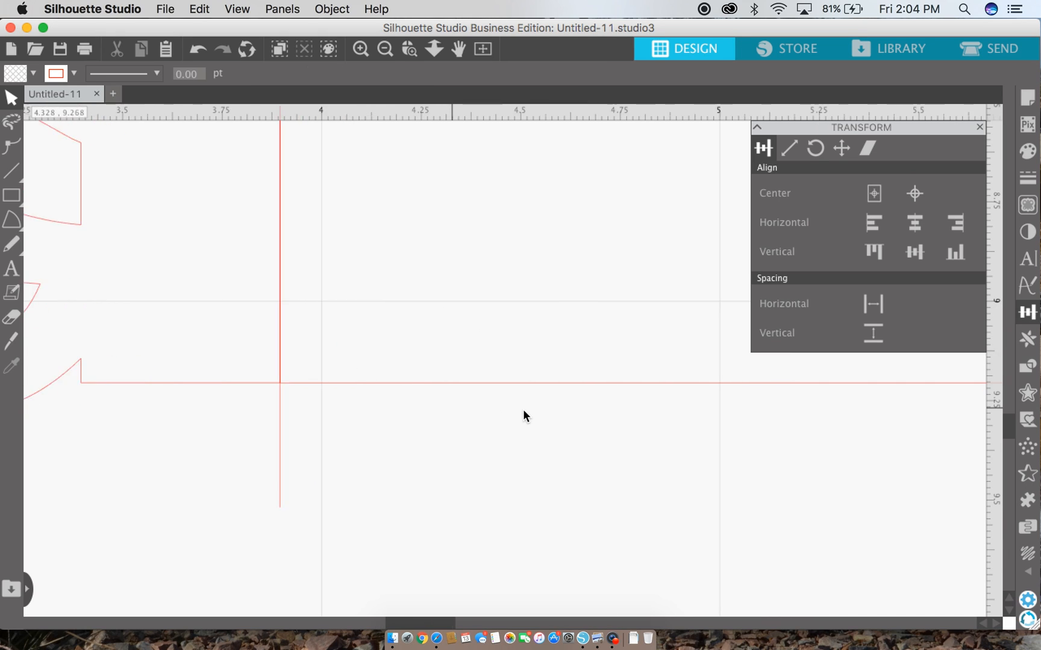
scroll(523, 409, "right", 15)
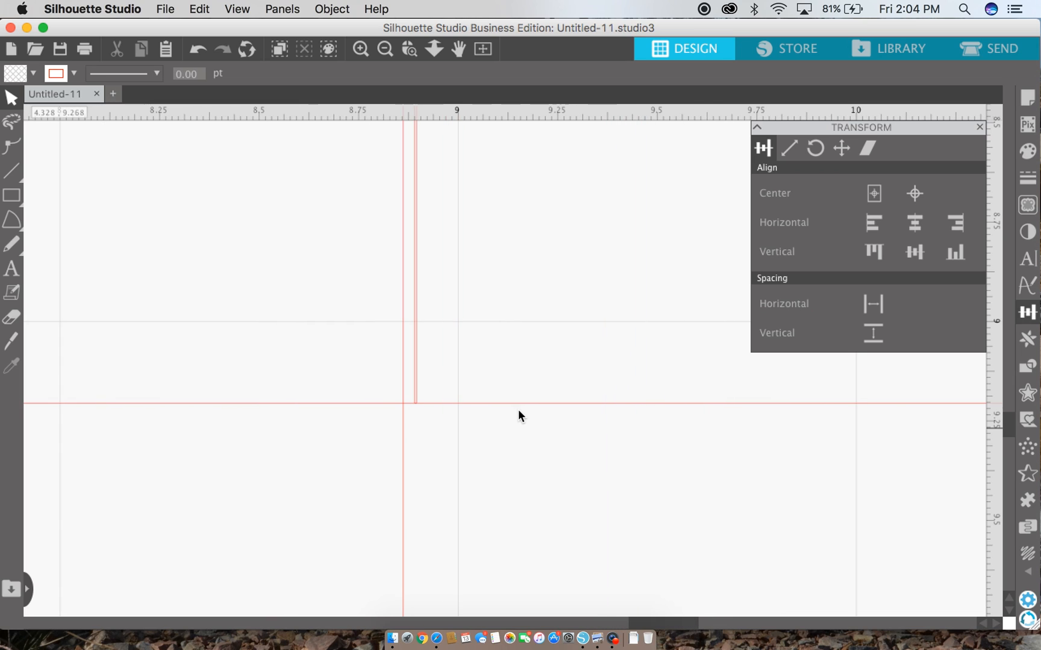
left_click_drag(412, 470, 375, 474)
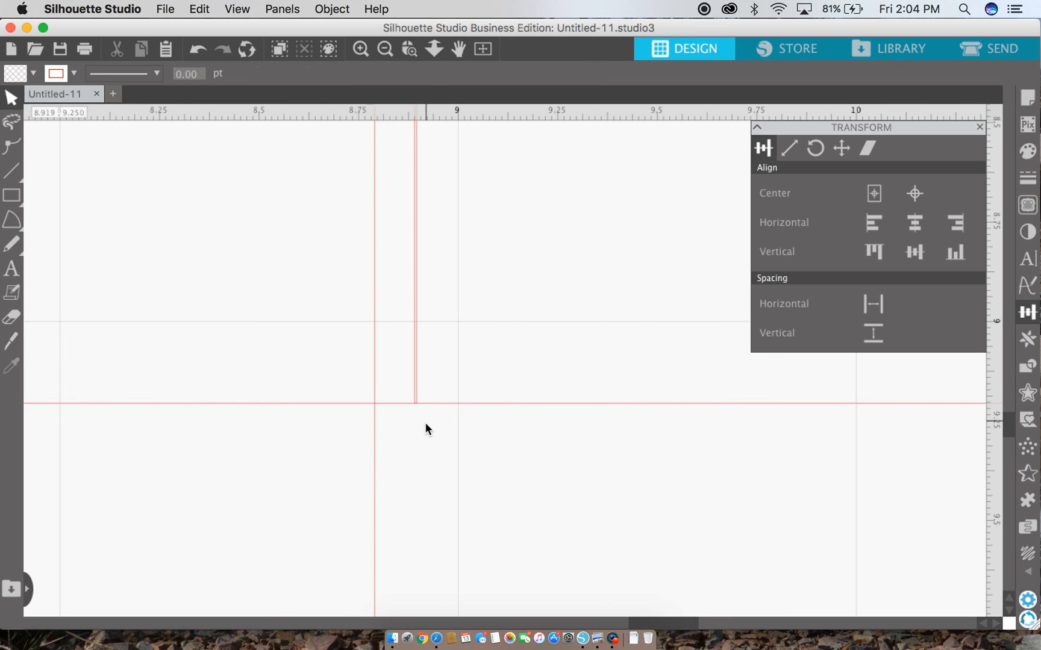
left_click(436, 402)
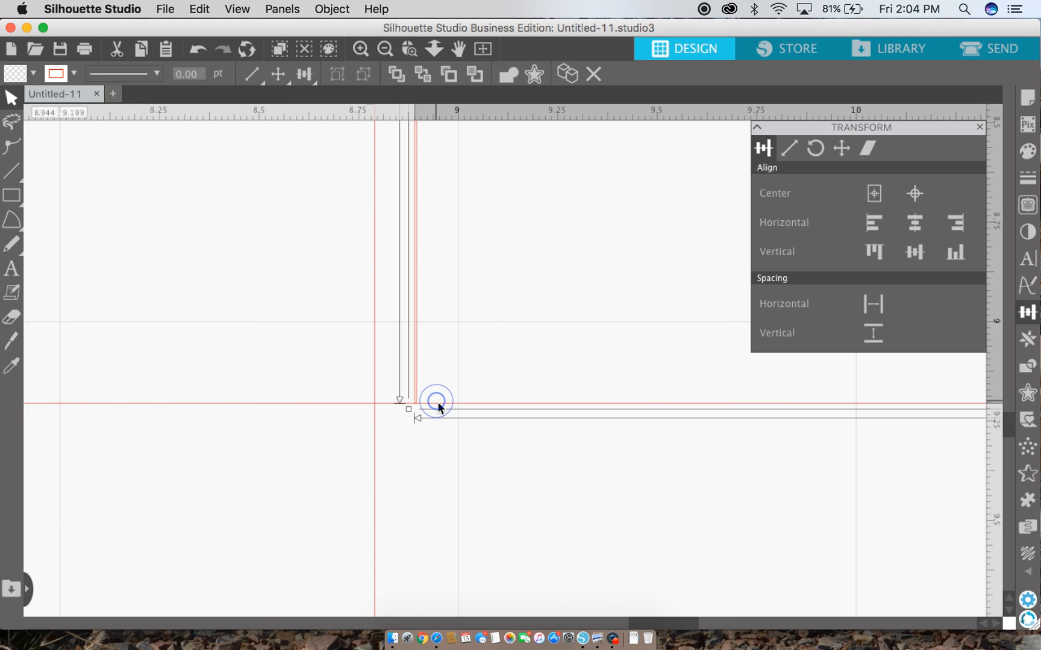
key("Right")
key("Right")
key("Right")
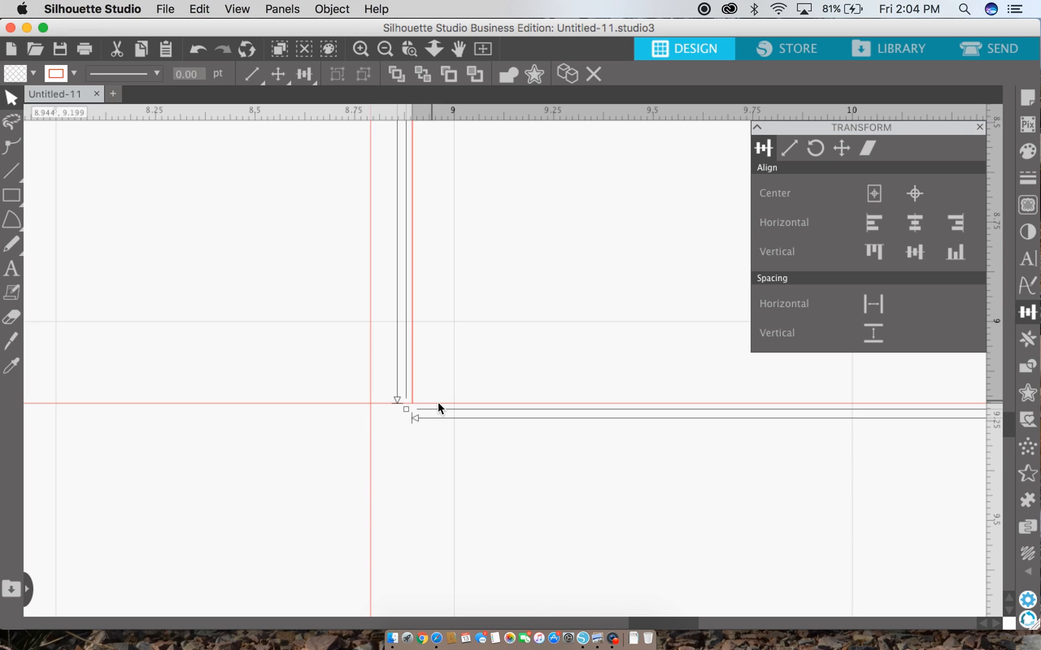
left_click_drag(373, 499, 414, 388)
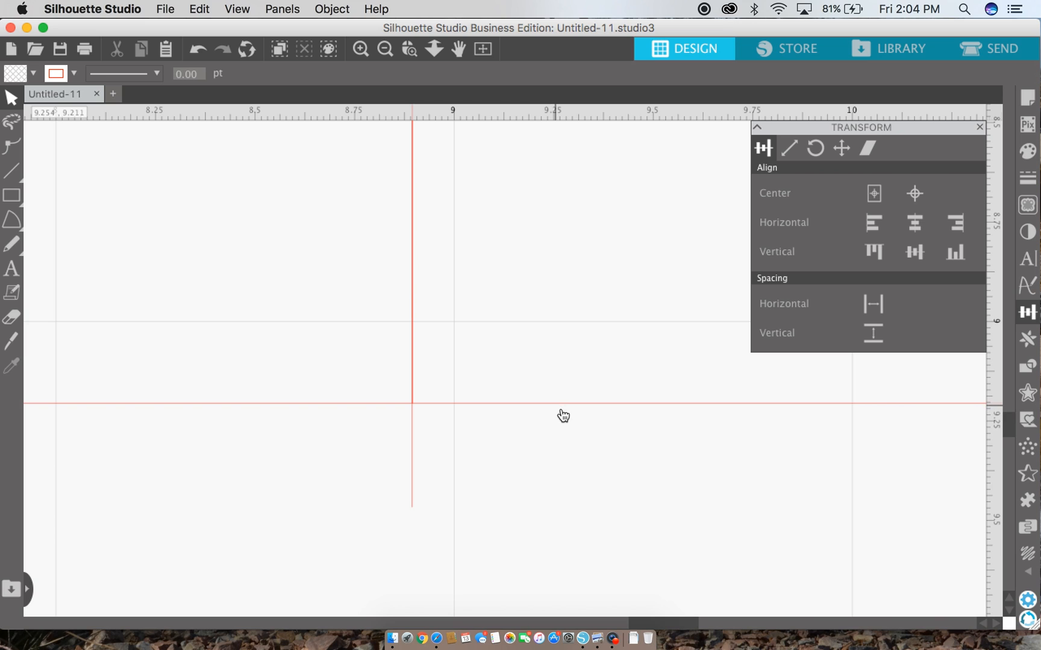
Try to weld the mandala flap, the 5 in rectangle and the 4.875 in rectangle into one shape.
left_click(483, 49)
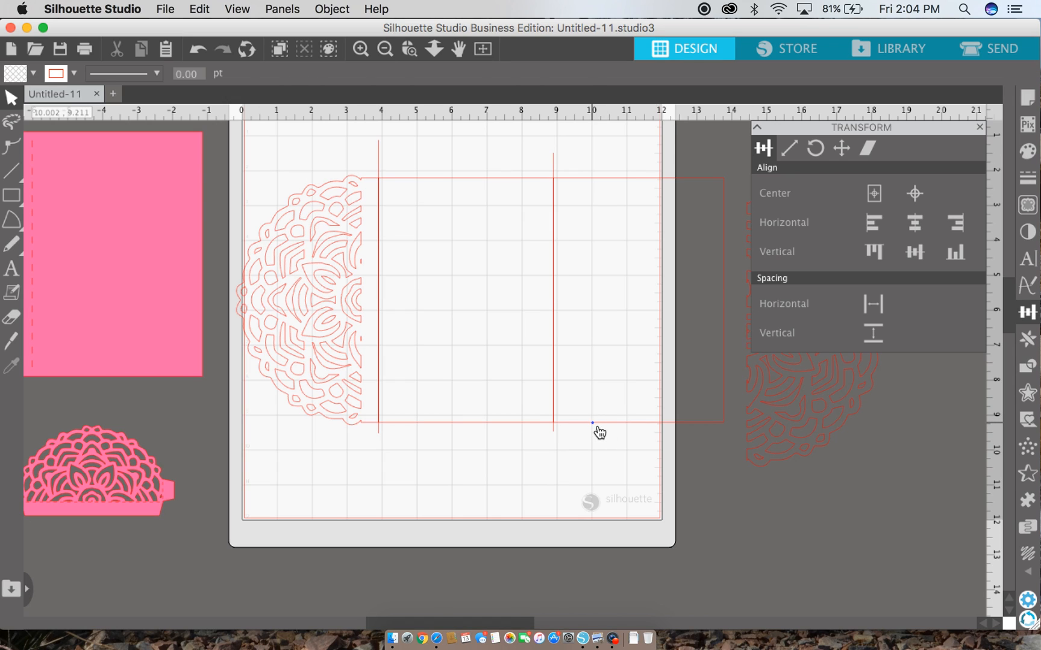
left_click(593, 424)
left_click(432, 423, "shift")
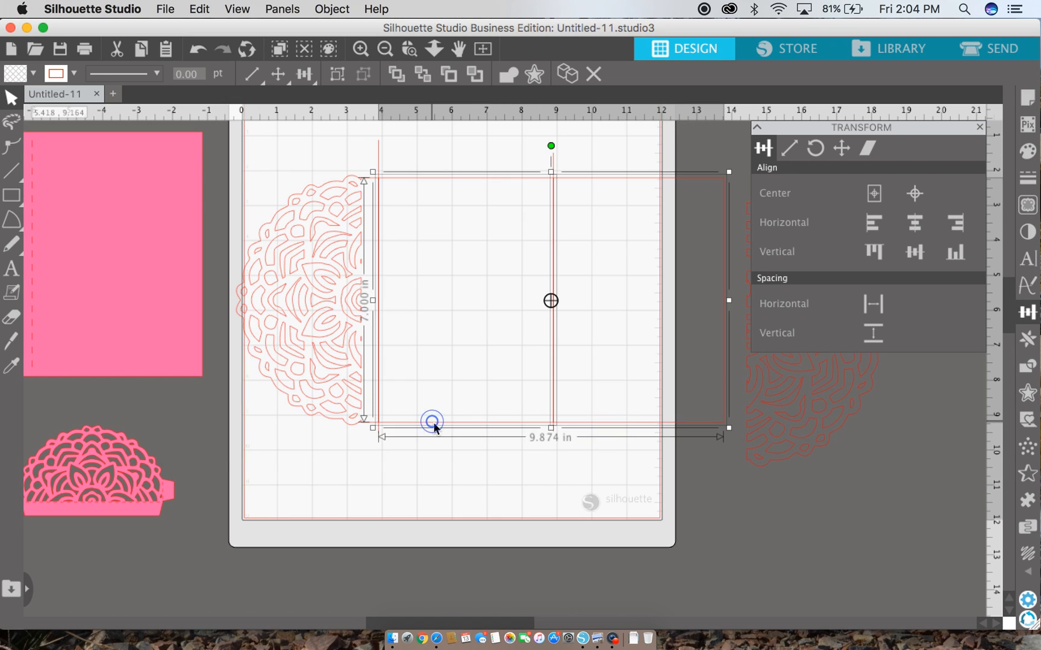
left_click(314, 415, "shift")
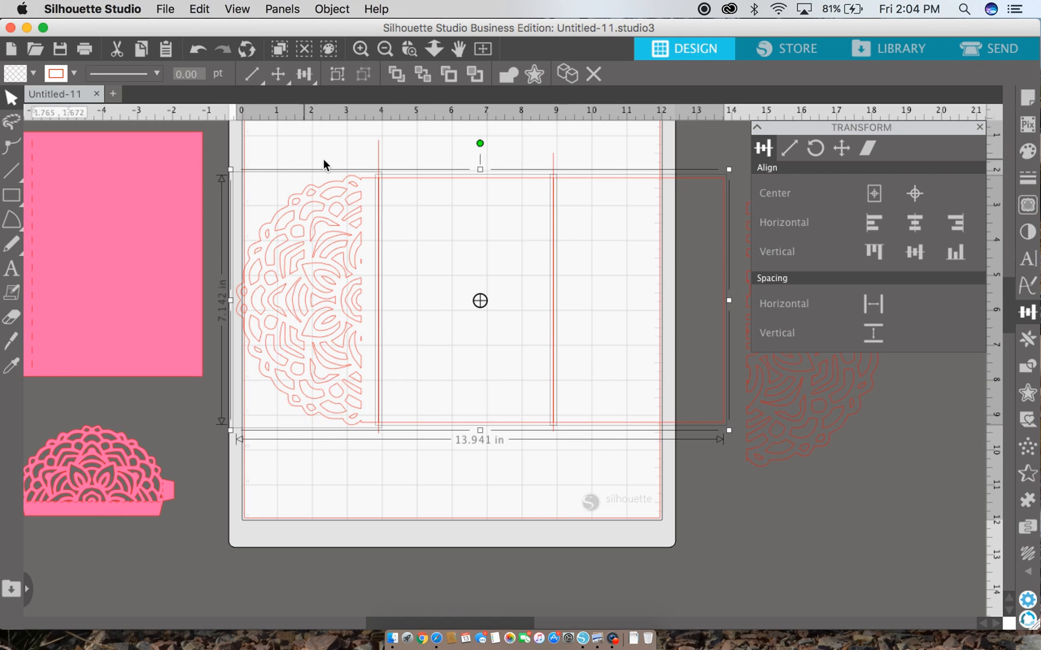
right_click(605, 176)
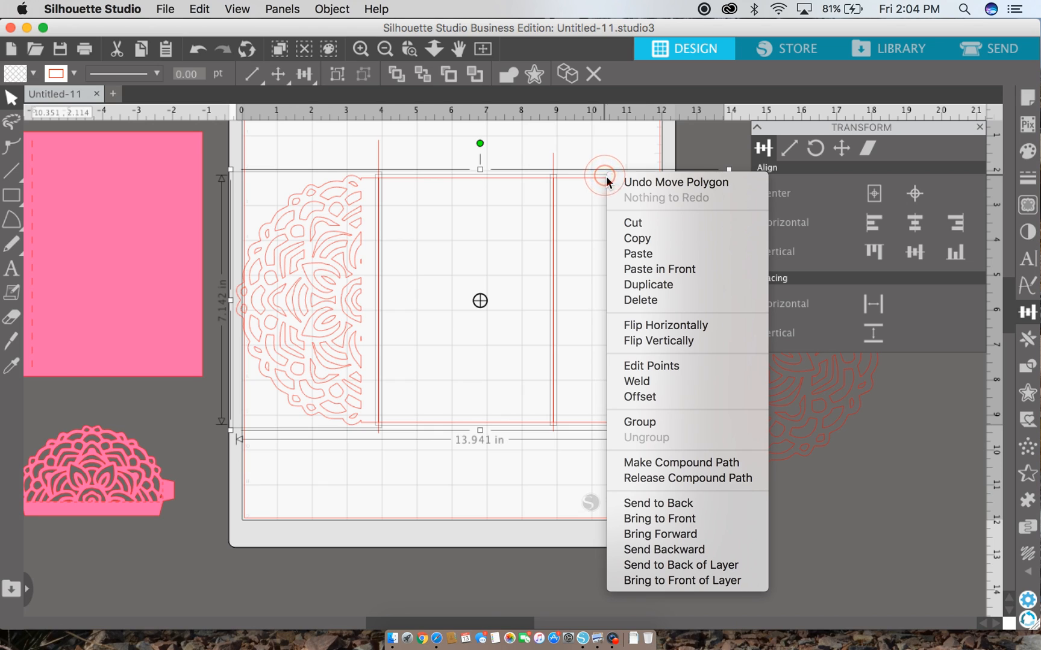
left_click(647, 383)
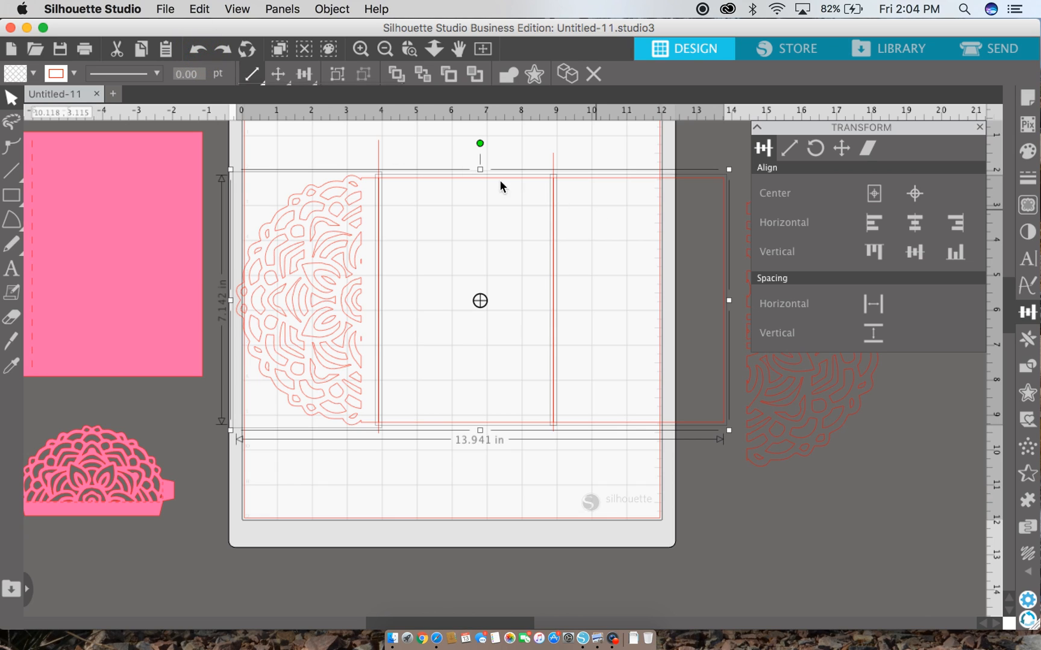
Nudge the mandala flap slightly right for more overlap with the left edge of the 5 in rectangle.
left_click(413, 156)
left_click(341, 195)
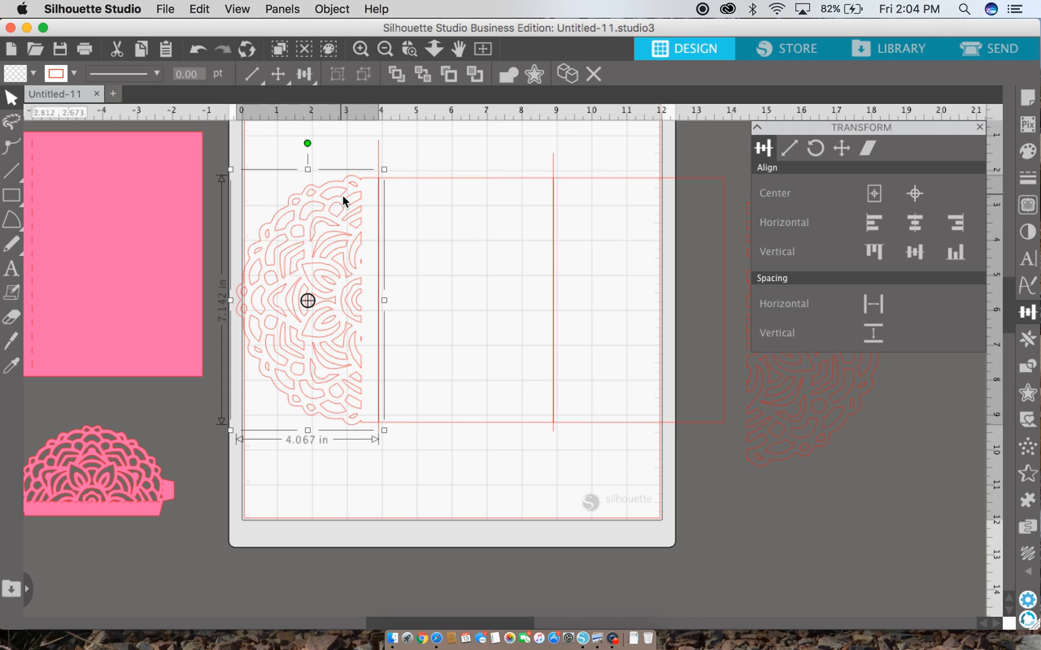
key("Right")
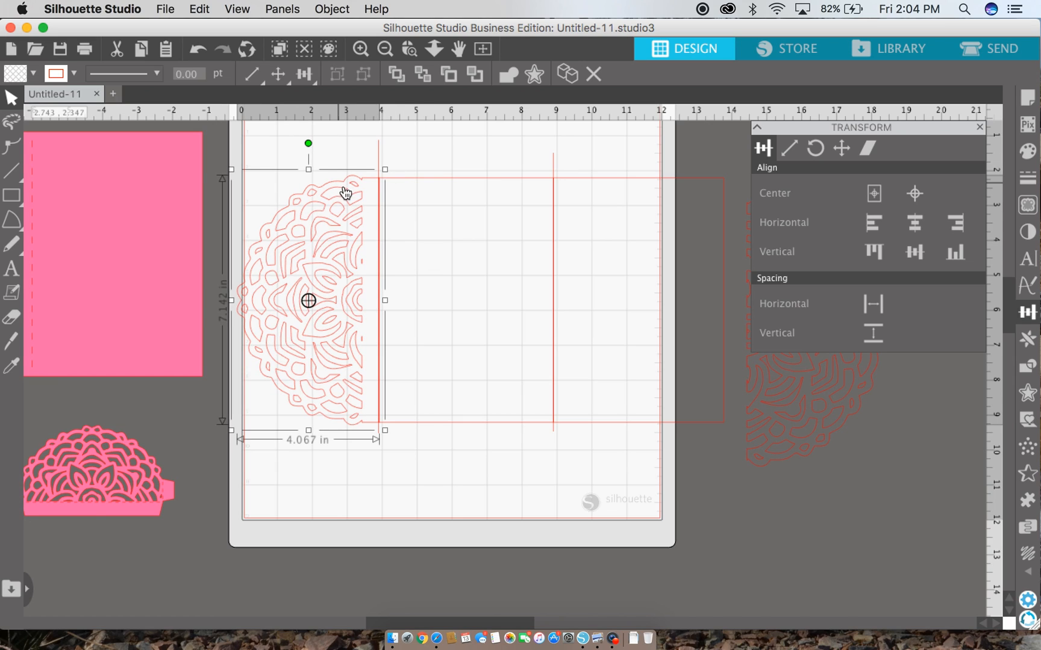
Weld the mandala flap and both rectangles into a single card outline, leaving the two vertical lines out of the weld.
left_click(328, 196)
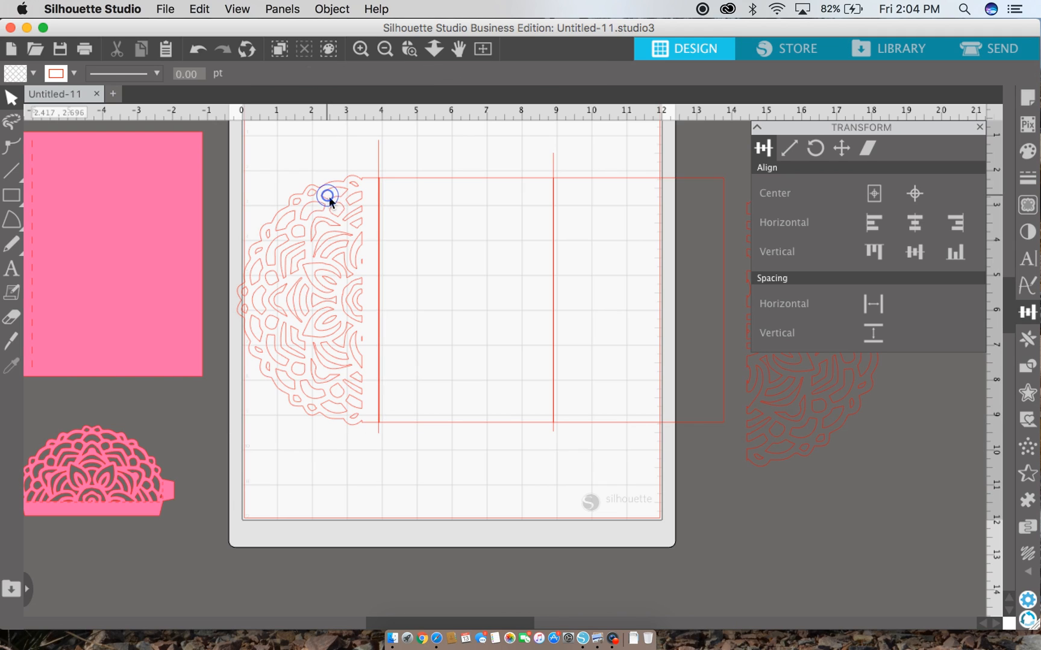
left_click(327, 202)
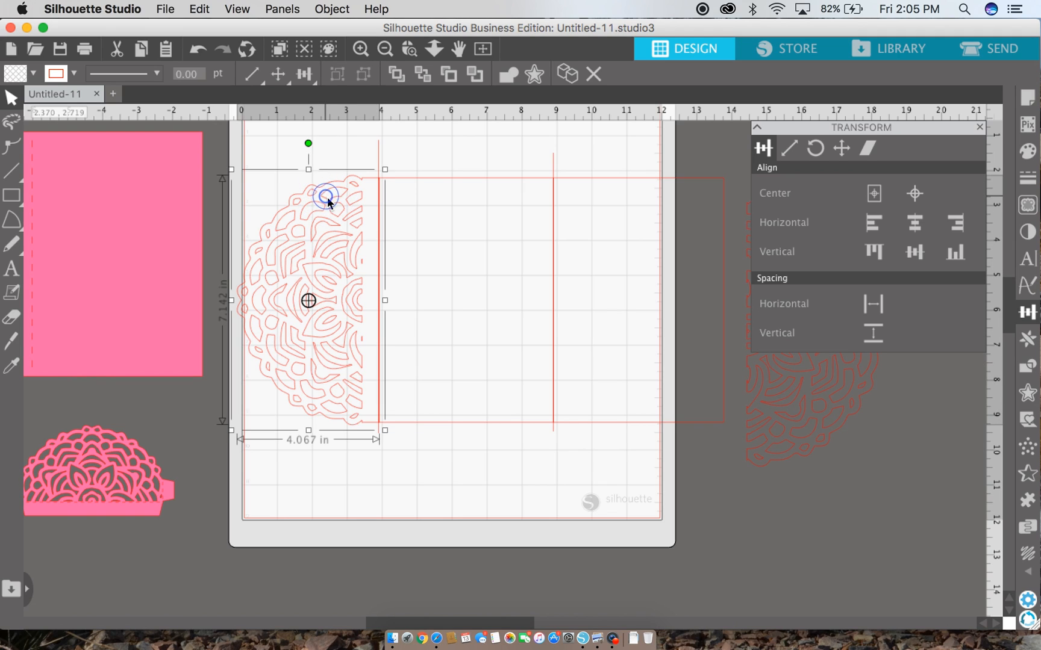
left_click(452, 177, "shift")
left_click(630, 178, "shift")
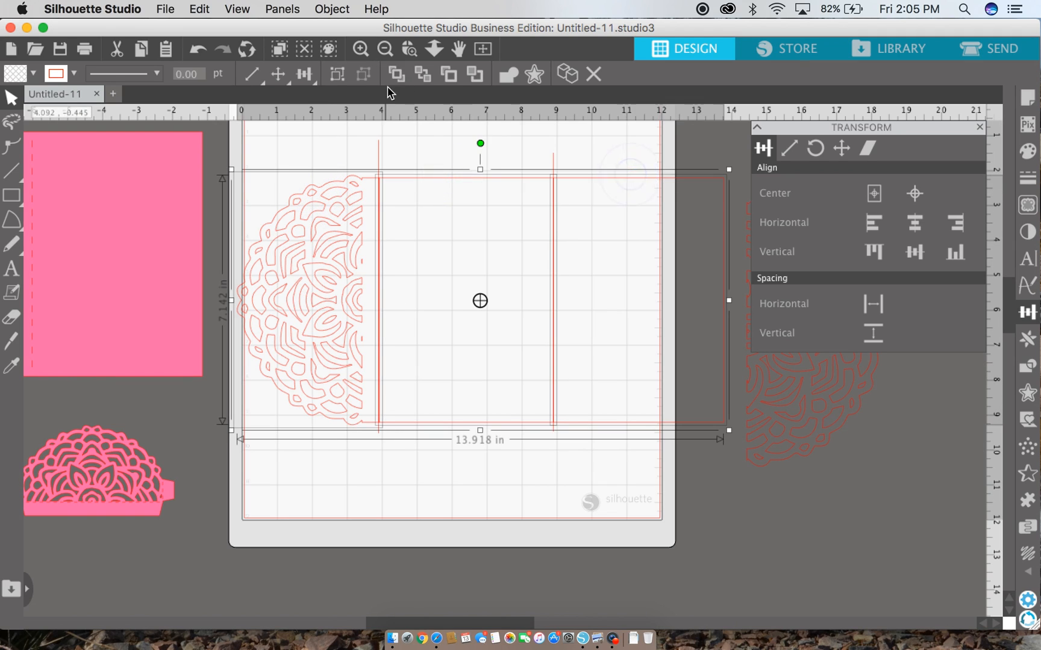
right_click(352, 181)
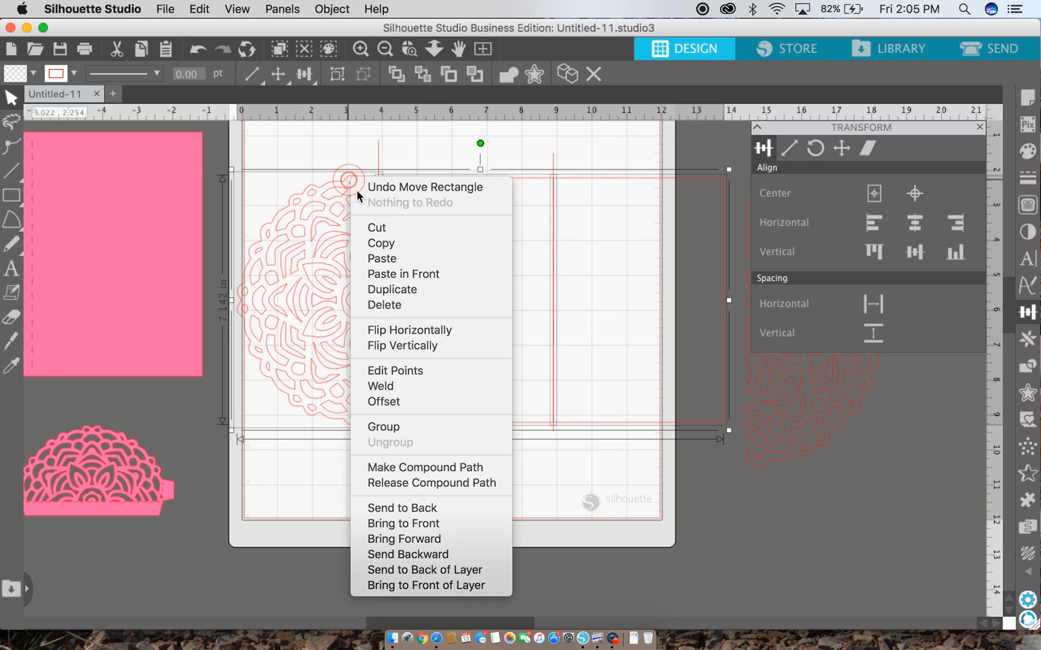
left_click(383, 388)
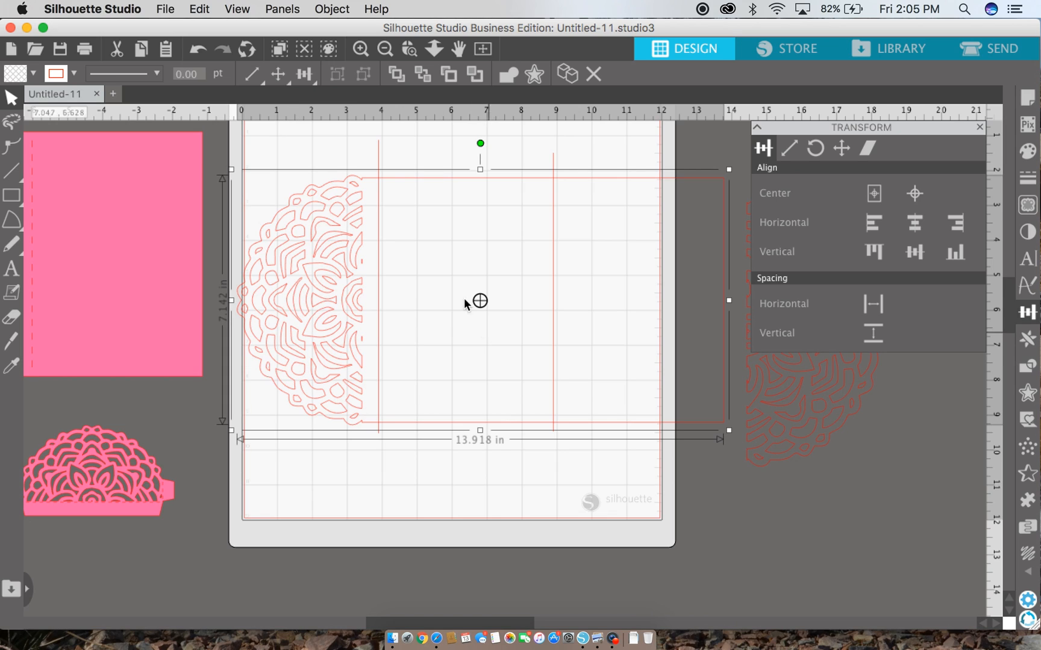
Give the left fold line the widely spaced dashed style and shorten it at both ends to about 6.47 in, inside the card outline.
left_click(384, 160)
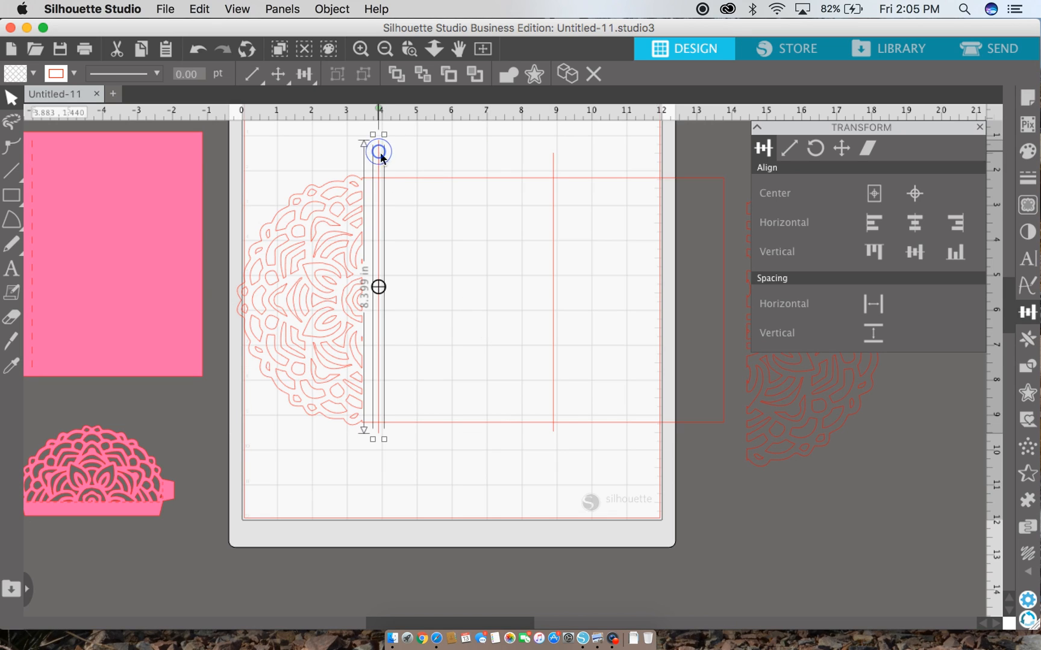
left_click(112, 76)
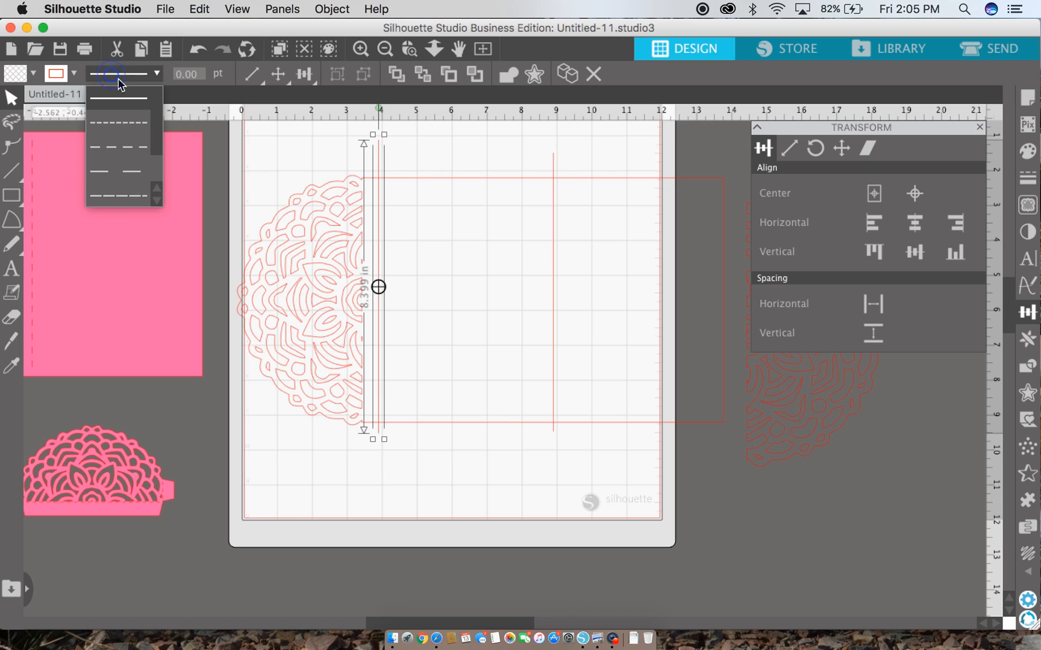
left_click(136, 183)
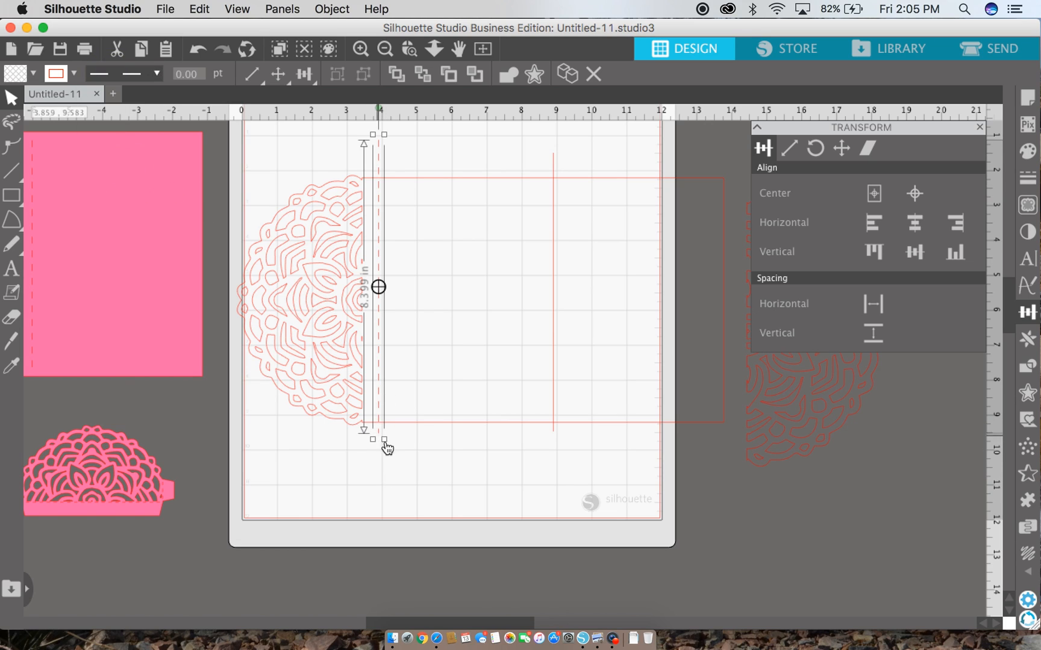
left_click_drag(386, 441, 395, 423)
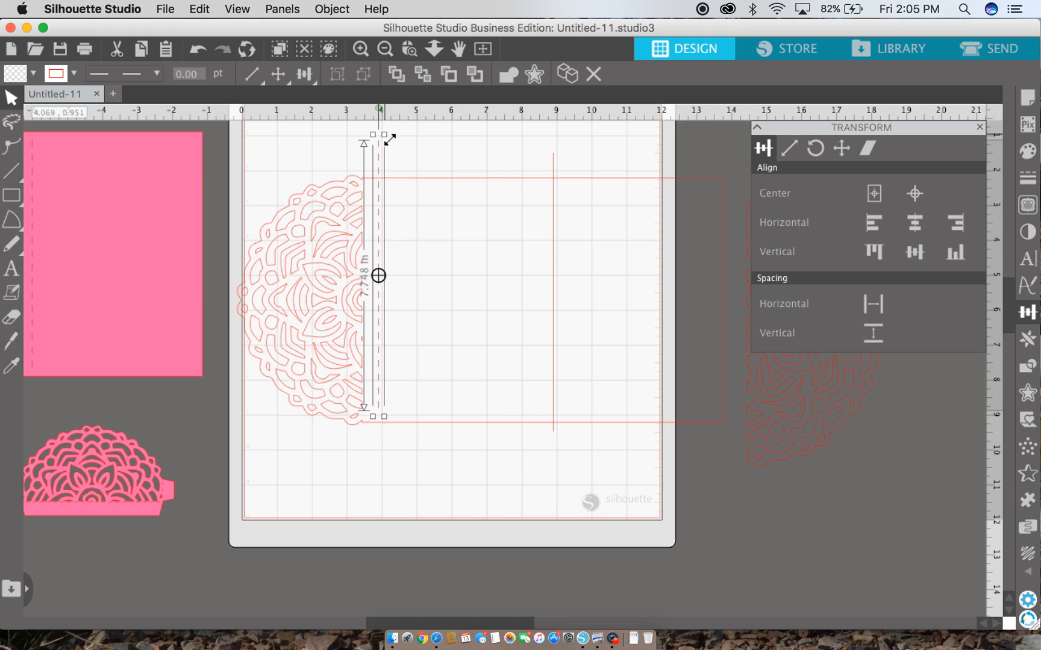
left_click_drag(385, 135, 394, 185)
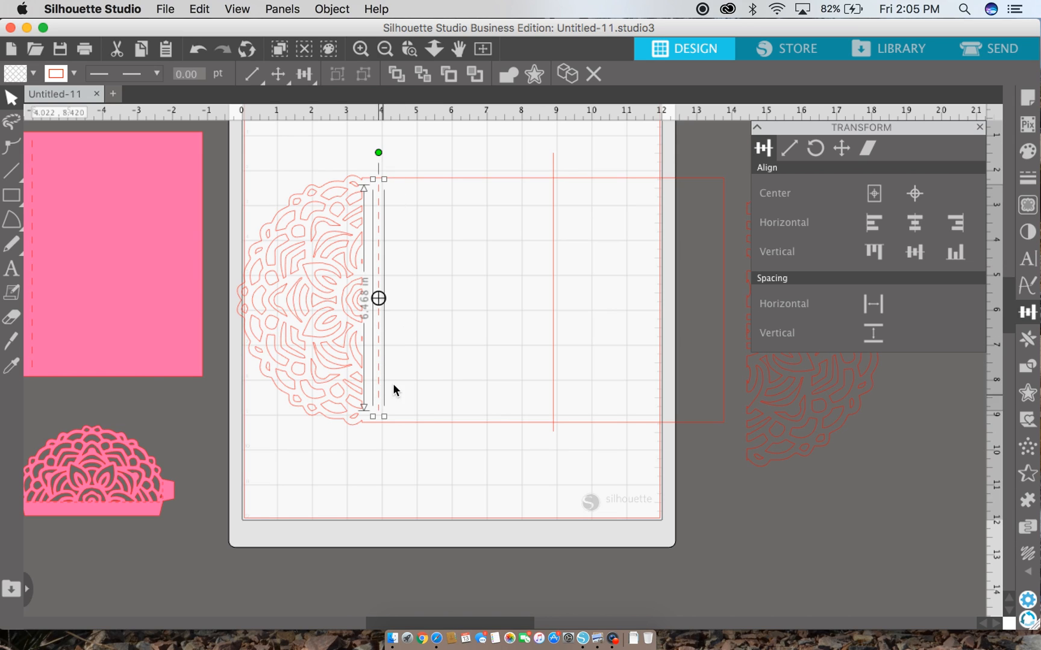
Give the right fold line the same widely spaced dashed style and shorten it at both ends to about 6.7 in, inside the card outline.
left_click(554, 230)
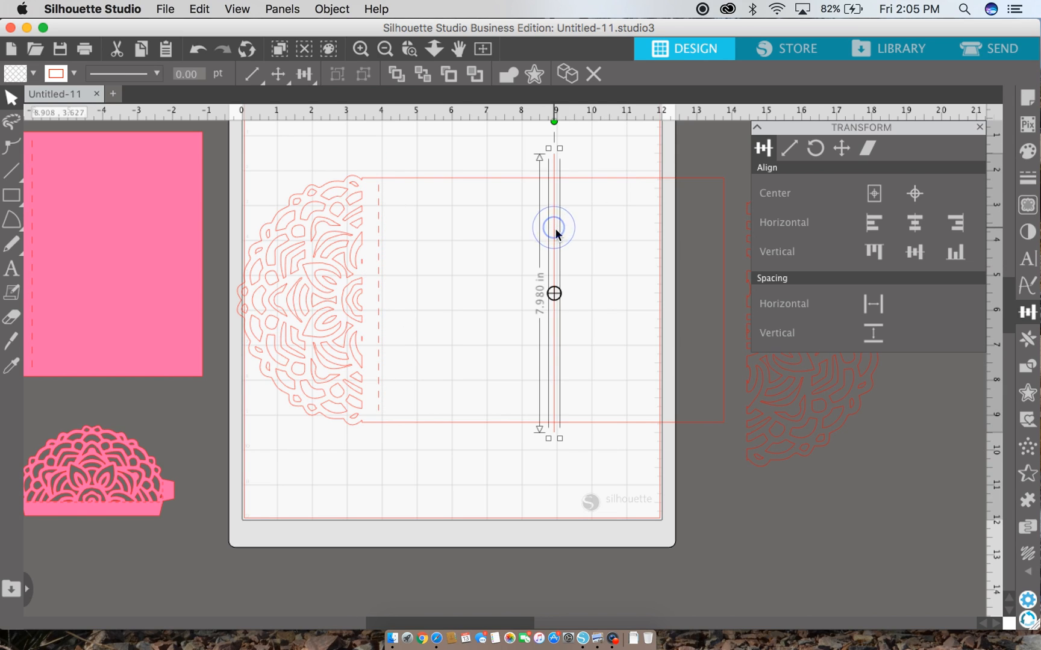
left_click(203, 54)
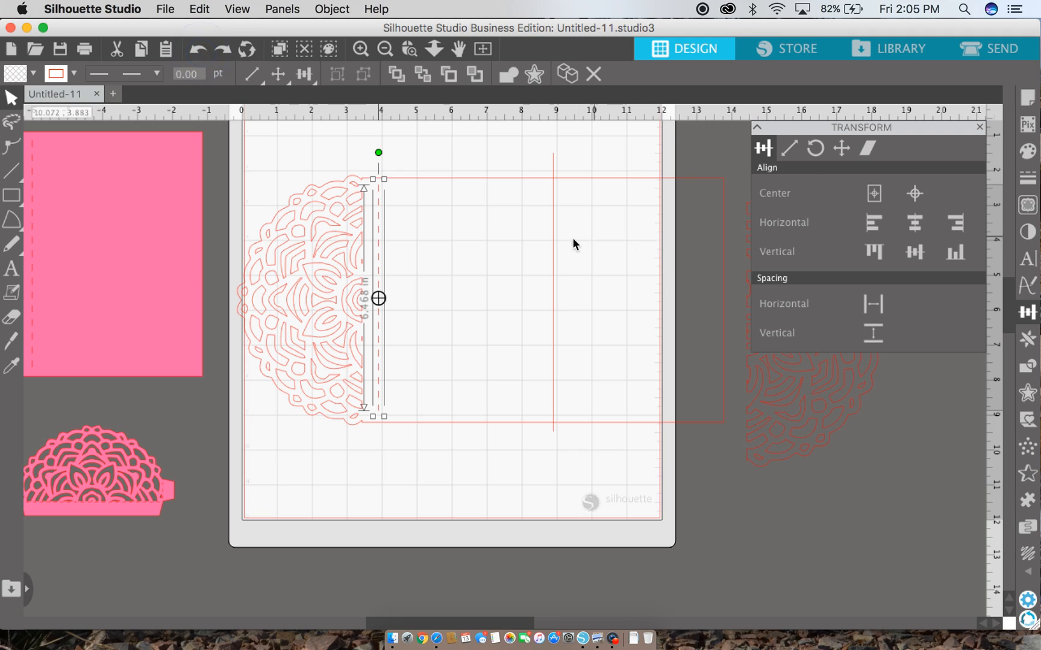
left_click(555, 235)
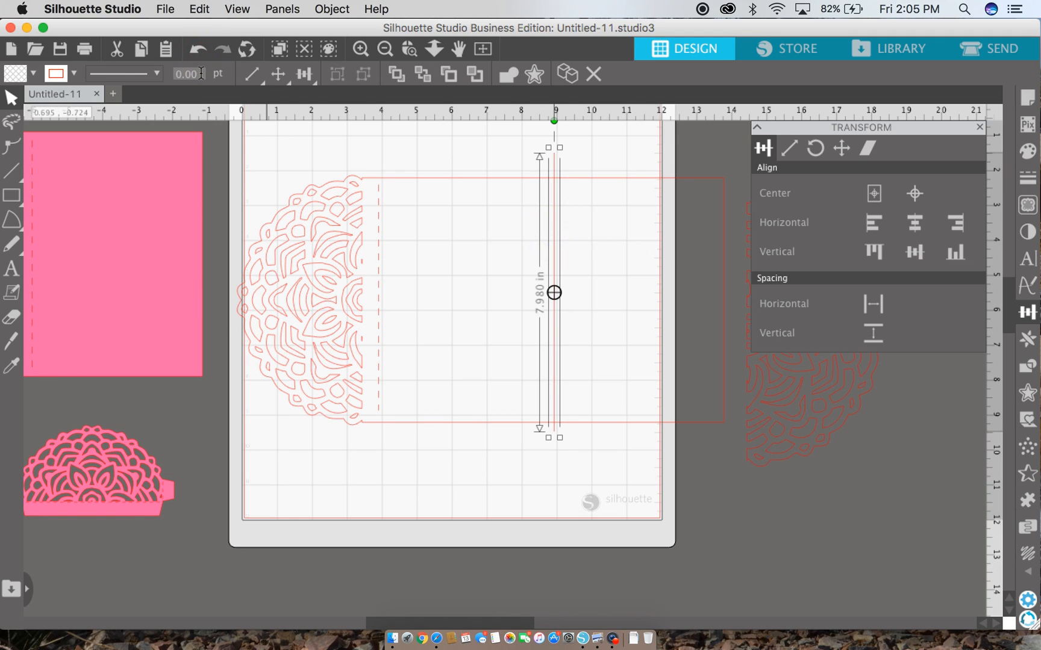
left_click(131, 74)
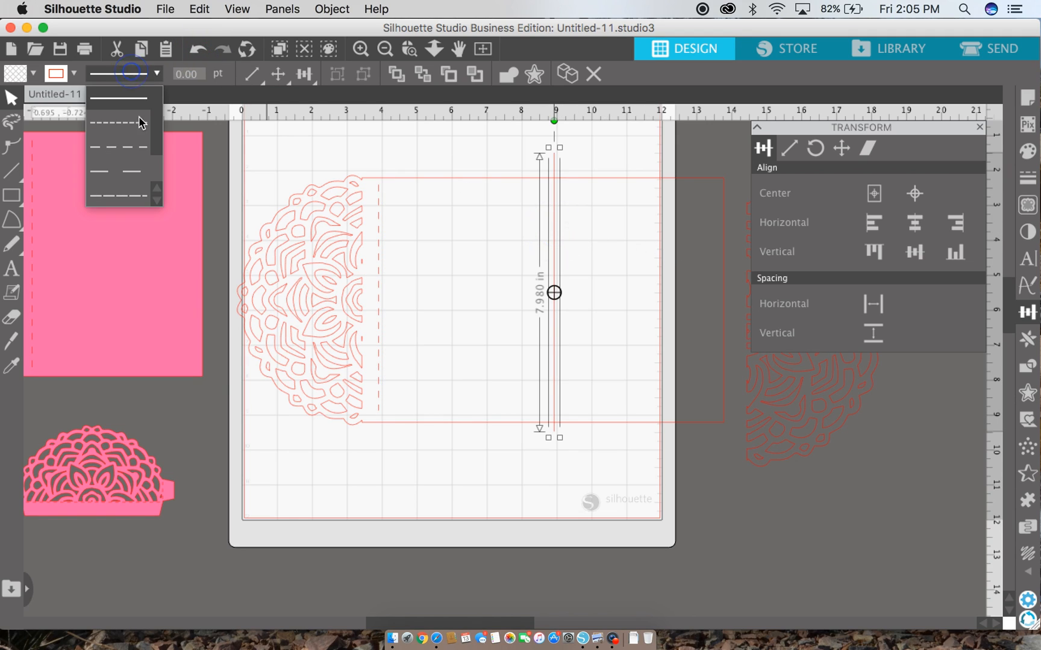
left_click(133, 174)
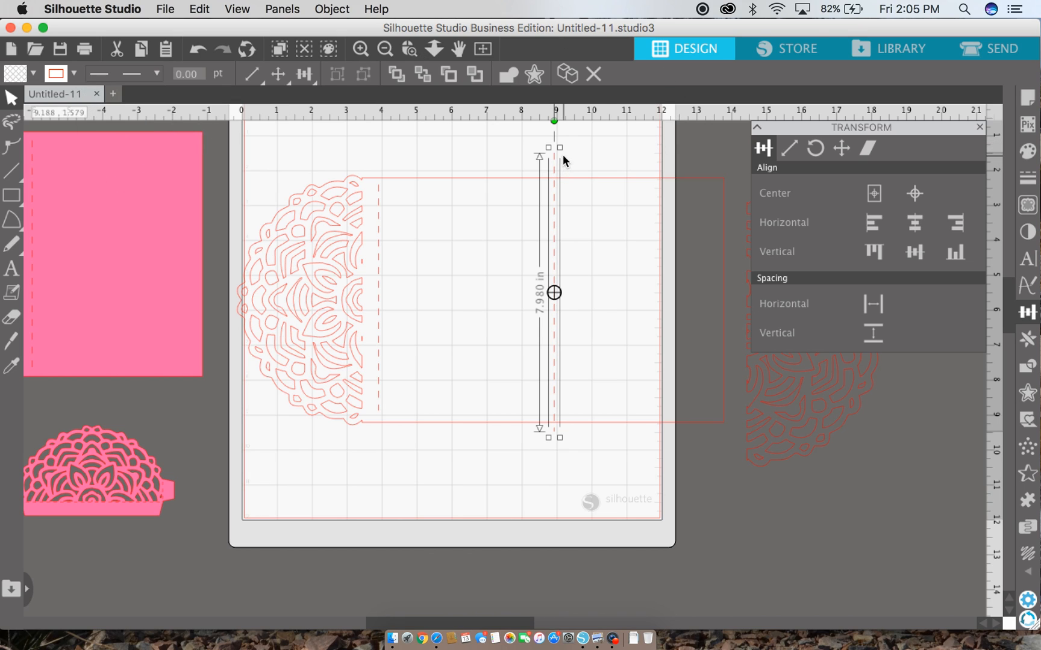
left_click_drag(565, 153, 571, 186)
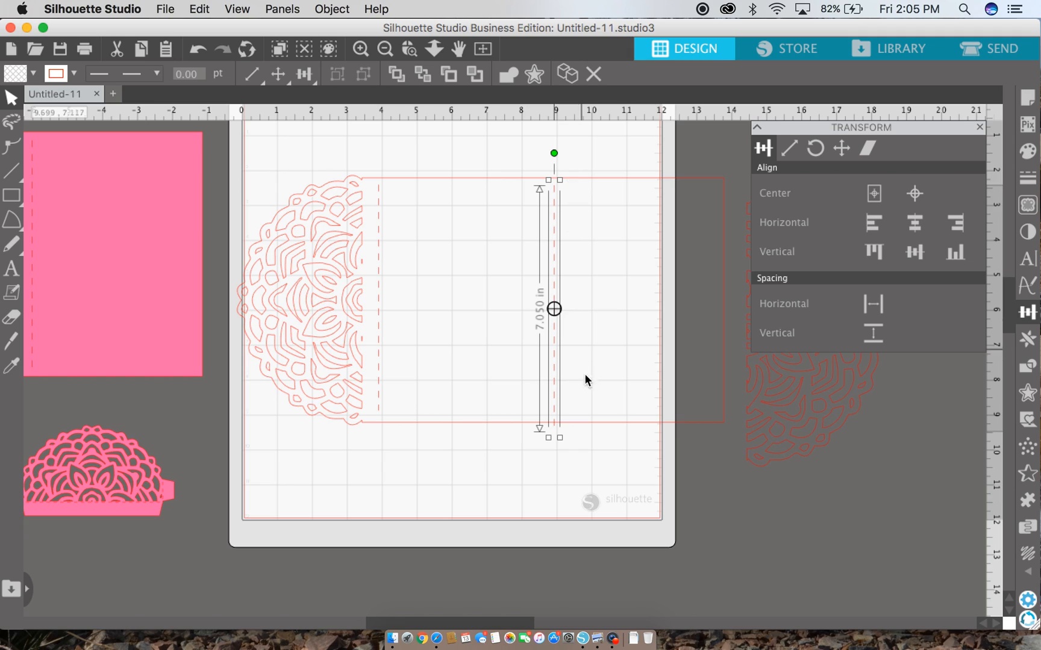
left_click_drag(563, 440, 561, 430)
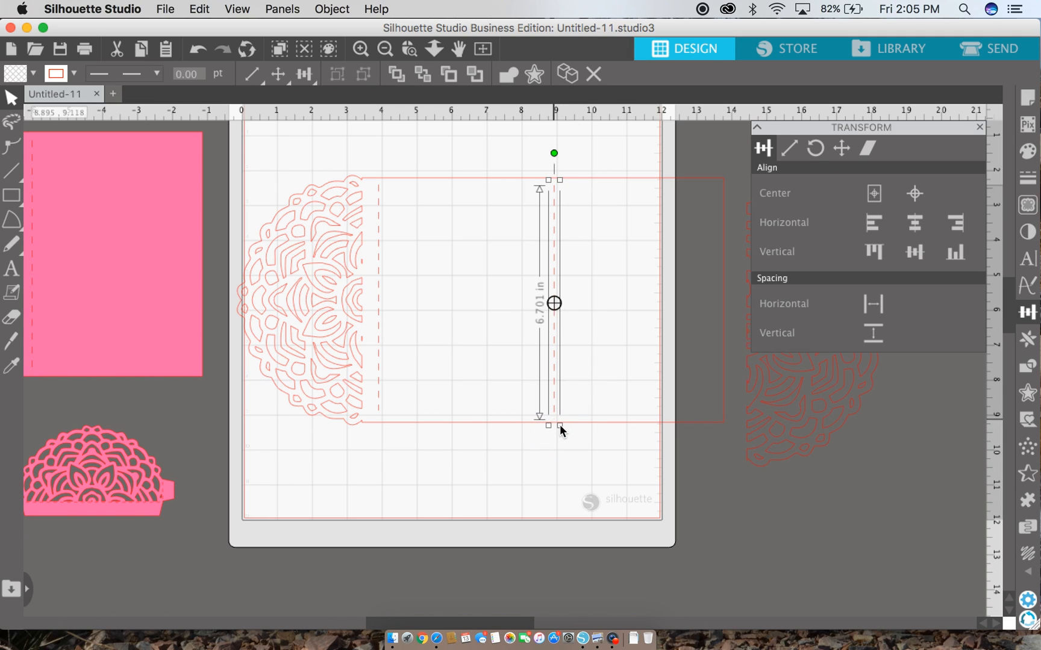
left_click(539, 456)
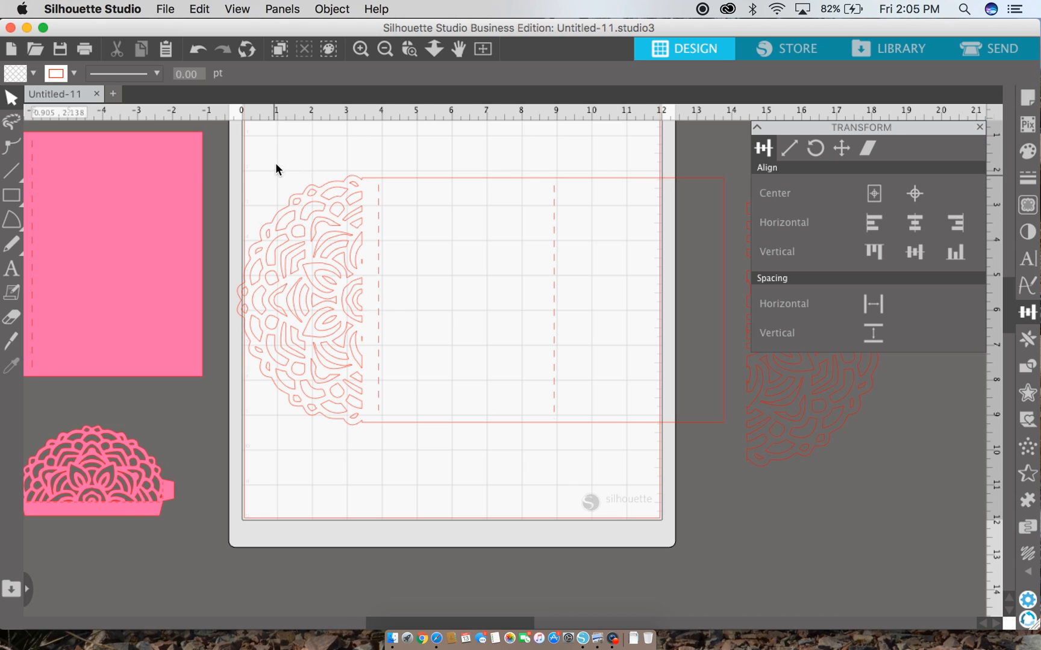
Group the welded card outline with its two dashed fold lines.
left_click_drag(274, 160, 613, 273)
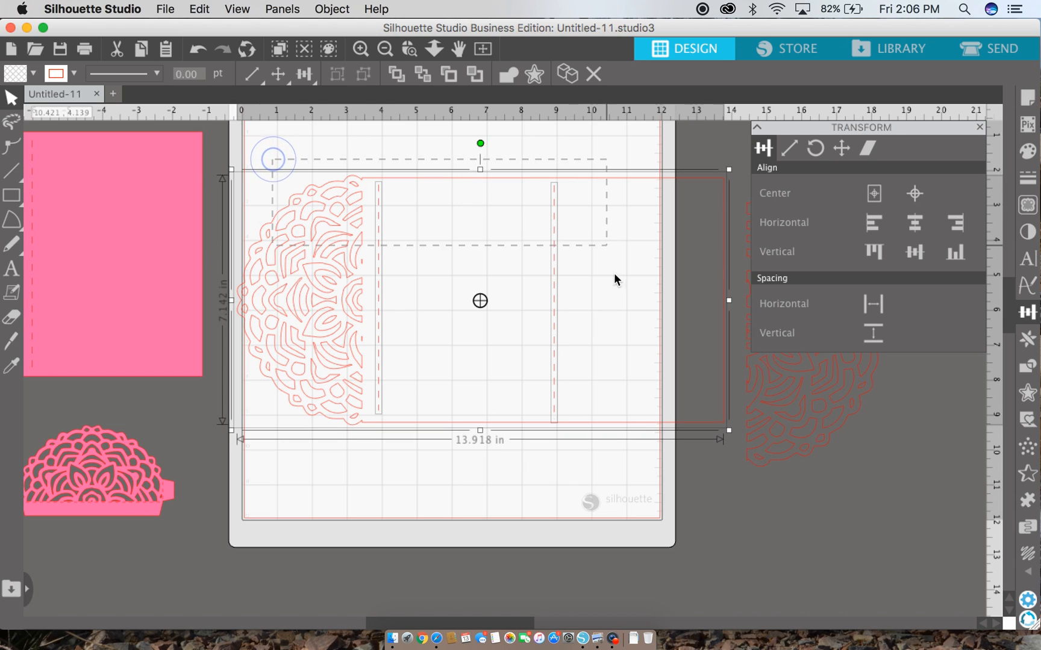
right_click(557, 284)
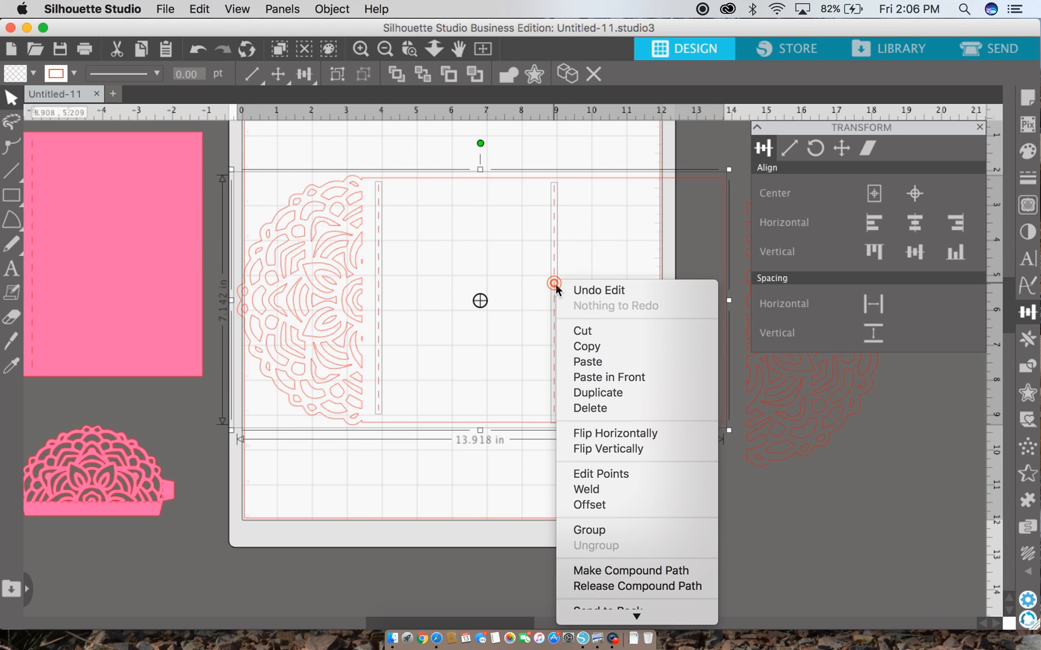
left_click(589, 531)
Move the grouped card and the small pink flap up and to the left, and bring the spare half-mandala onto the page.
left_click_drag(346, 414, 200, 374)
left_click_drag(125, 467, 45, 424)
left_click(793, 437)
left_click_drag(794, 437, 509, 453)
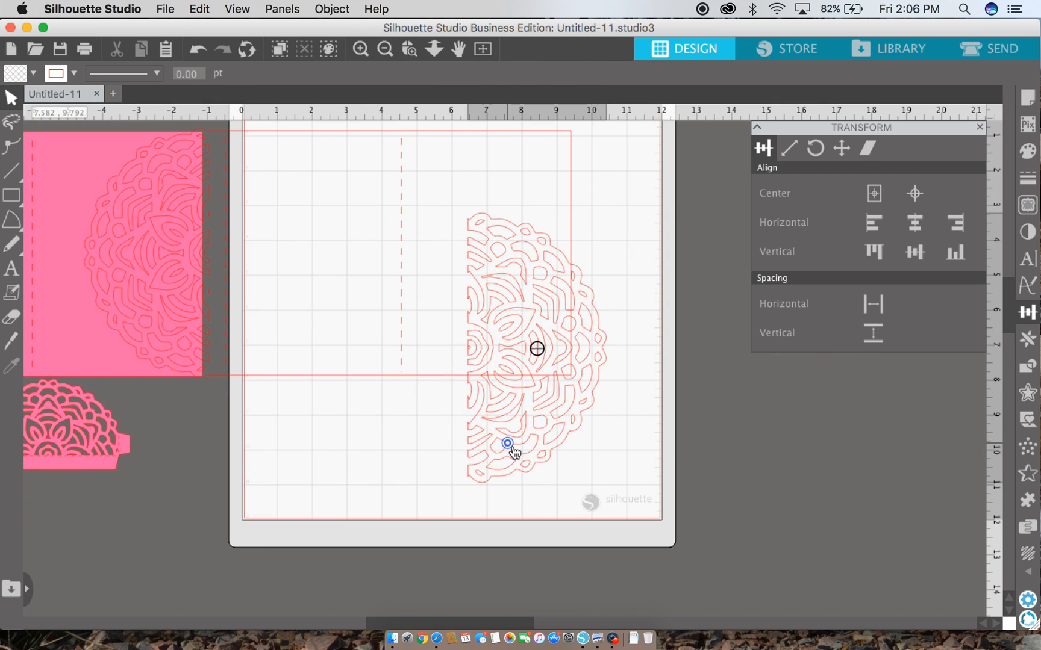
Rotate the spare half-mandala to 270° and scale it down to about 4.47 in wide, narrower than the card's end panel.
left_click(816, 149)
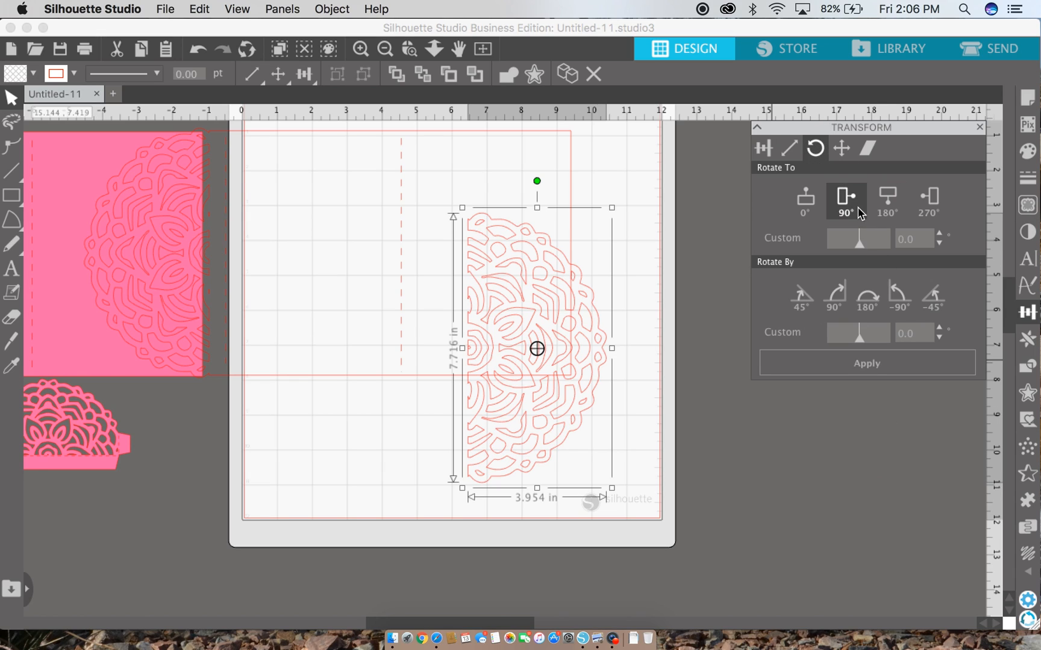
left_click(936, 204)
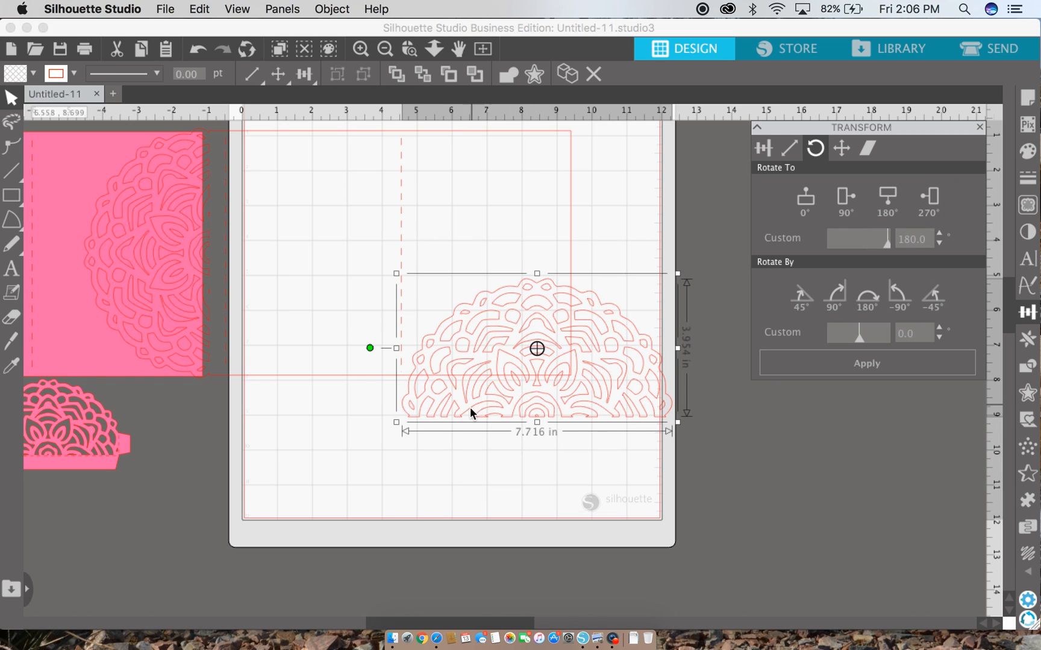
left_click_drag(495, 414, 454, 380)
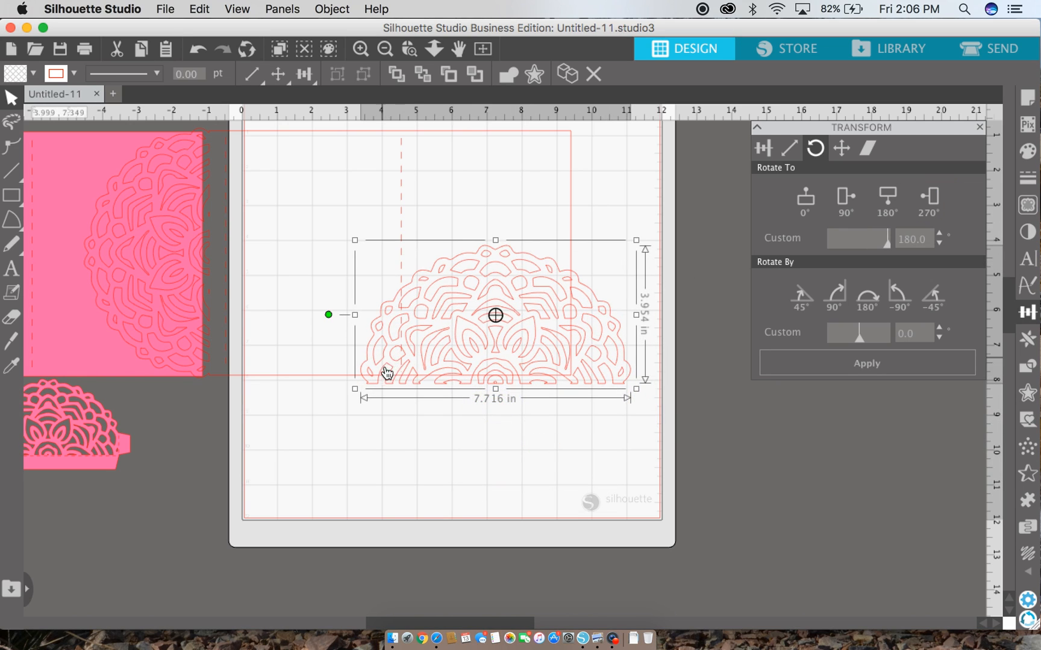
left_click_drag(355, 389, 431, 351)
left_click_drag(501, 335, 448, 349)
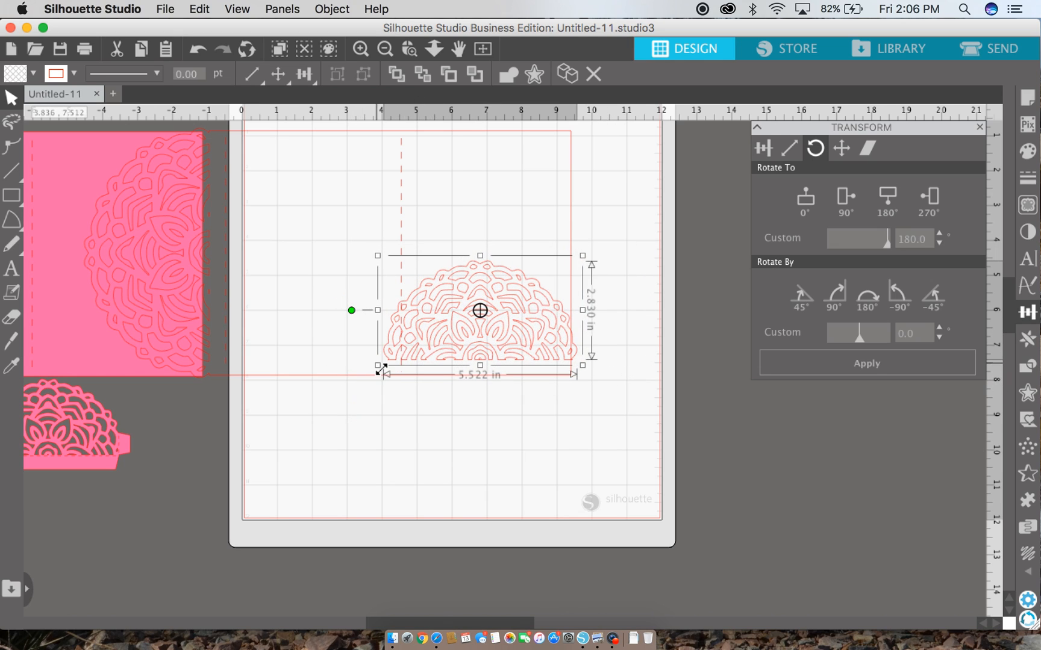
left_click_drag(376, 367, 454, 362)
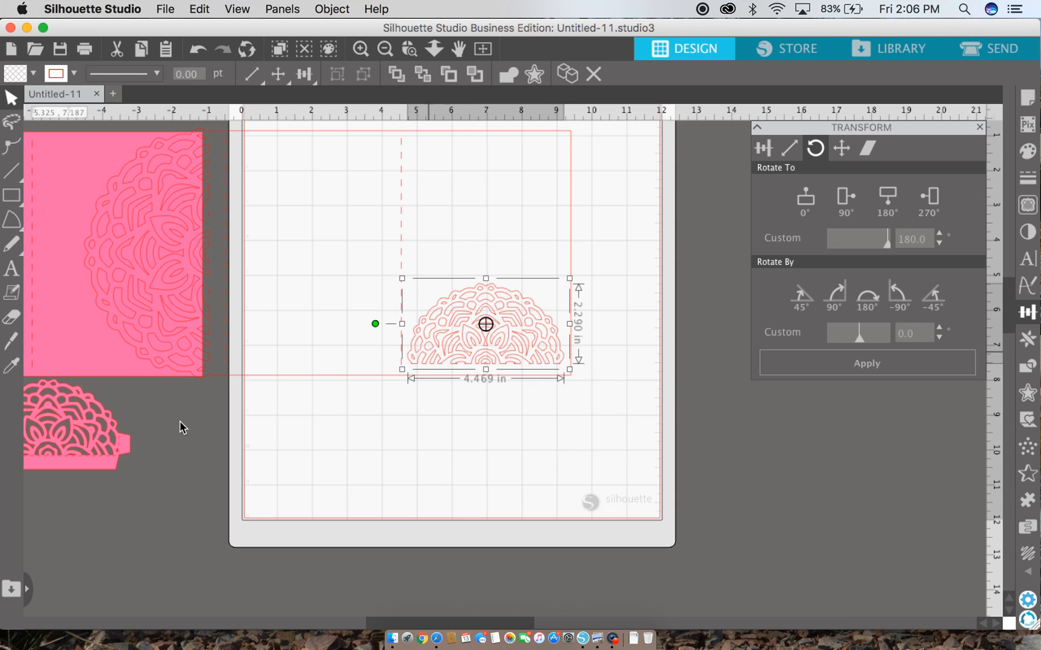
Move the small pink flap fully into view beside the page, and move the resized half-mandala down over the card's lower edge.
left_click_drag(81, 478, 144, 451)
left_click(226, 448)
left_click_drag(466, 347, 455, 418)
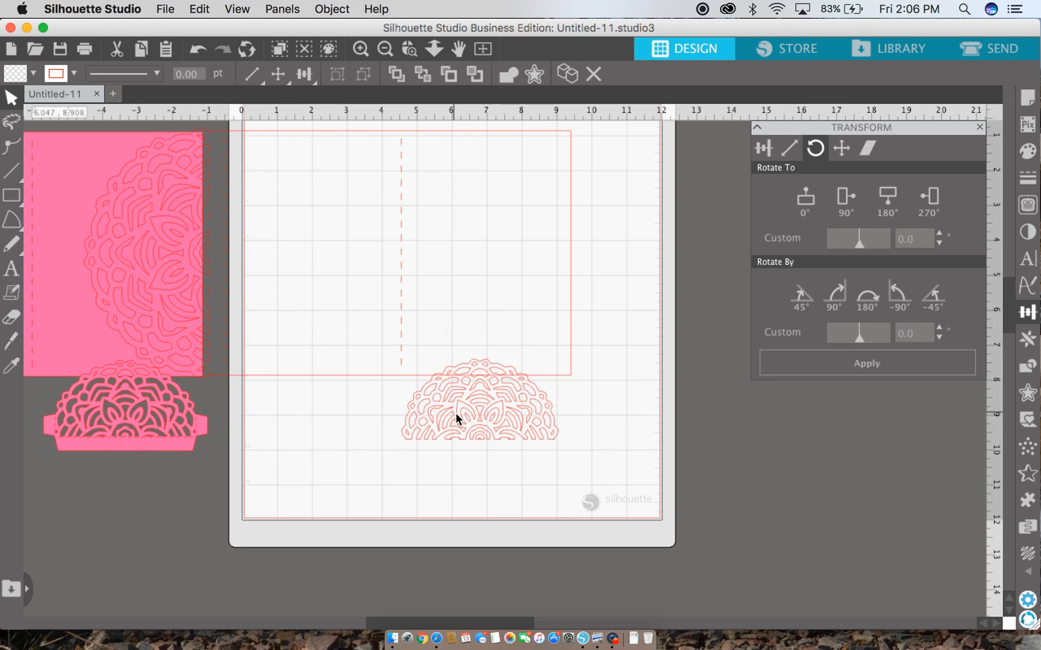
Draw a thin rectangle about 4.65 in wide below the half-mandala and set its height to 0.5 in.
mouse_move(10, 228)
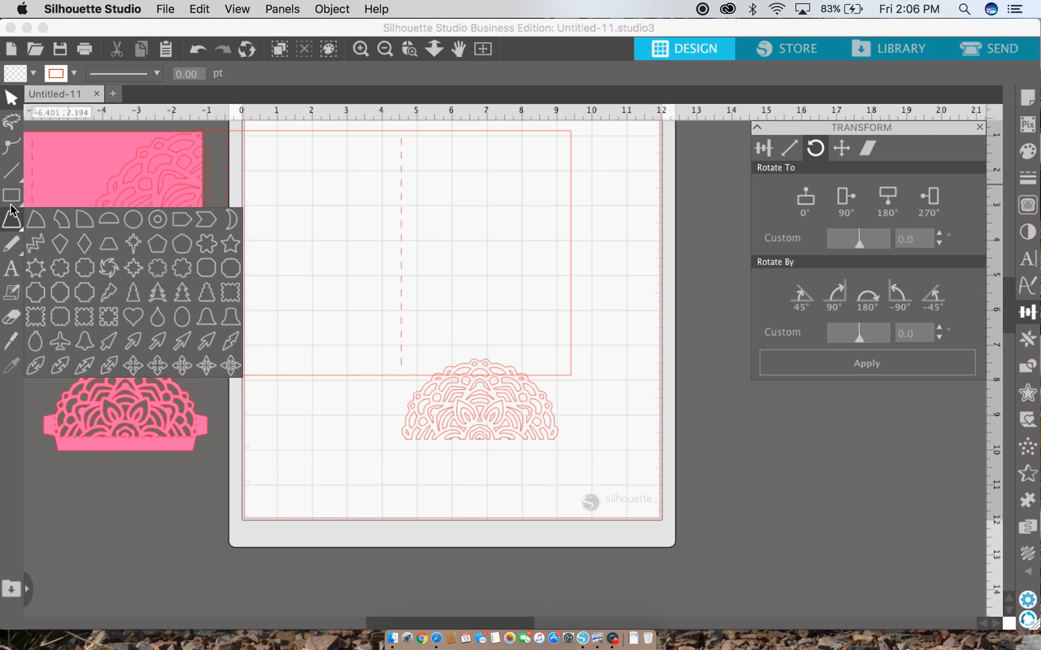
left_click(32, 198)
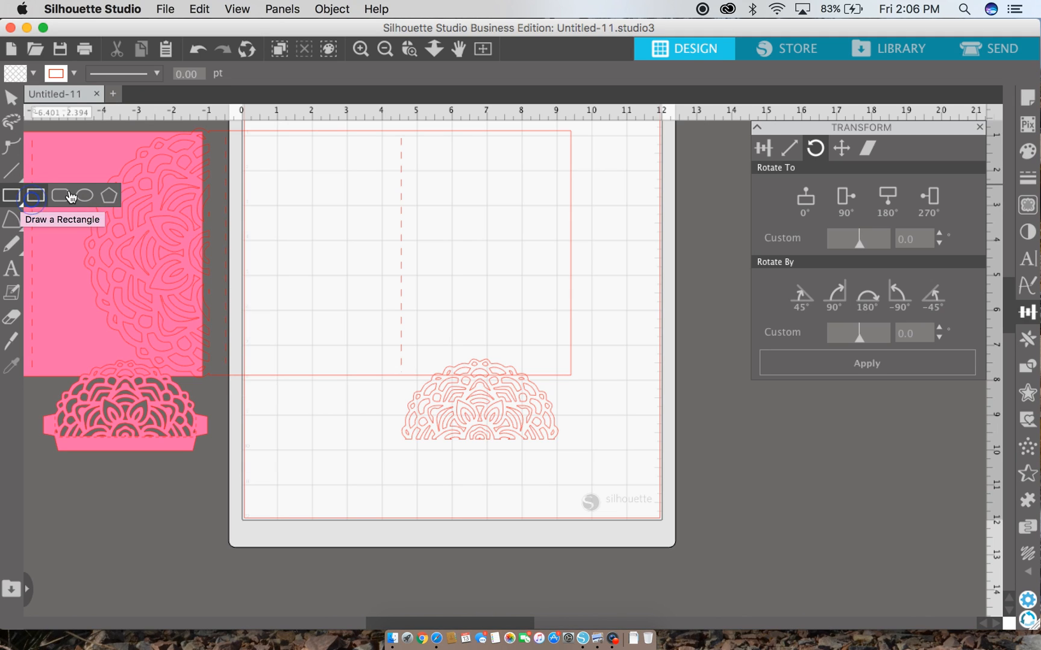
mouse_move(404, 468)
left_mouse_down()
mouse_move(570, 471)
mouse_move(566, 488)
left_mouse_up()
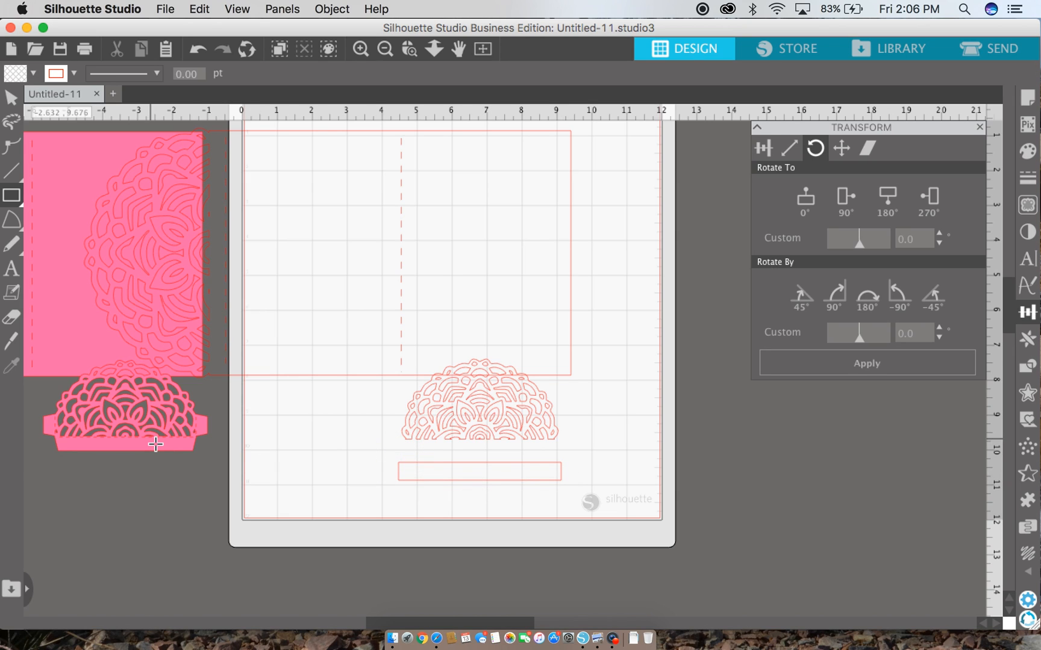
left_click(11, 96)
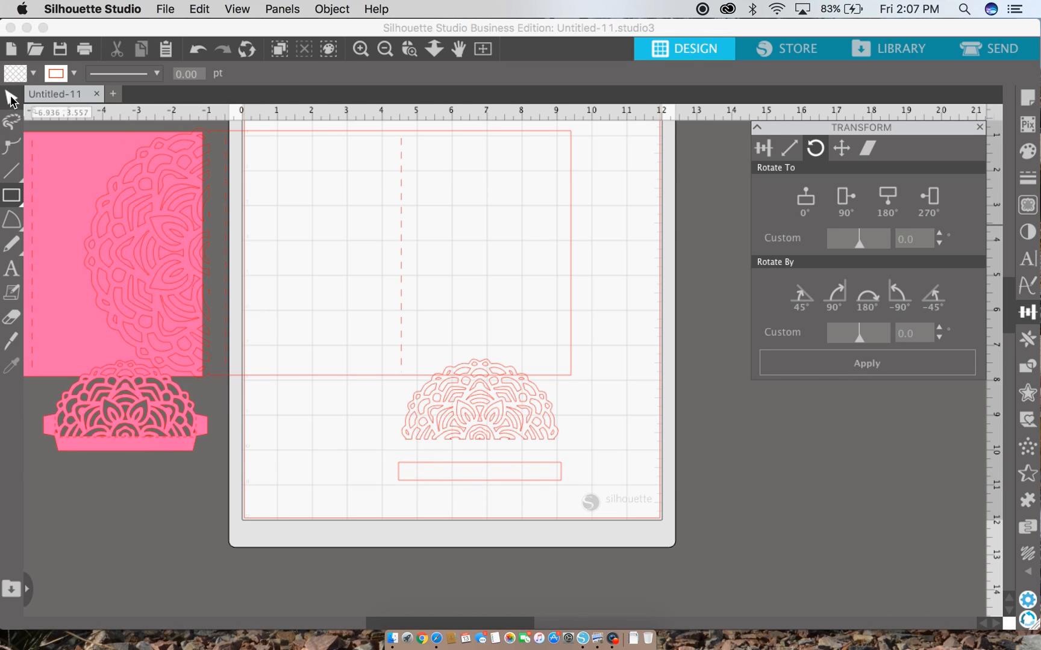
left_click(445, 471)
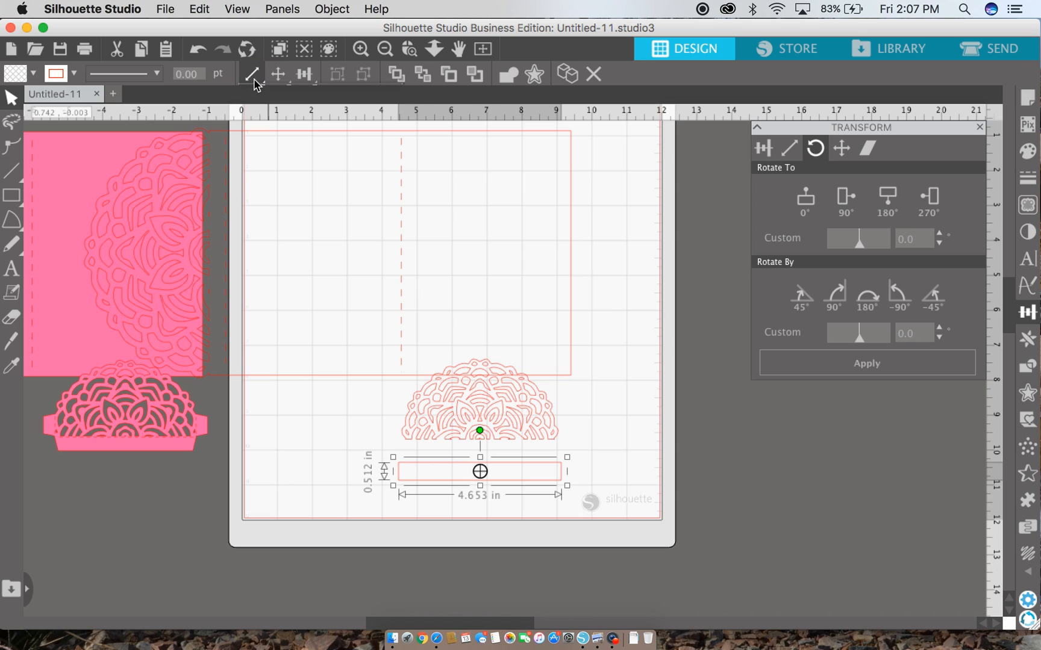
mouse_move(259, 87)
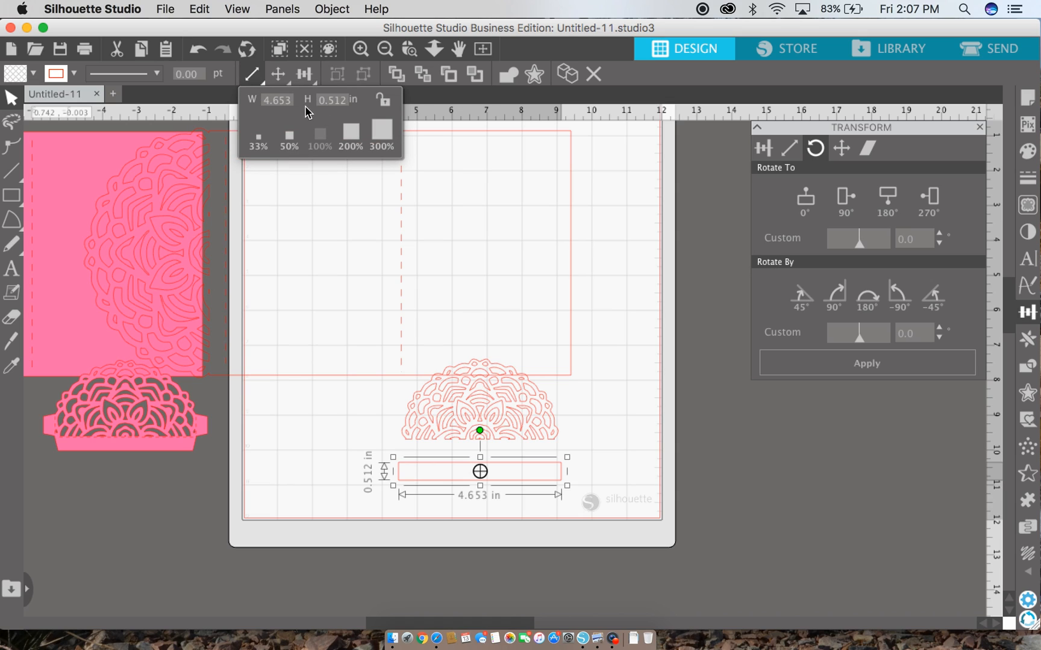
left_click(348, 103)
type(".5")
key("Return")
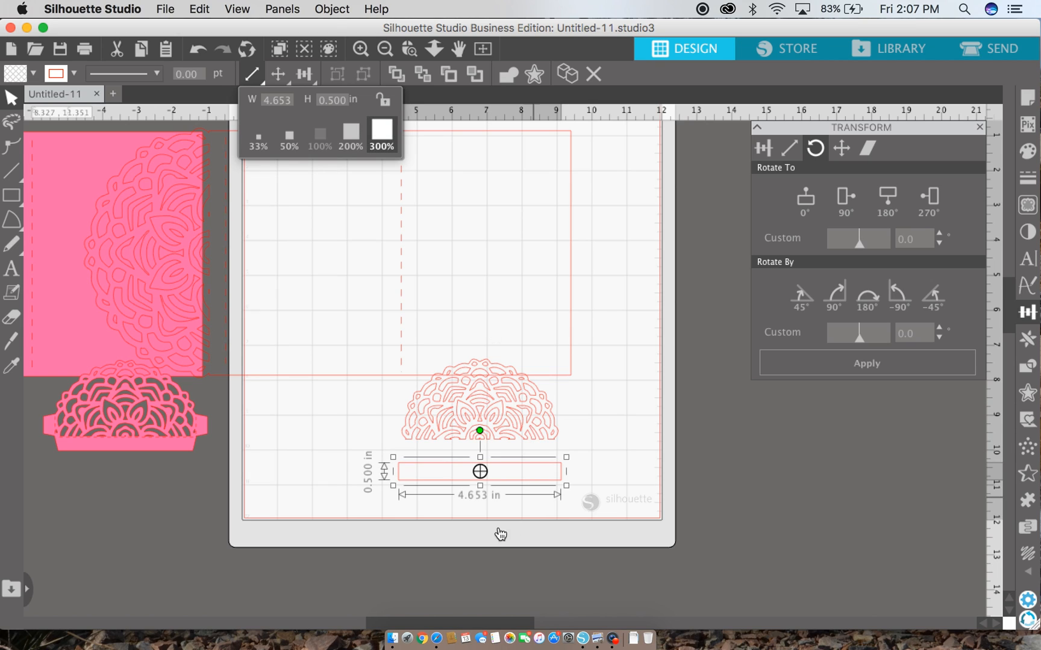
Move the thin rectangle up against the half-mandala's flat bottom edge.
left_click(431, 508)
left_click_drag(488, 489, 493, 466)
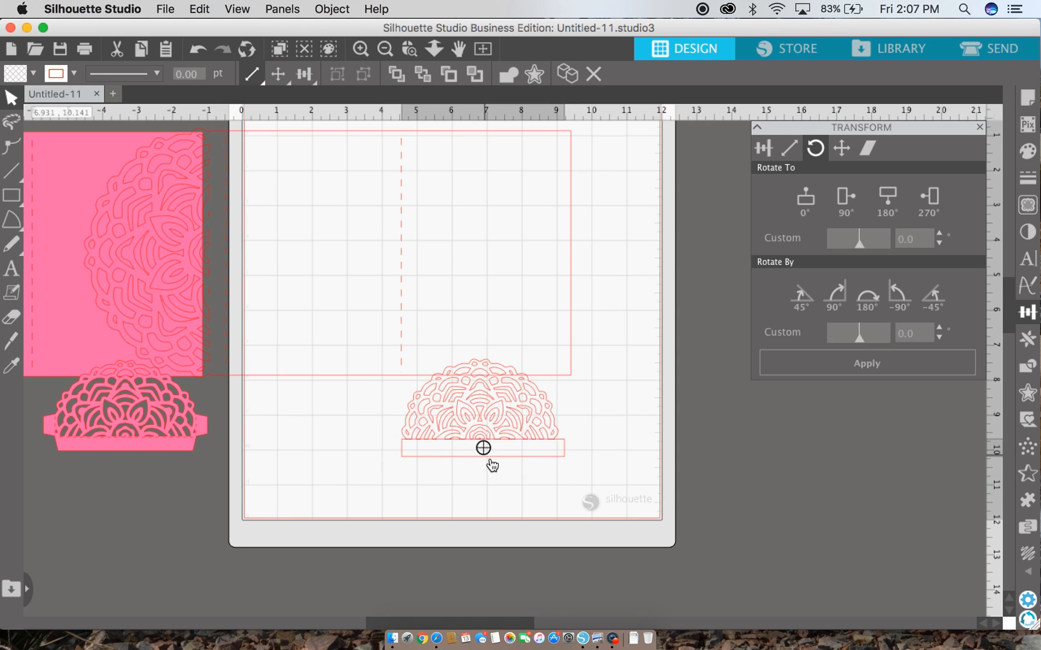
left_click(510, 457)
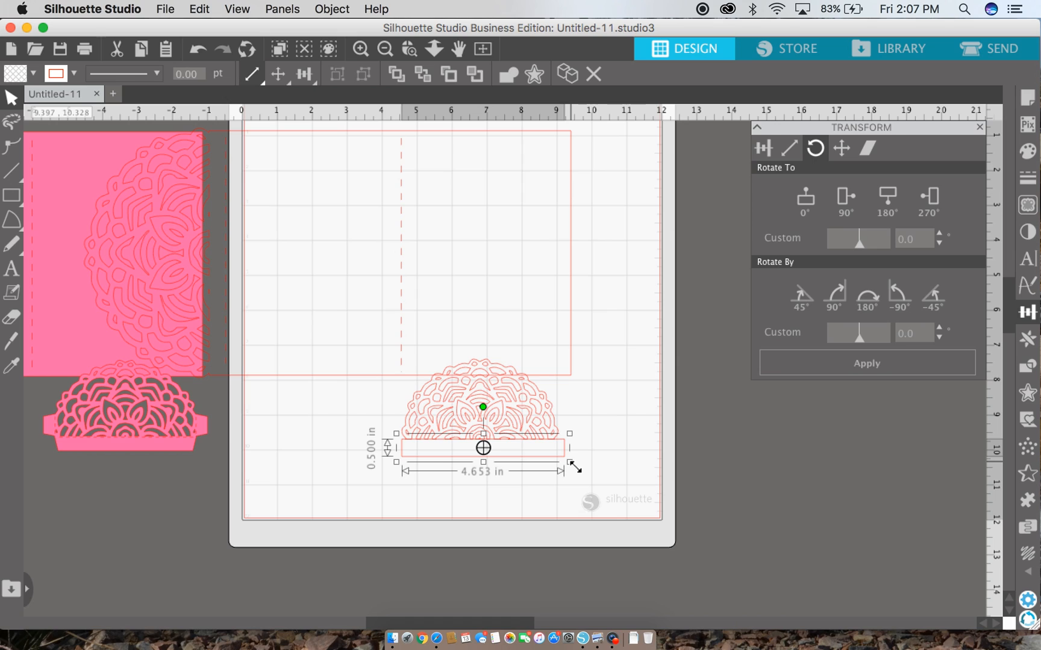
left_click_drag(431, 462, 433, 461)
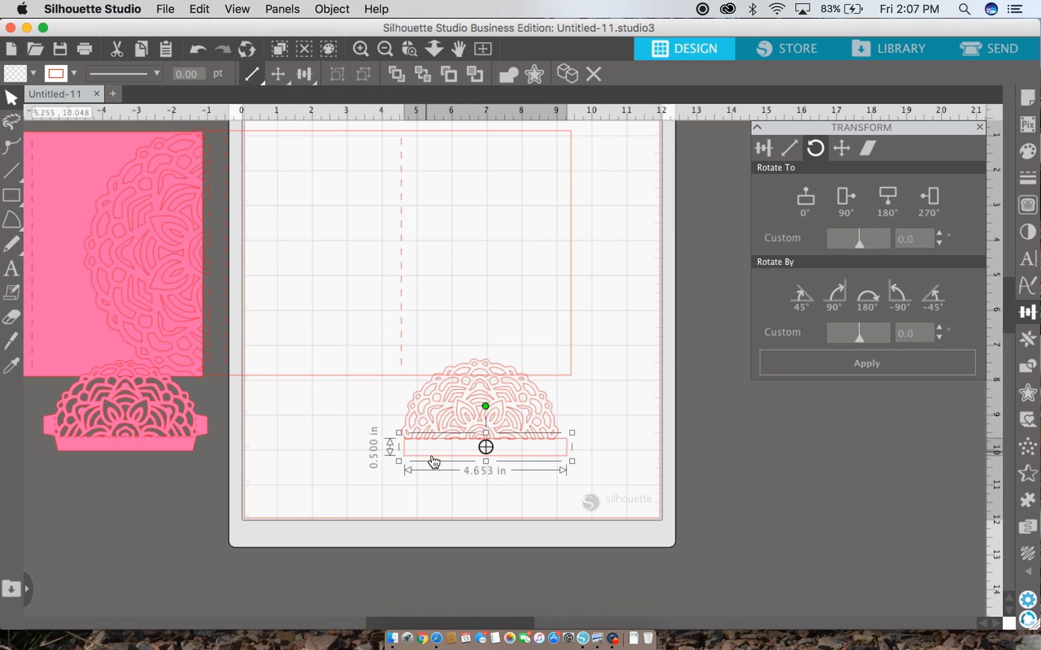
Set the rectangle's width to 4.469 in to match the half-mandala and shift it so both ends line up.
left_click(436, 404)
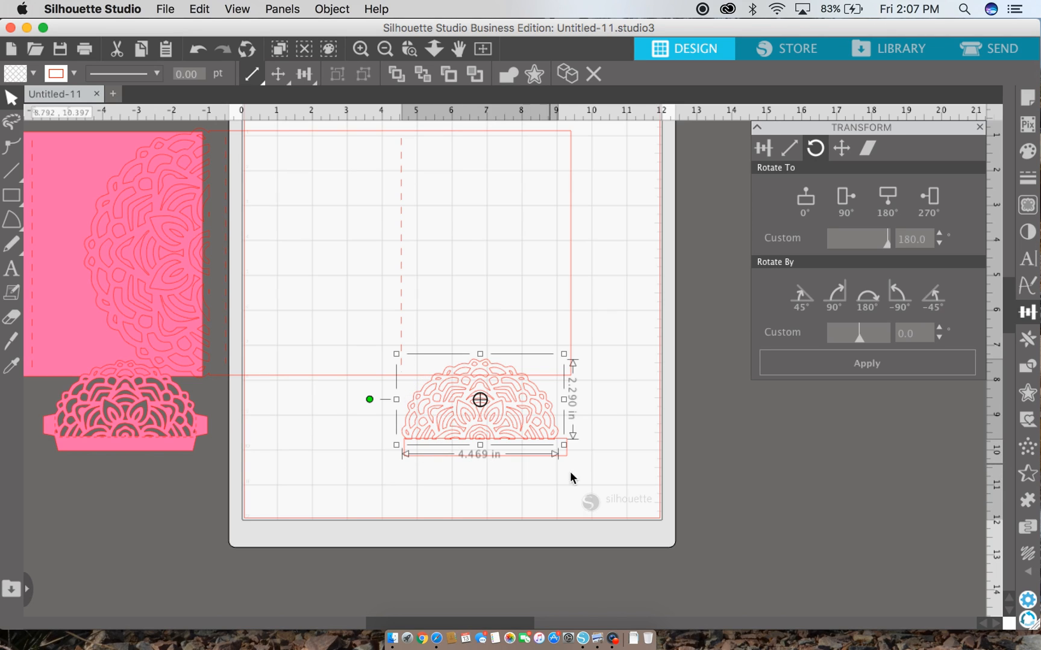
left_click(565, 453)
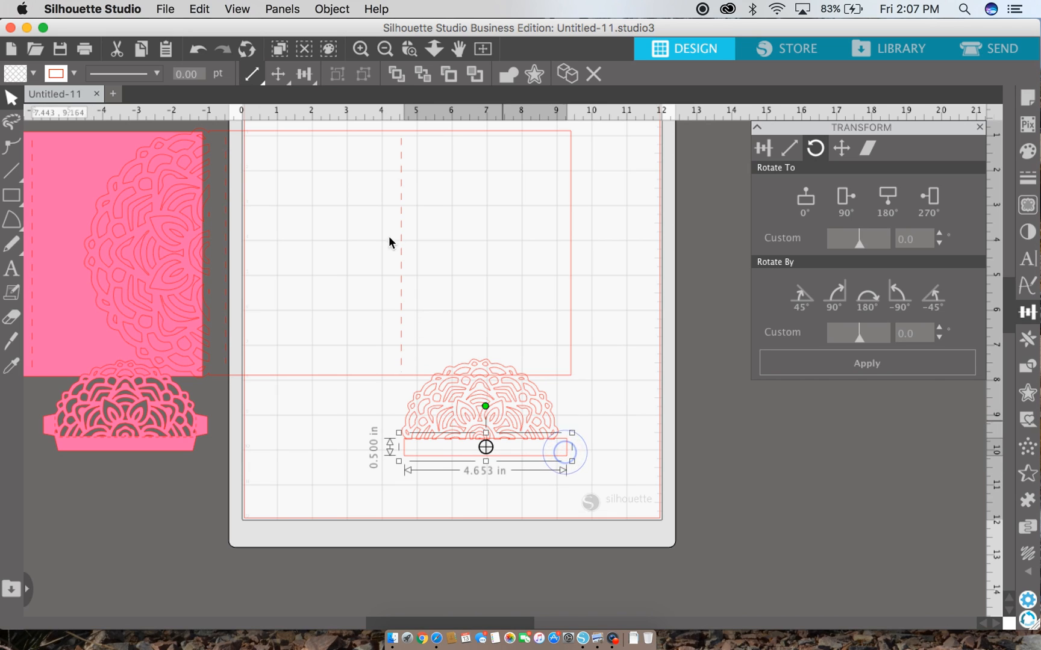
left_click(260, 84)
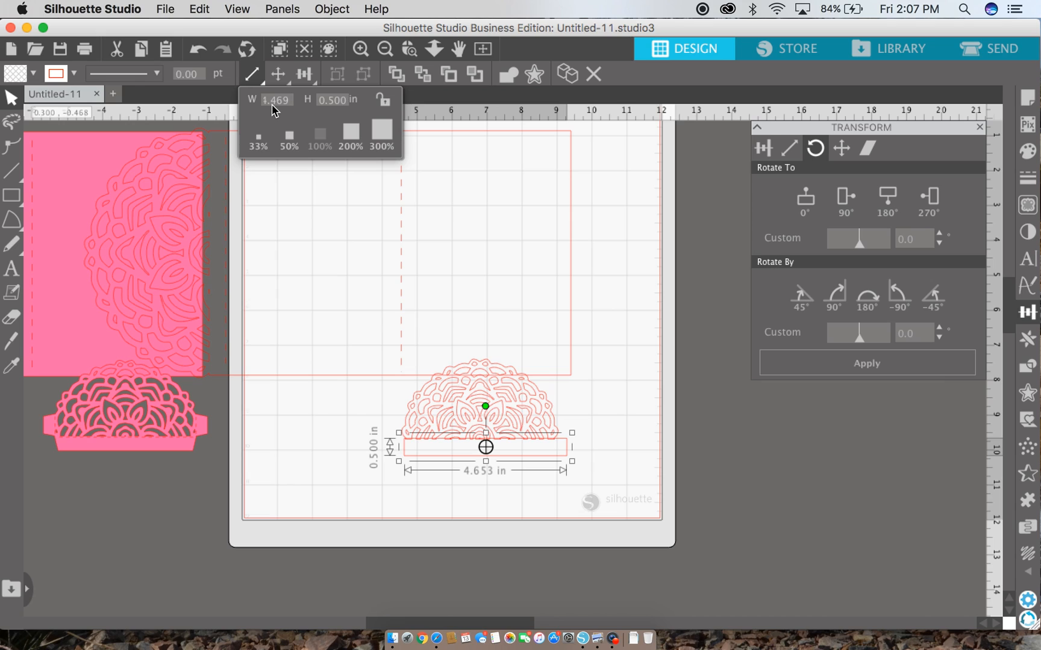
key("Return")
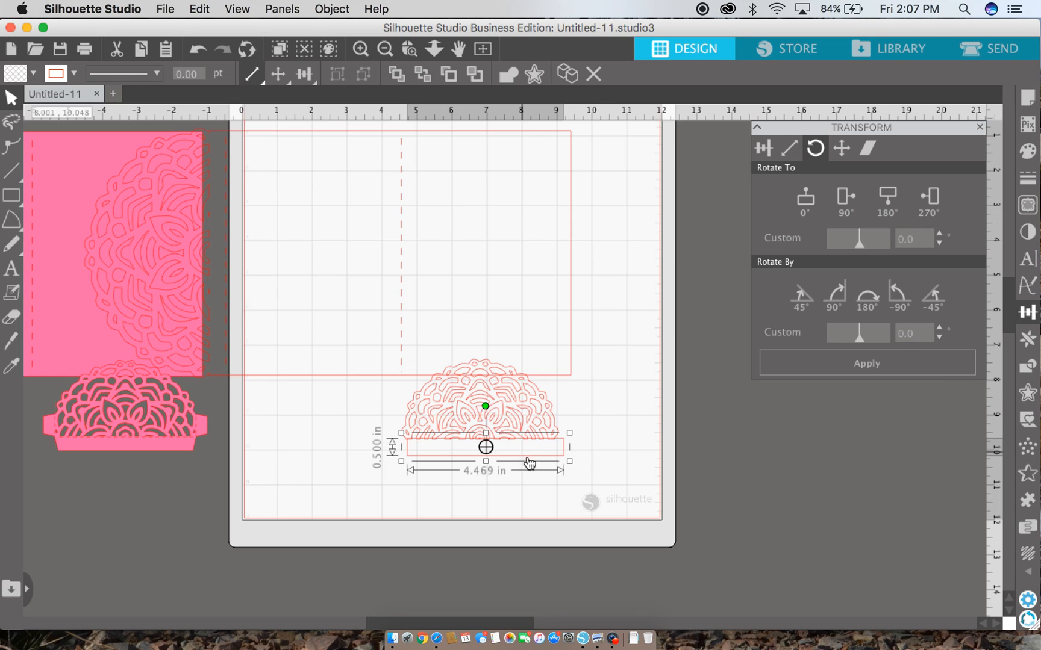
left_click_drag(527, 467, 521, 468)
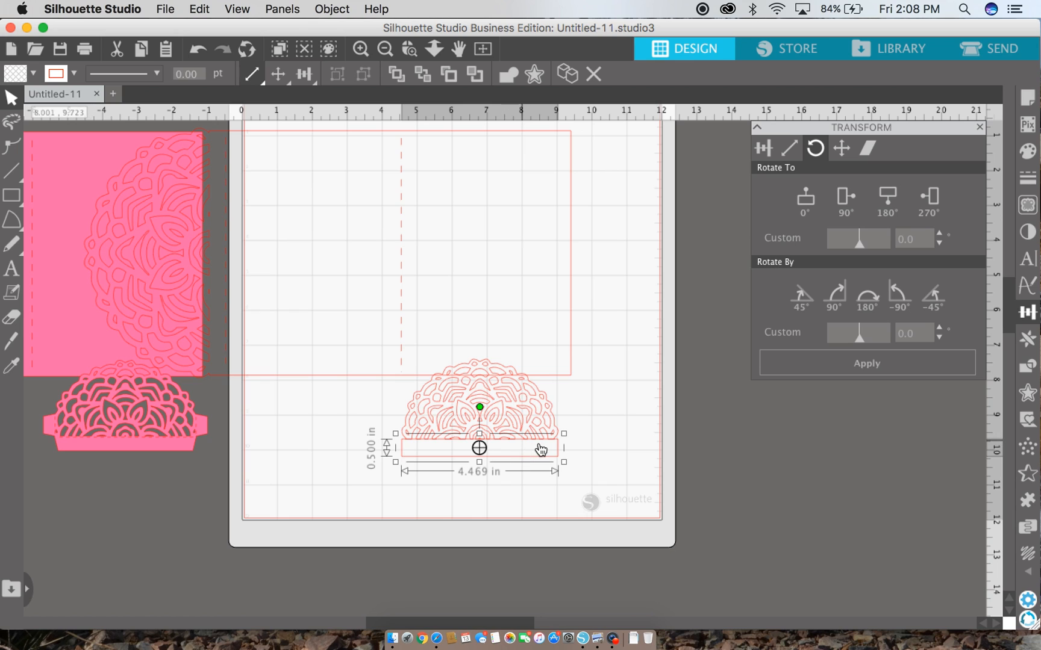
Align the half-mandala and rectangle on their horizontal centres, and nudge the rectangle up slightly to overlap the mandala's base.
left_click(360, 48)
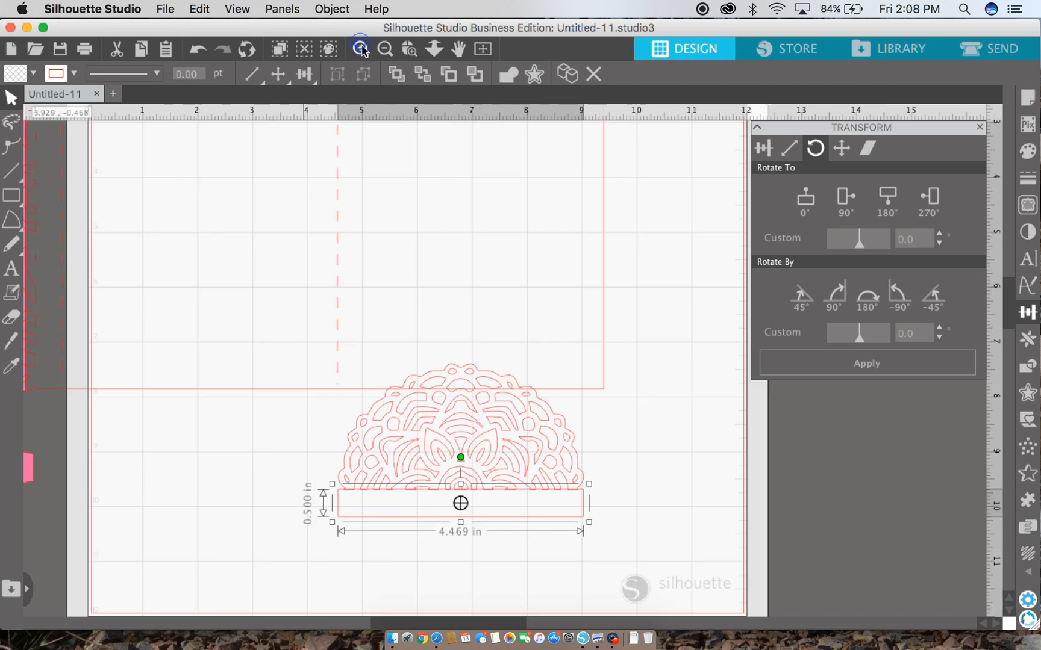
left_click(360, 48)
left_click(360, 48)
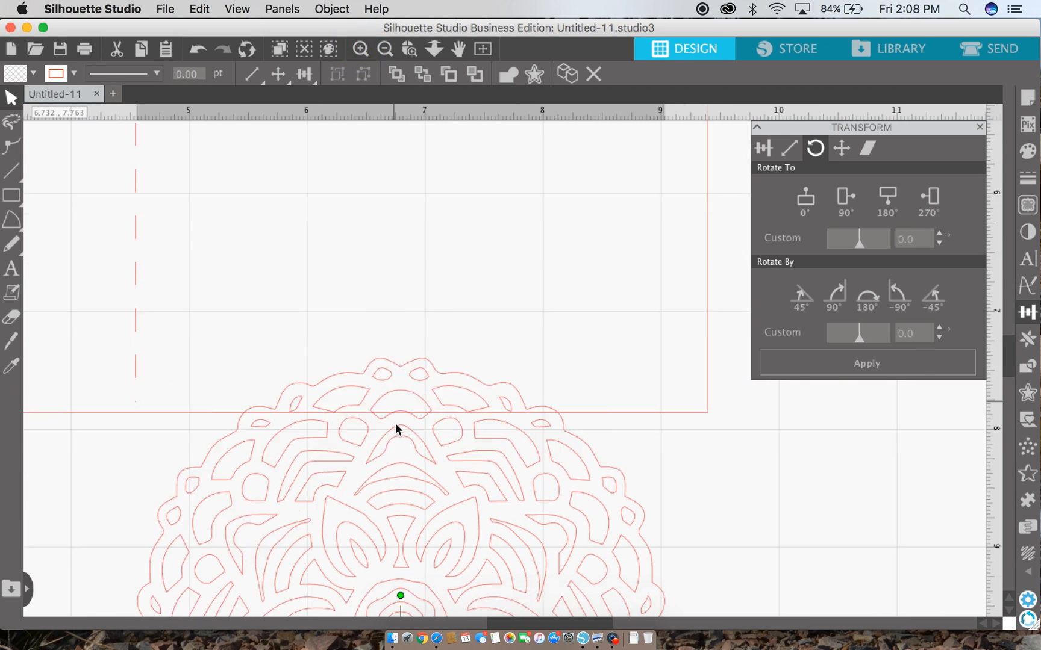
scroll(395, 427, "down", 5)
scroll(395, 429, "up", 1)
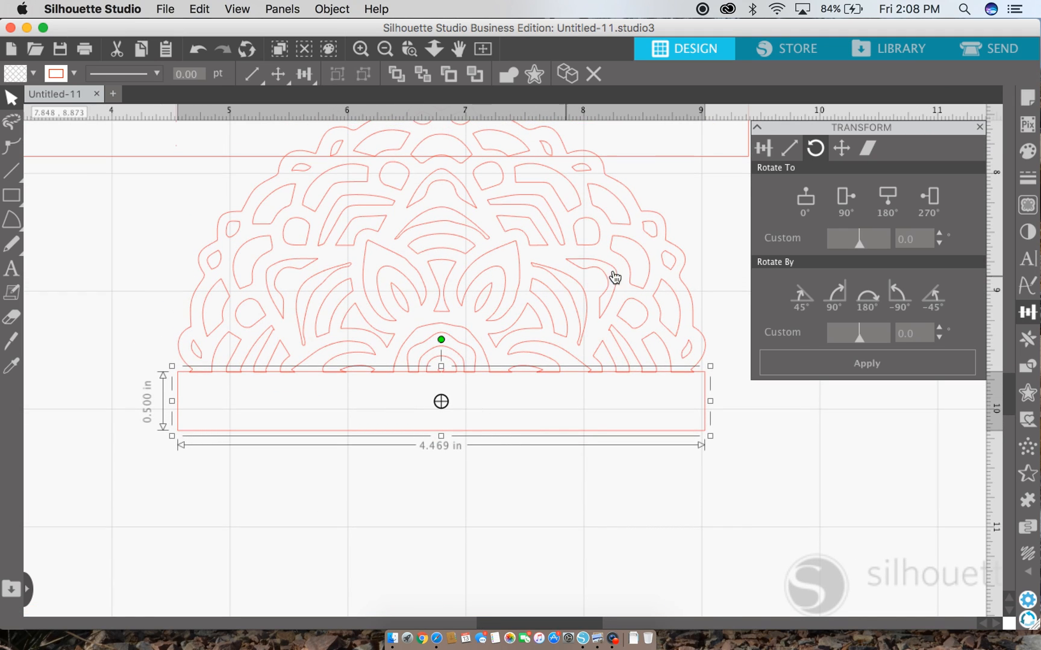
left_click(768, 153)
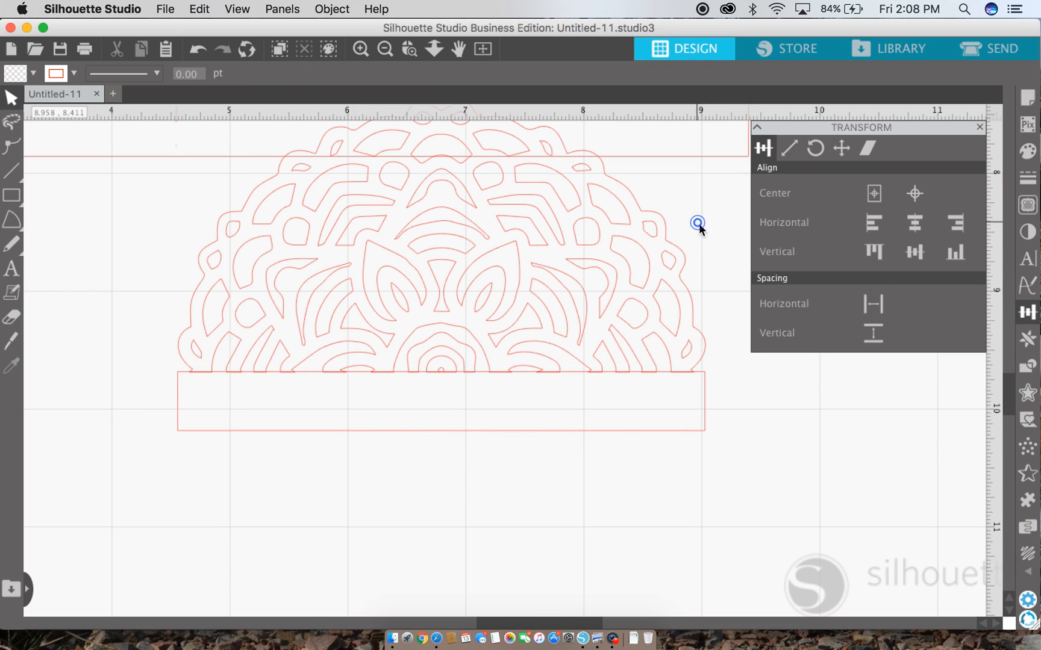
left_click_drag(699, 223, 639, 452)
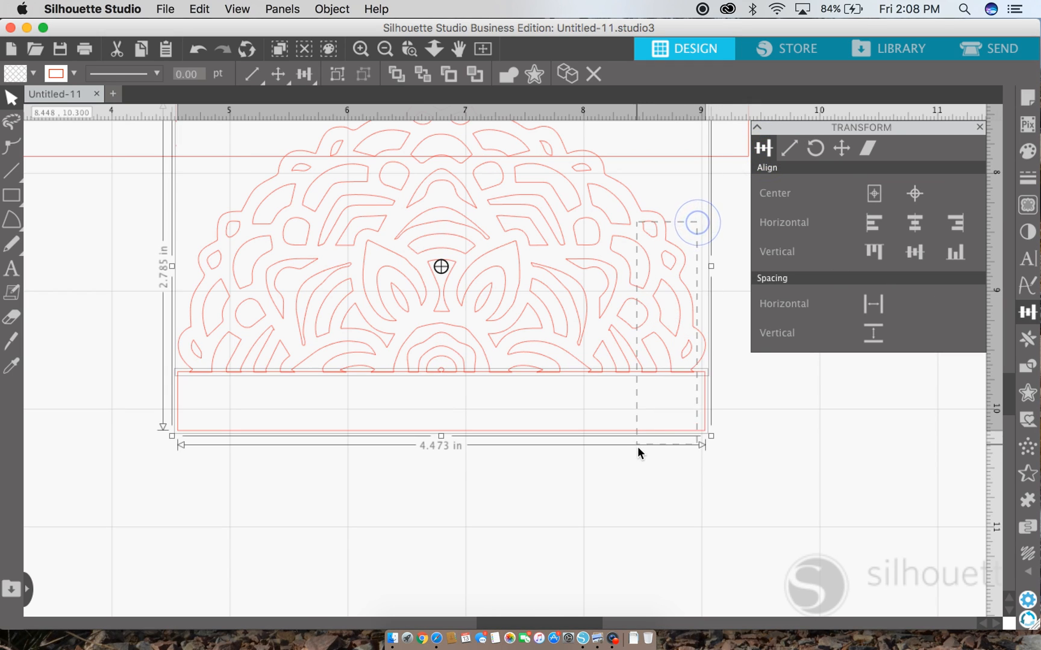
left_click(916, 232)
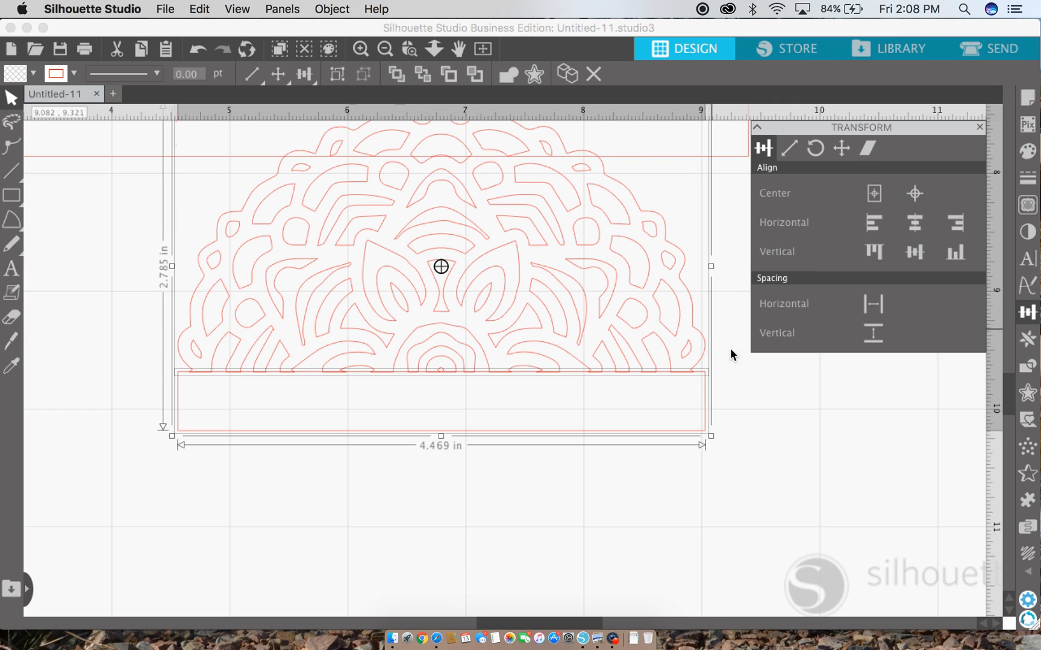
left_click(753, 404)
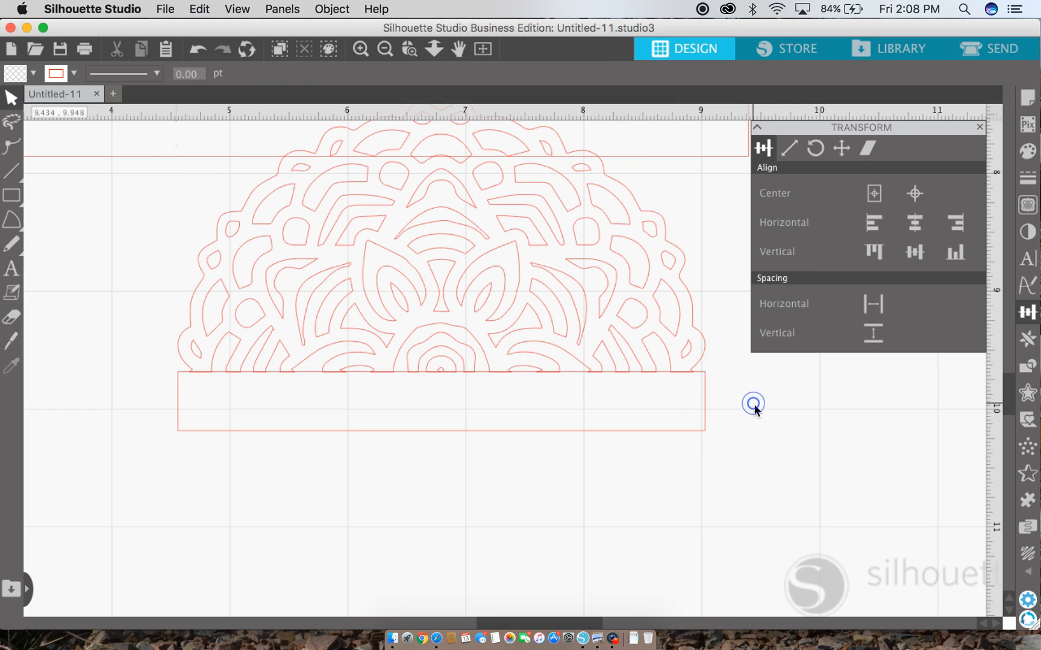
left_click(541, 430)
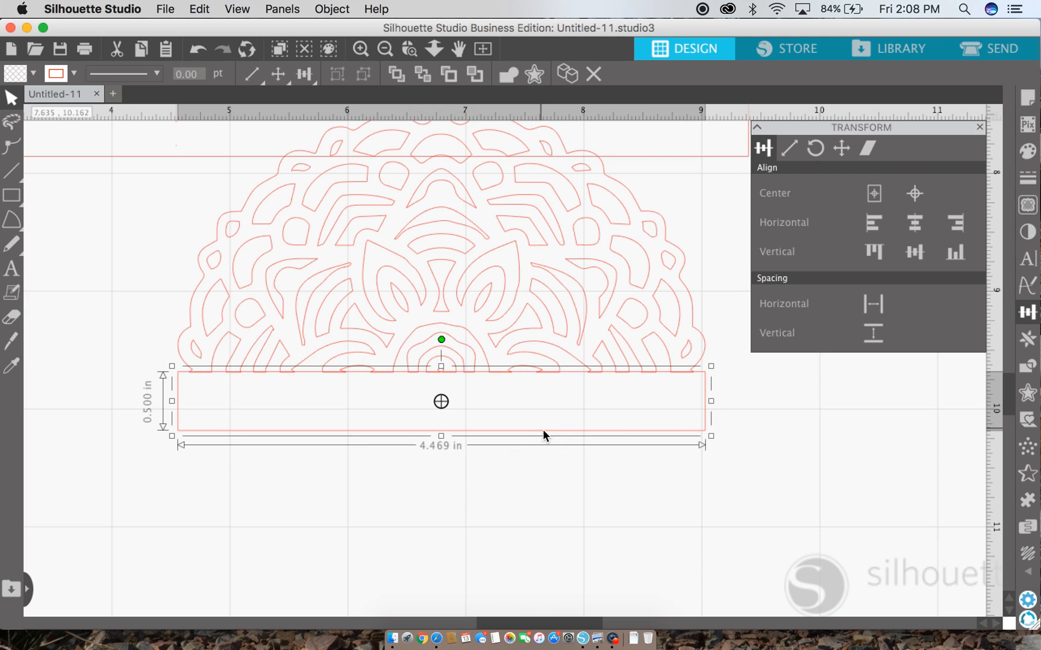
key("Up")
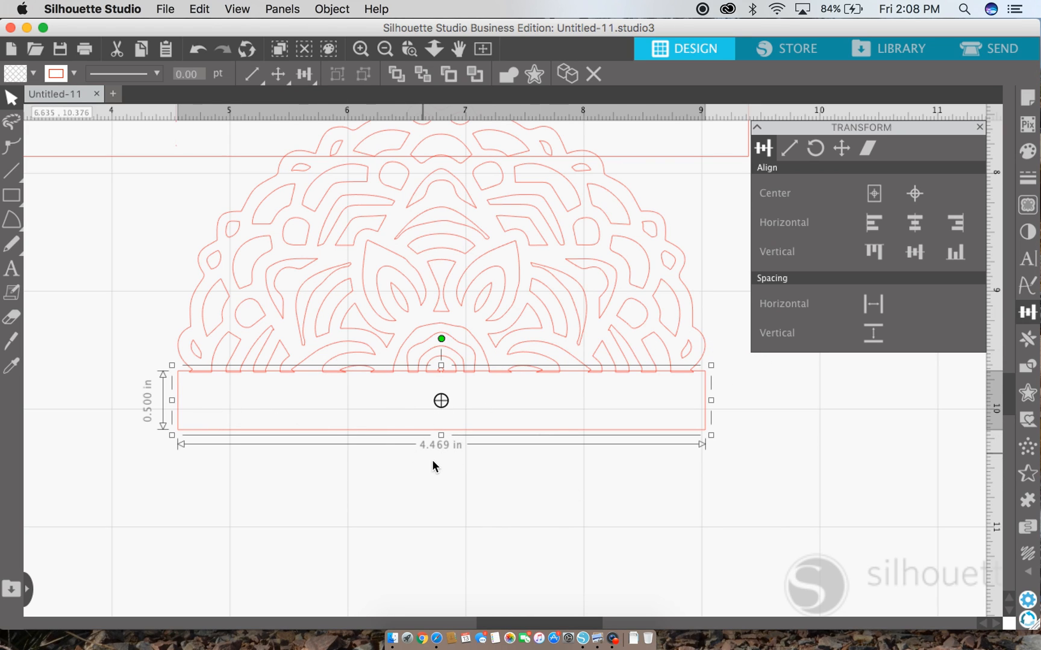
Taper the rectangle into a glue tab by moving its two bottom corner points inward by the same small amount.
double_click(216, 431)
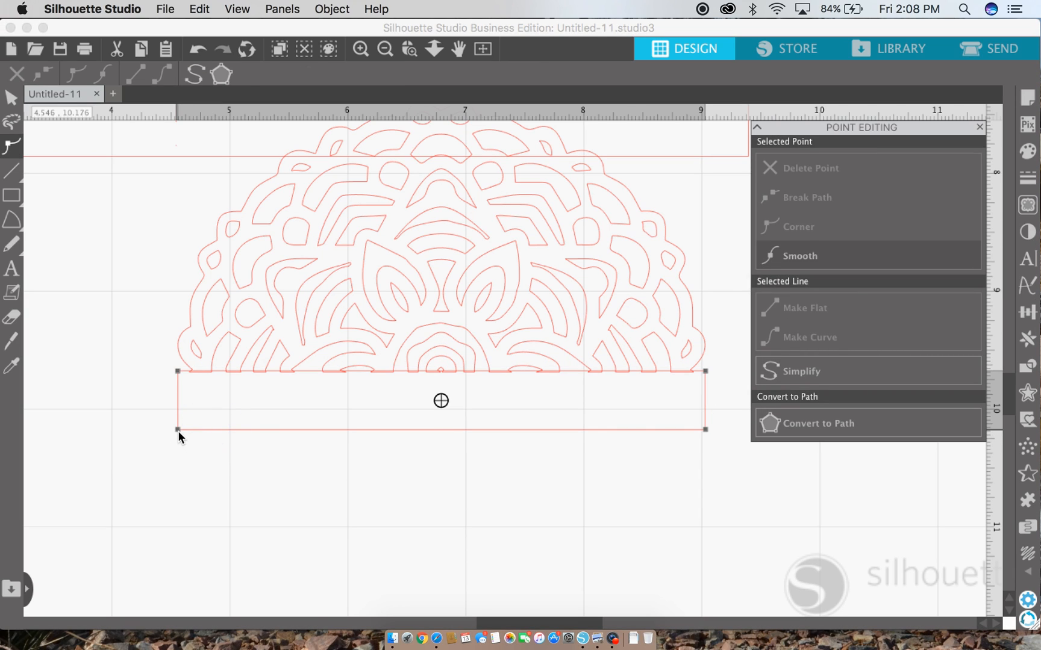
left_click(178, 430)
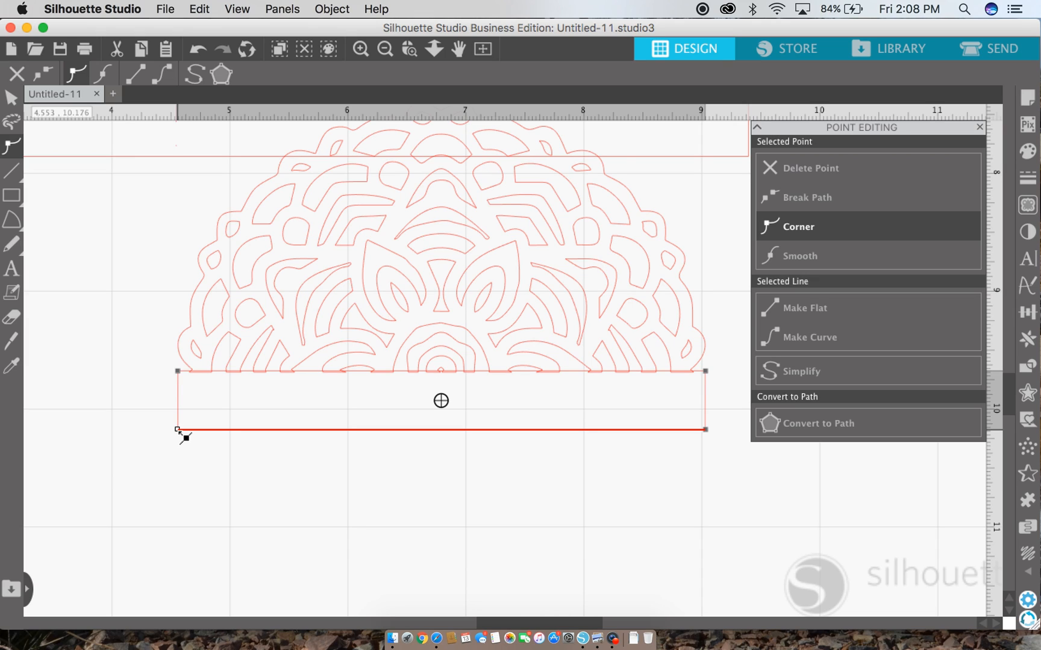
left_click_drag(177, 430, 190, 430)
left_click(705, 429)
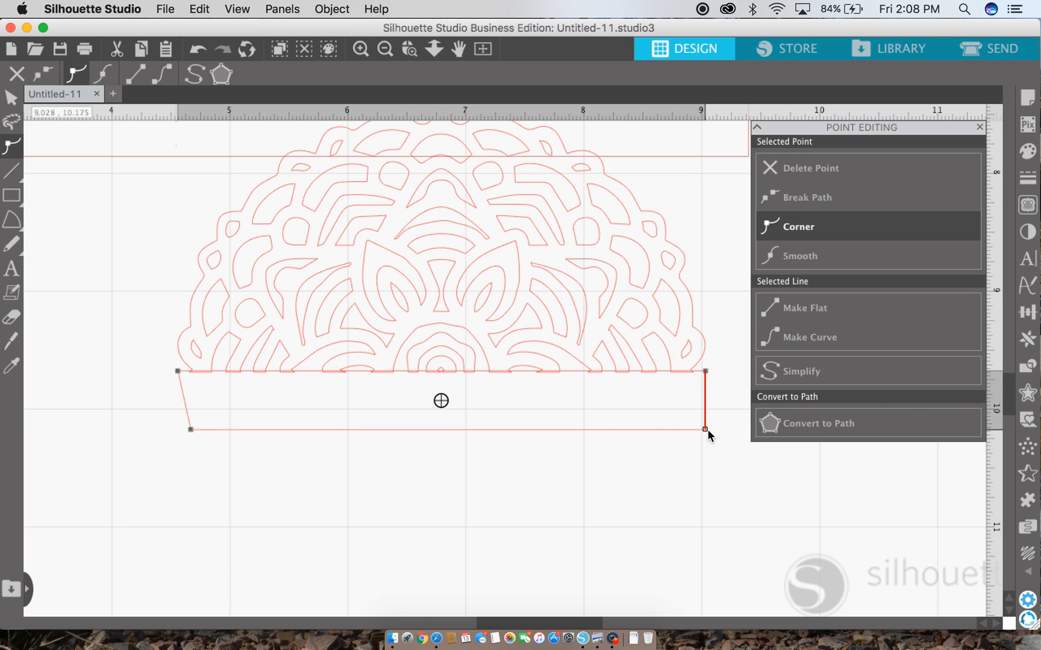
key("Left")
key("Left")
left_click(635, 501)
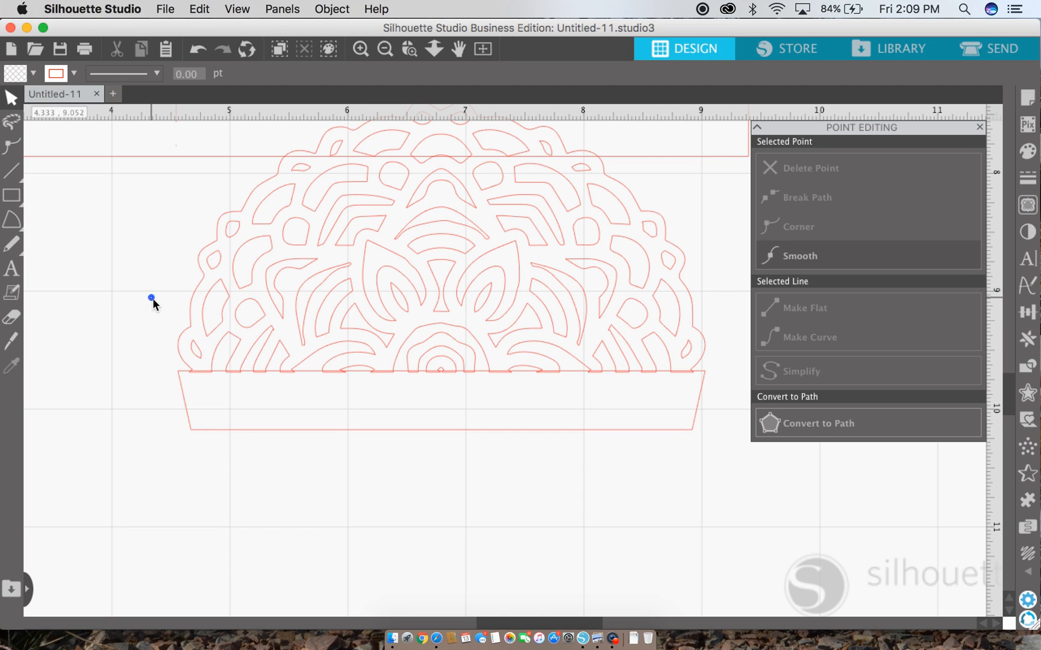
Weld the half-mandala and the tapered bottom tab into one shape.
left_click_drag(151, 298, 493, 434)
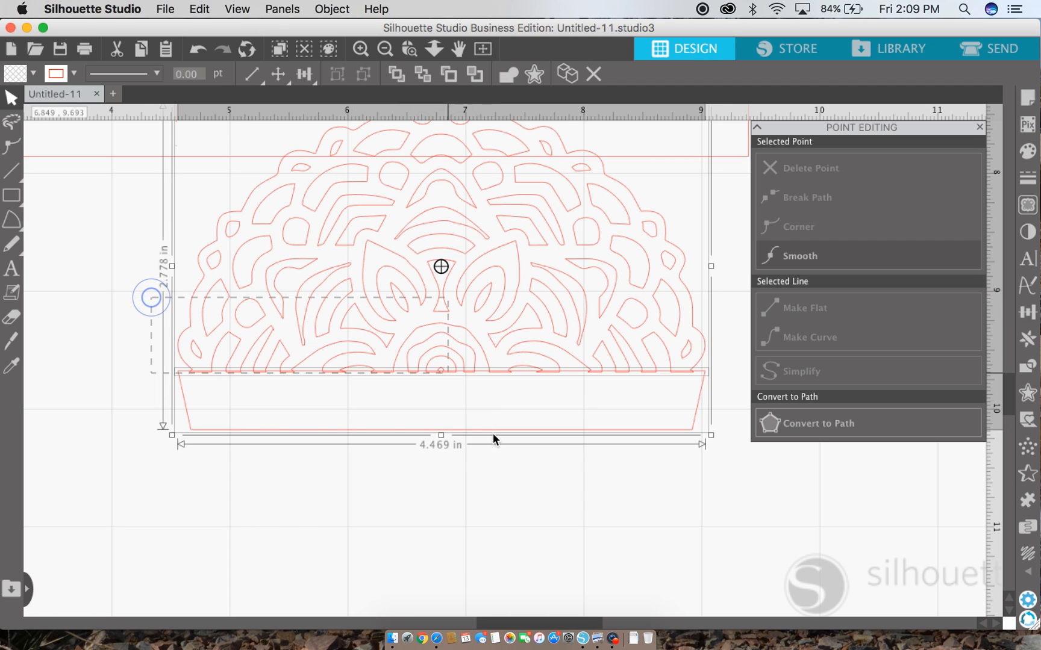
right_click(550, 365)
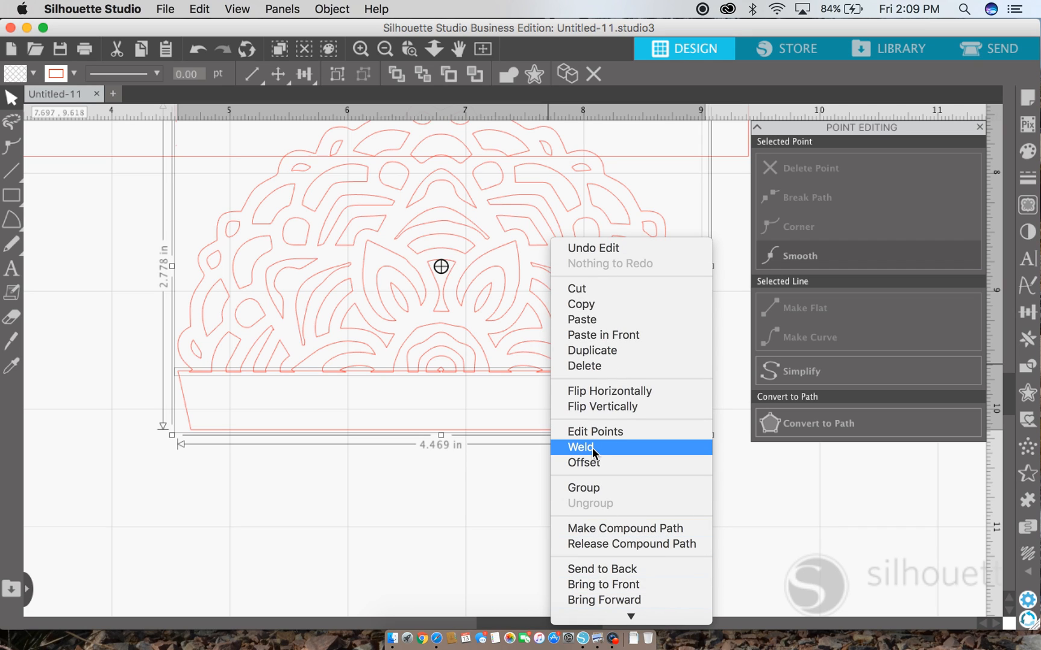
left_click(592, 447)
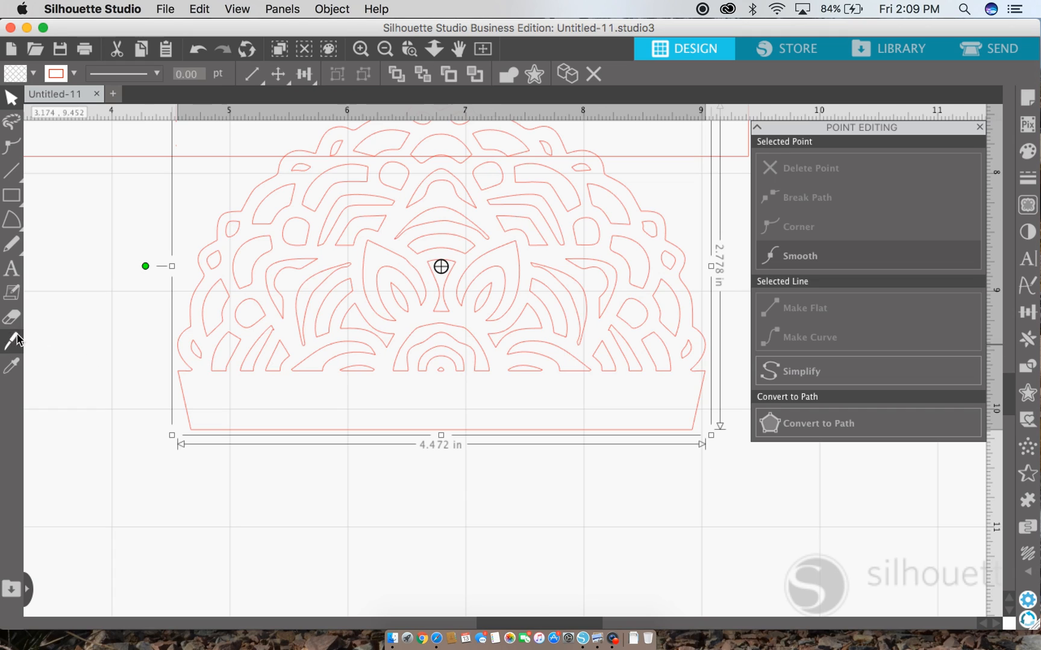
Draw a small upright rectangle about 0.33 in wide and 0.73 in tall overlapping the half-mandala's lower left edge.
left_click(36, 196)
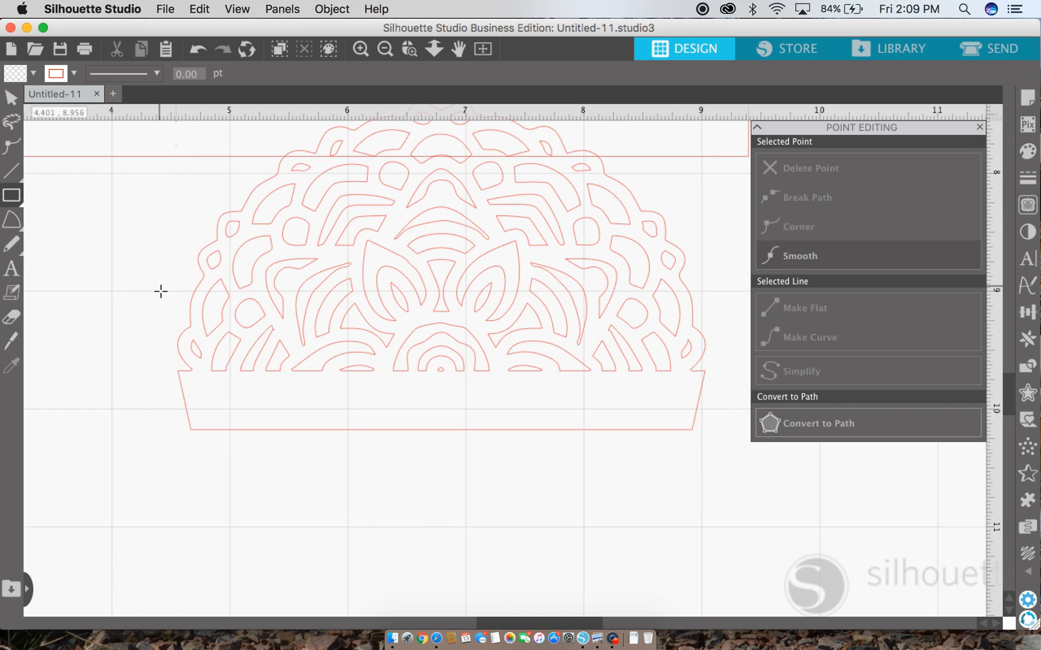
left_click_drag(155, 285, 199, 377)
left_click(11, 99)
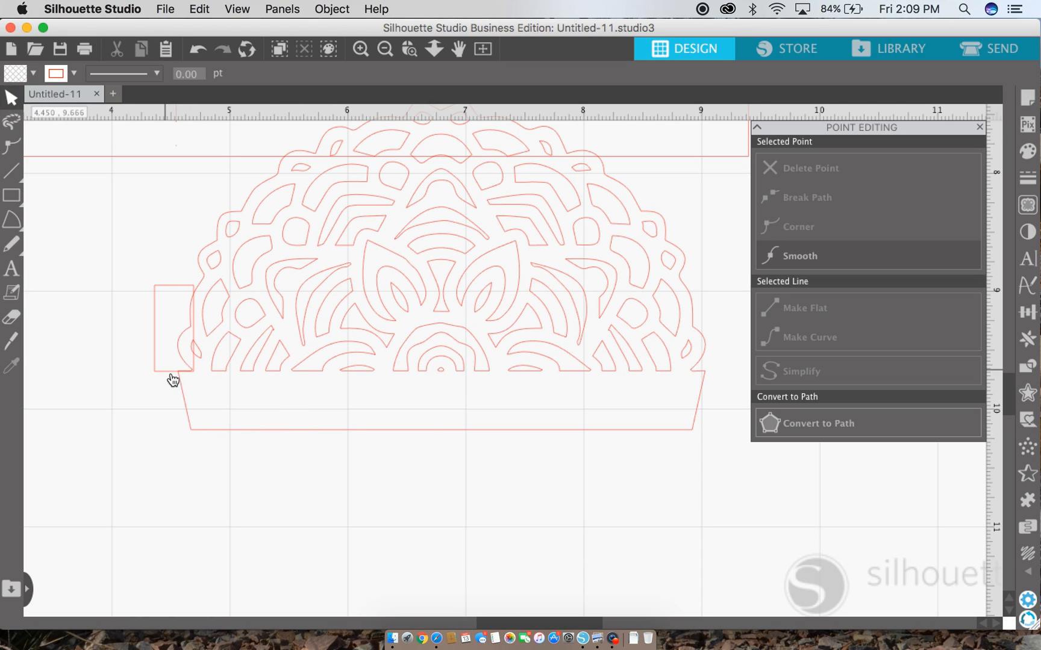
left_click(11, 99)
left_click(163, 371)
left_click_drag(165, 375, 168, 378)
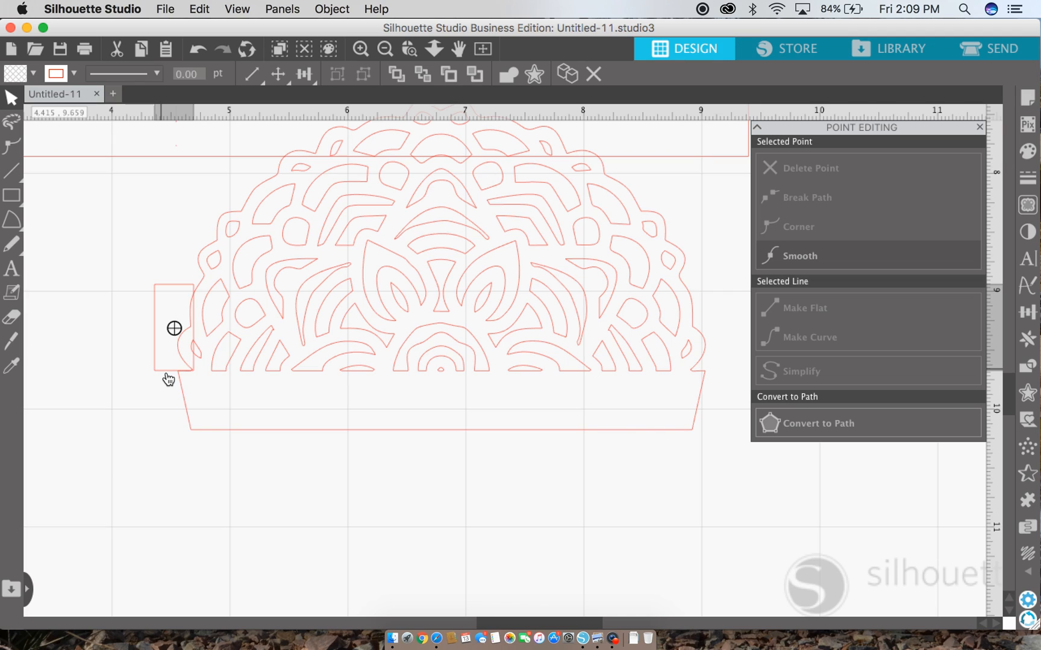
left_click(163, 372)
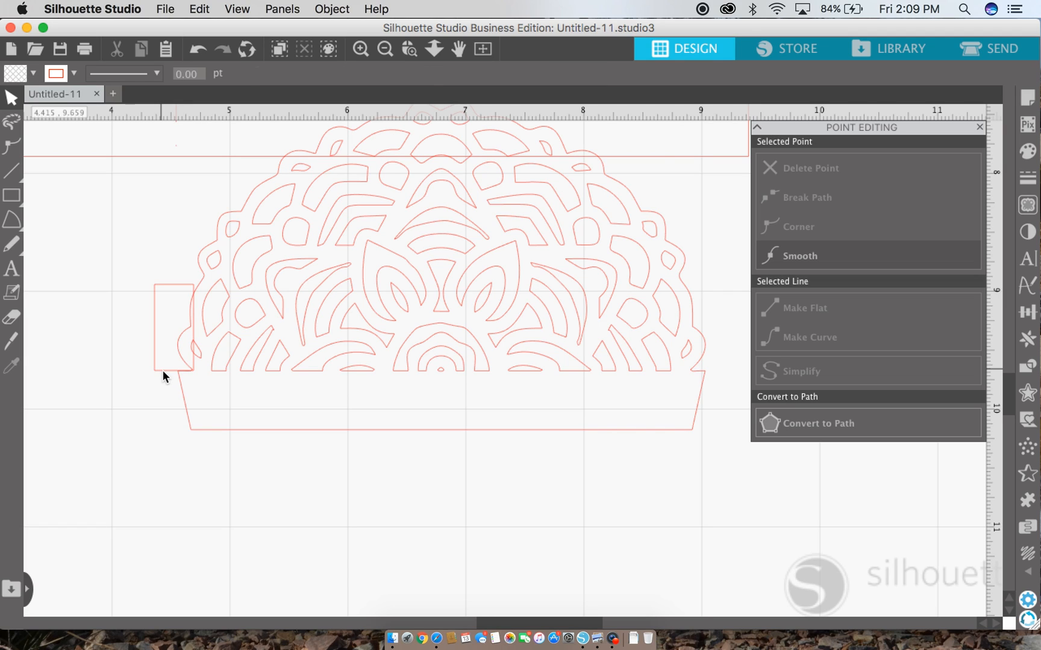
left_click(163, 371)
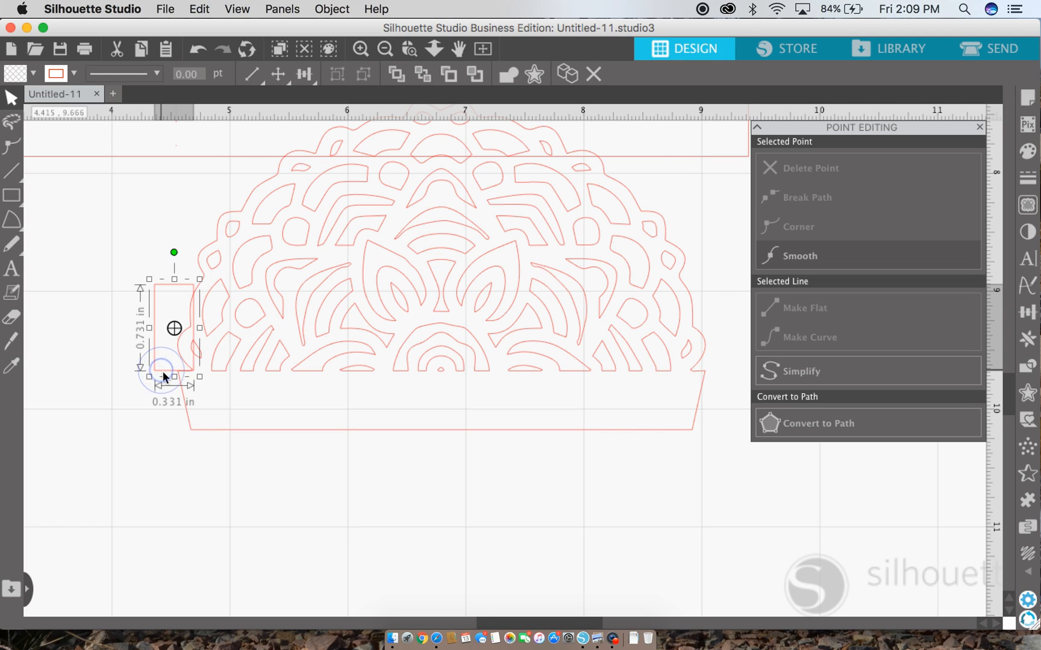
Shorten the small rectangle to about 0.565 in tall and reposition it over the half-mandala's lower left edge.
left_click_drag(163, 371, 155, 371)
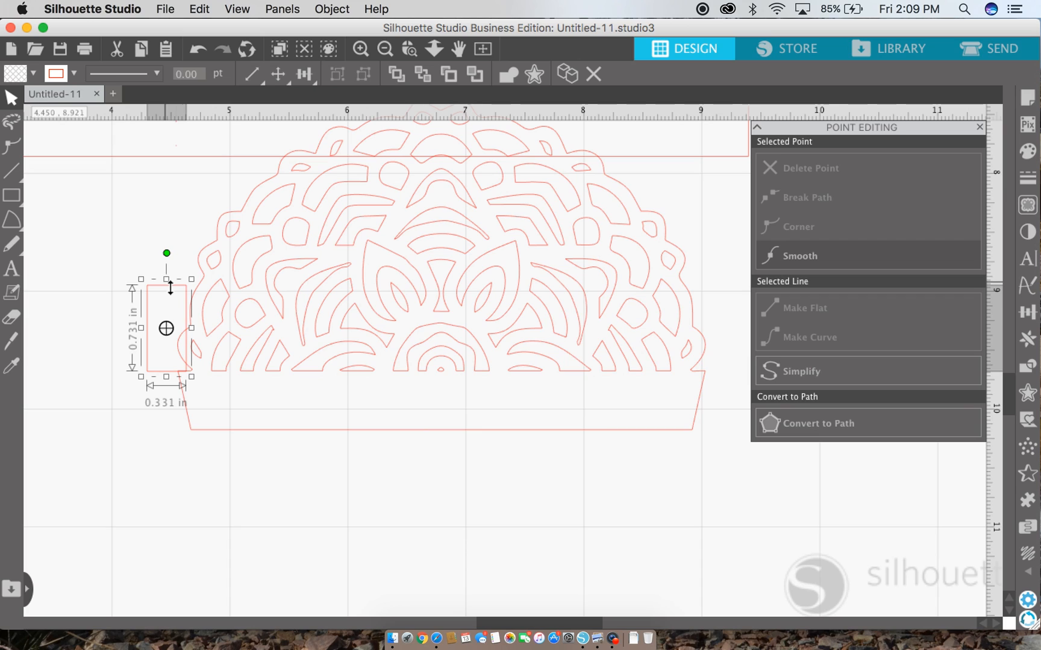
left_click_drag(170, 287, 171, 307)
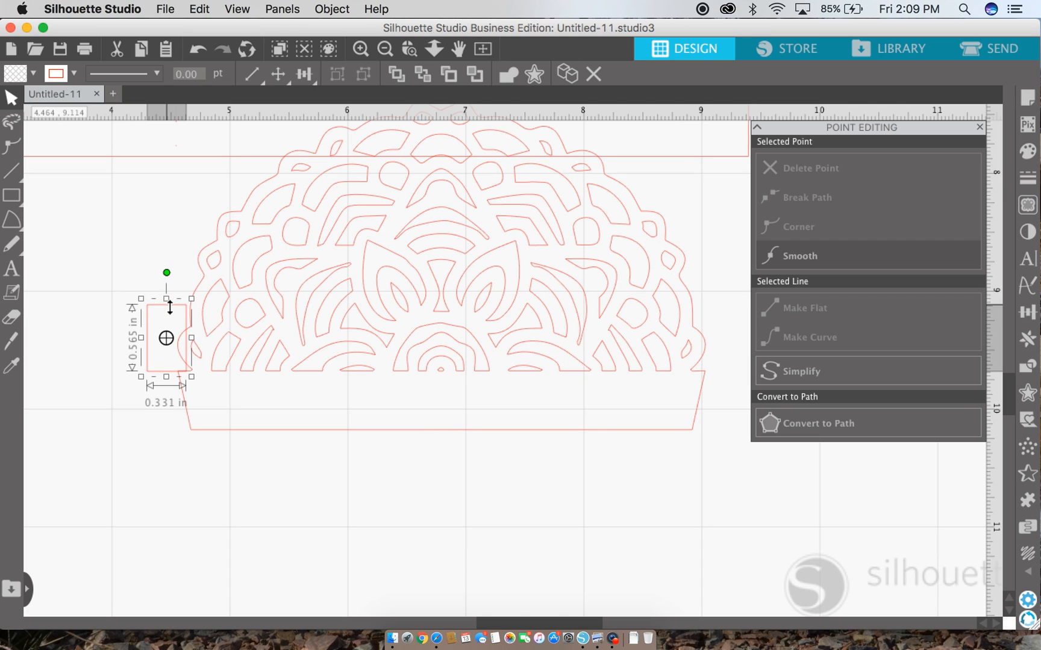
left_click_drag(160, 368, 173, 376)
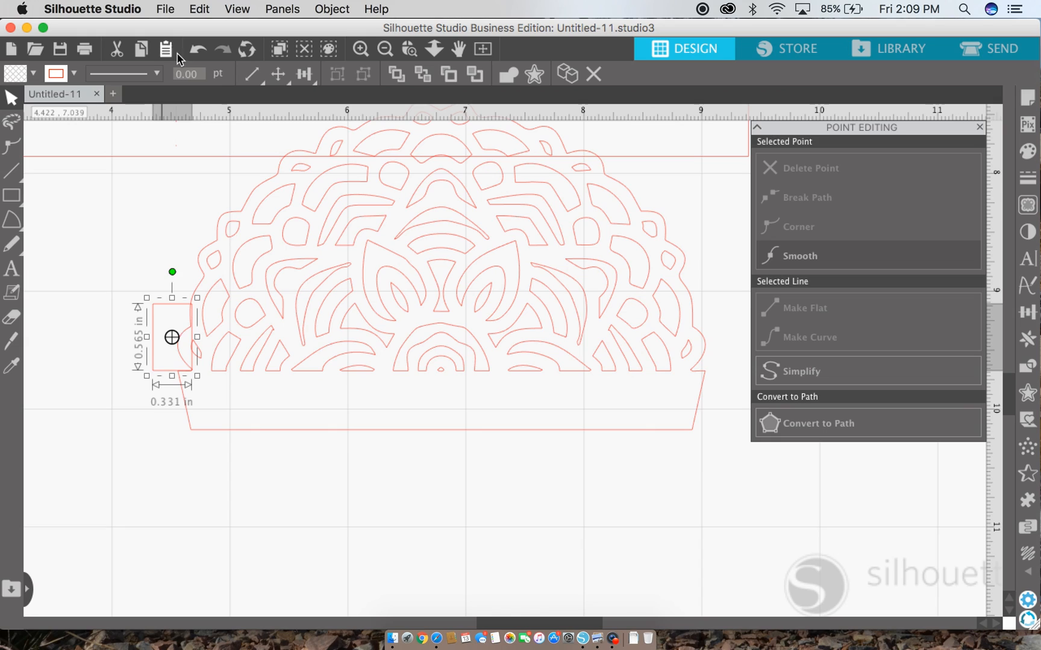
Set the small rectangle's width to 0.5 in and shift it left so it only slightly overlaps the half-mandala.
mouse_move(253, 78)
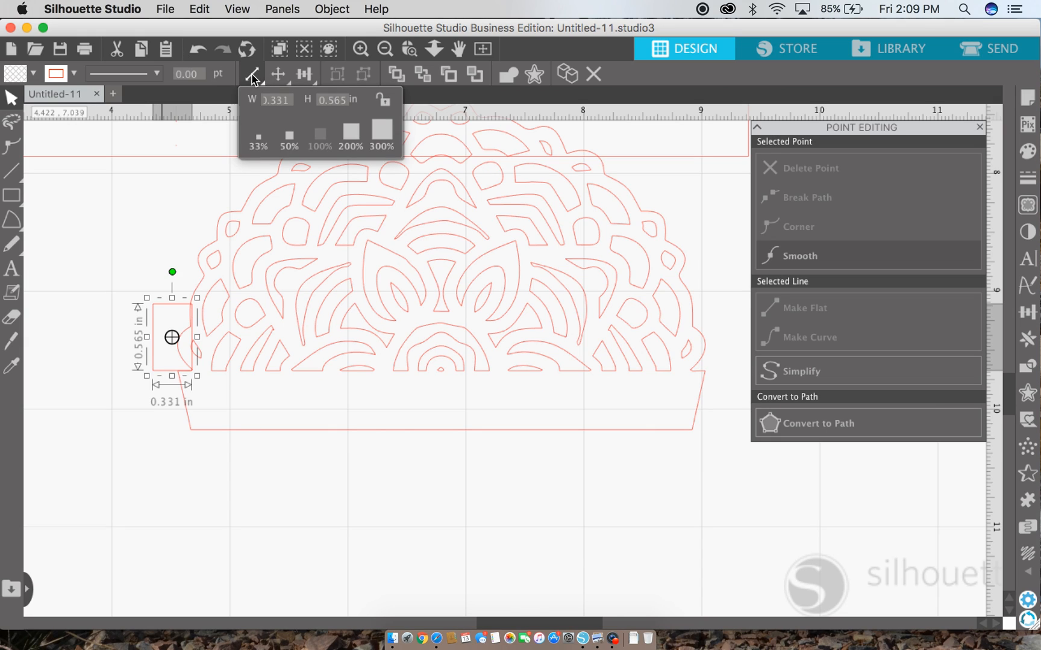
left_click(291, 104)
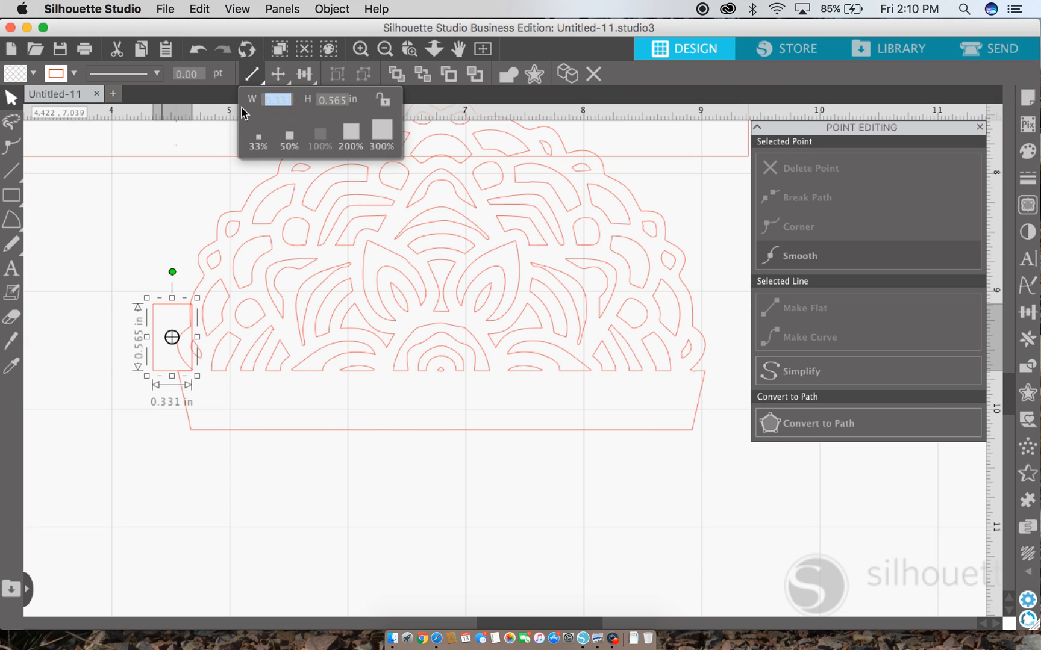
type(".5")
key("Return")
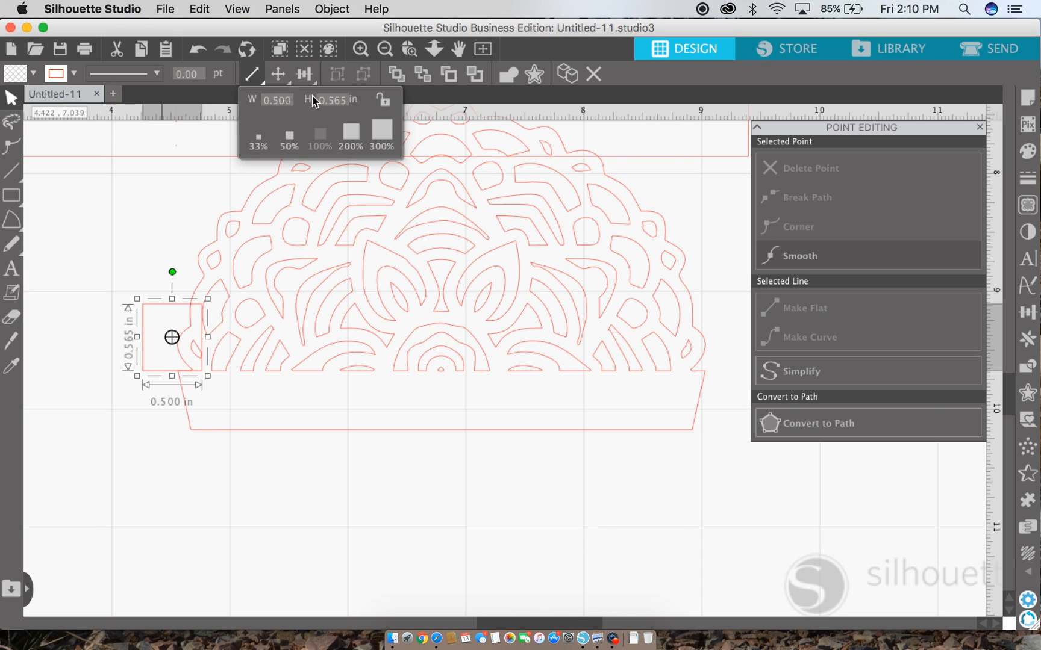
left_click(164, 371)
left_click_drag(170, 376, 161, 382)
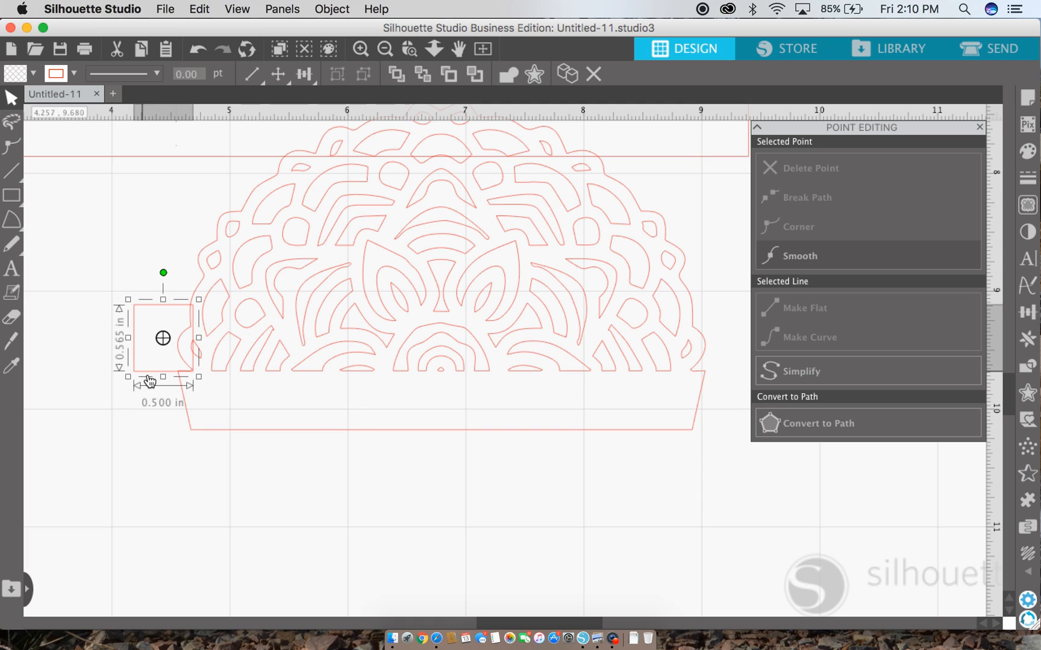
Taper the small rectangle into a side glue tab by moving its two outer corner points inward by equal amounts.
double_click(143, 371)
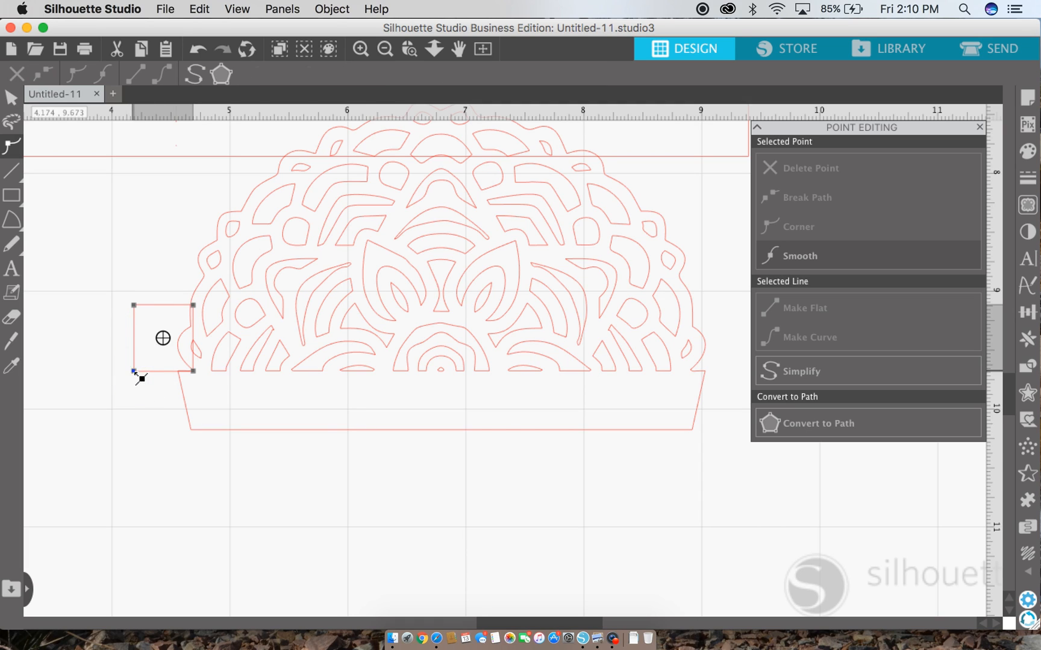
left_click(134, 373)
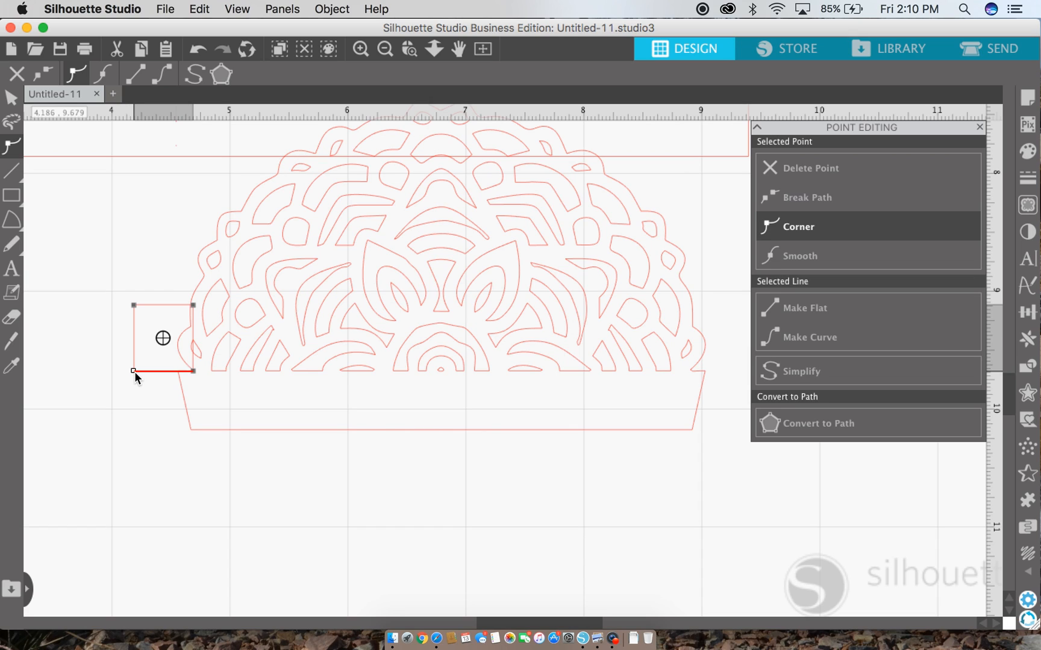
key("Up")
left_click(135, 304)
left_click_drag(134, 304, 134, 311)
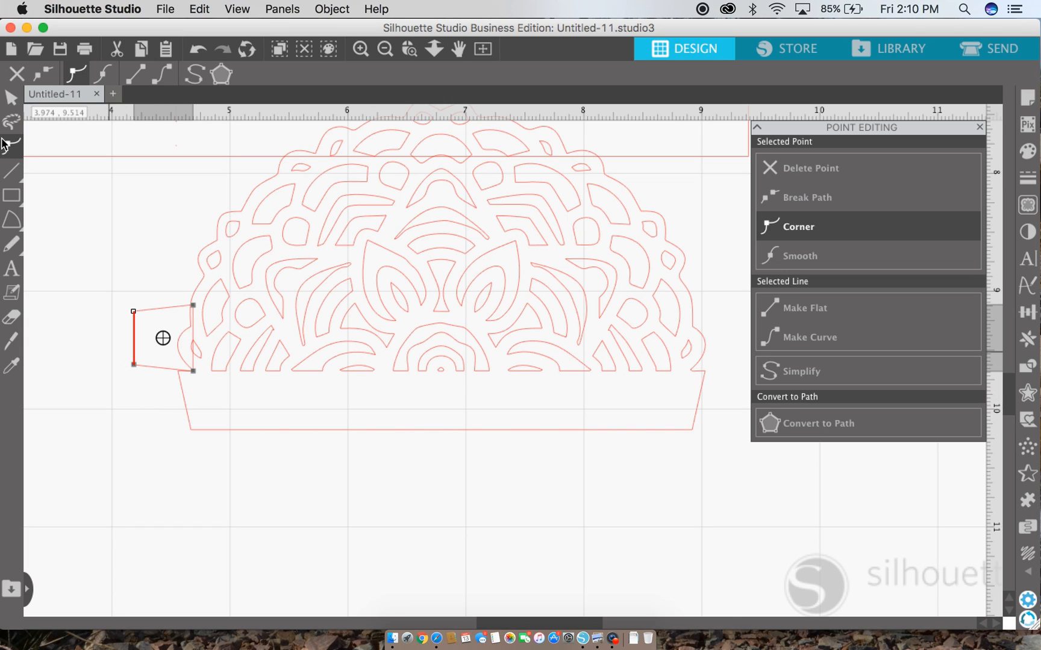
left_click(12, 100)
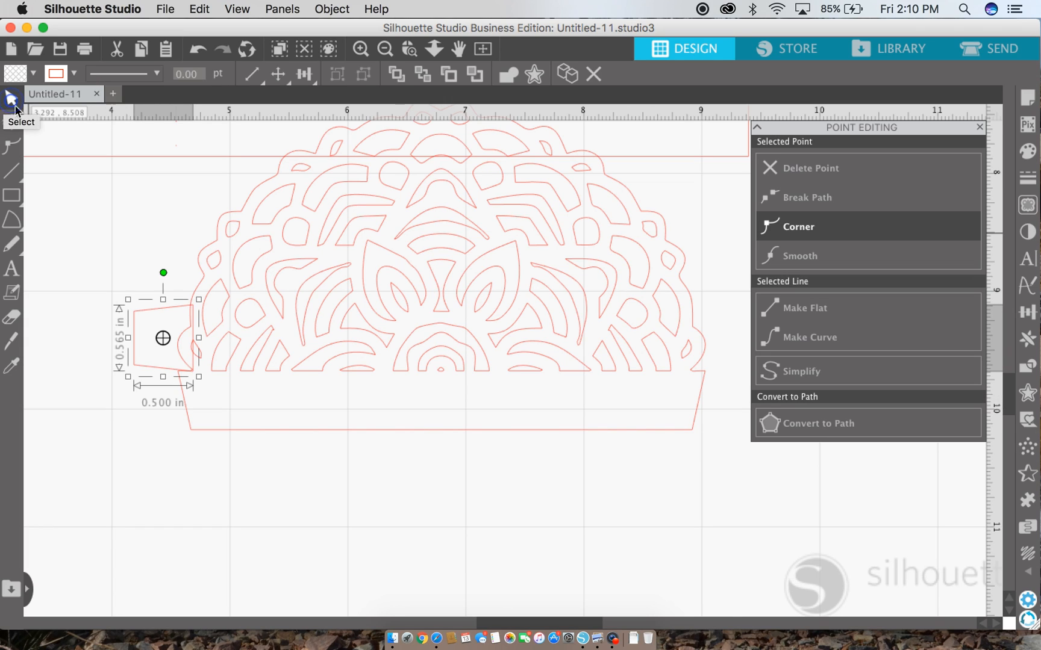
Duplicate the side tab, flip the copy horizontally, and place it over the half-mandala's lower right edge.
right_click(154, 369)
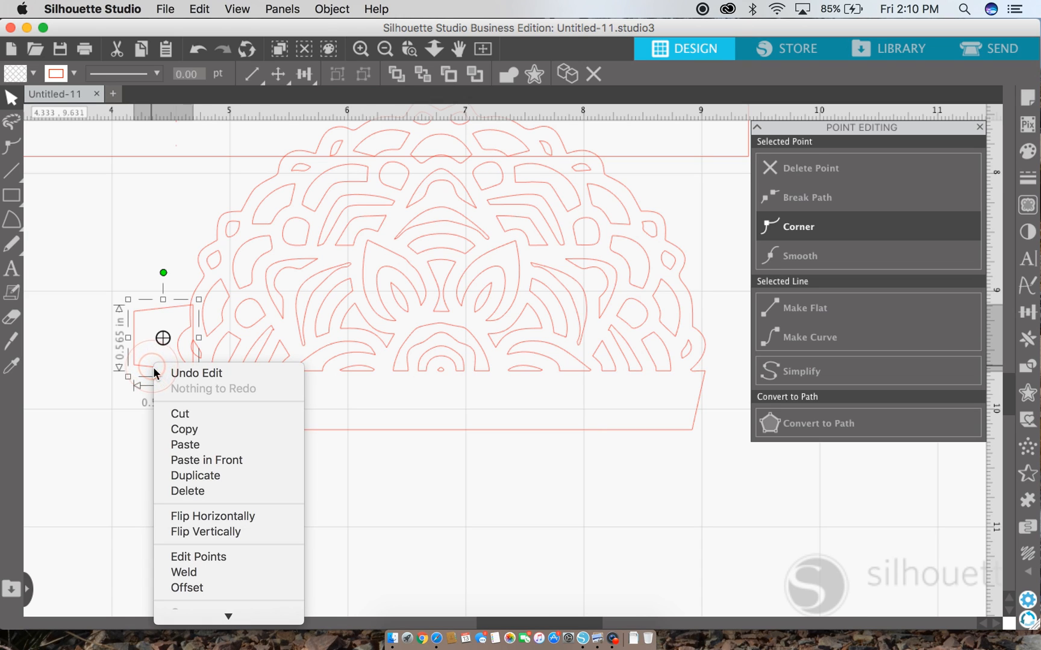
left_click(190, 476)
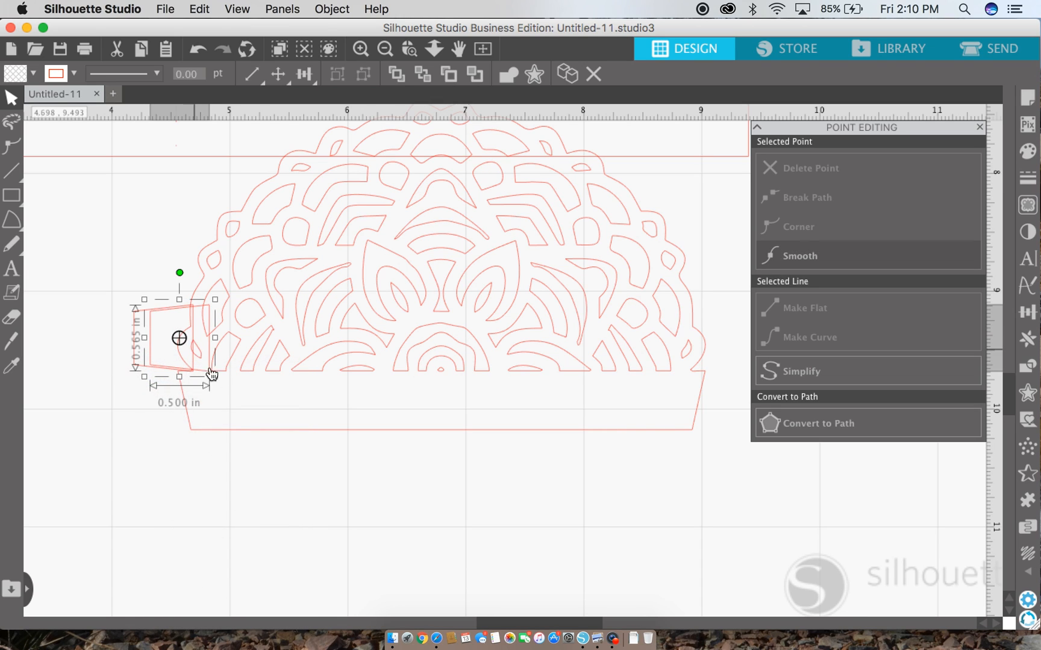
left_click_drag(210, 380, 718, 382)
right_click(713, 373)
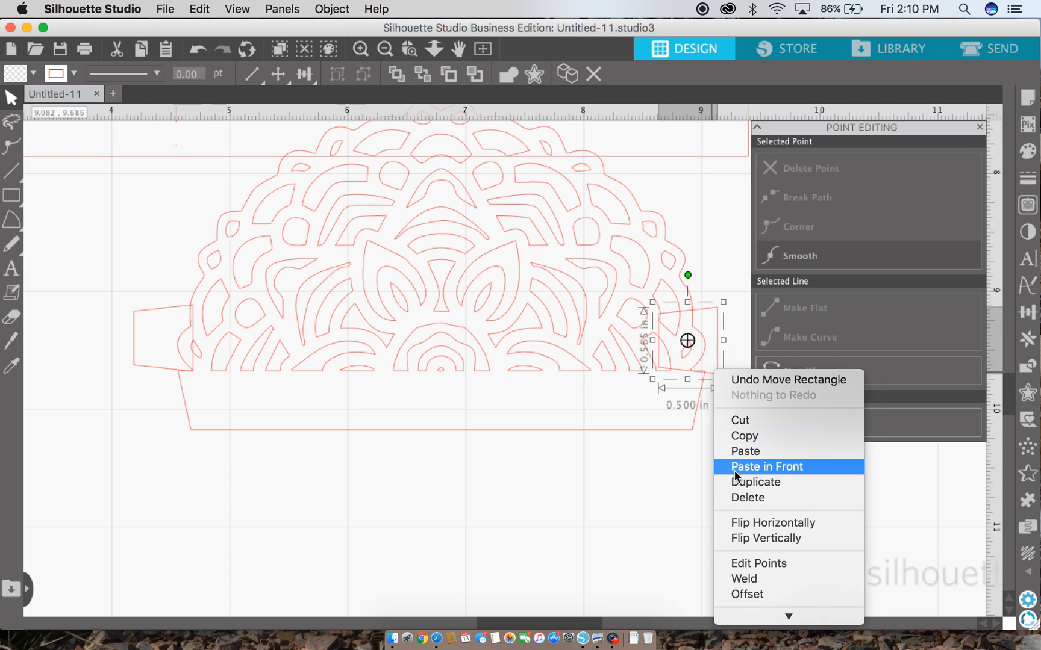
left_click(734, 522)
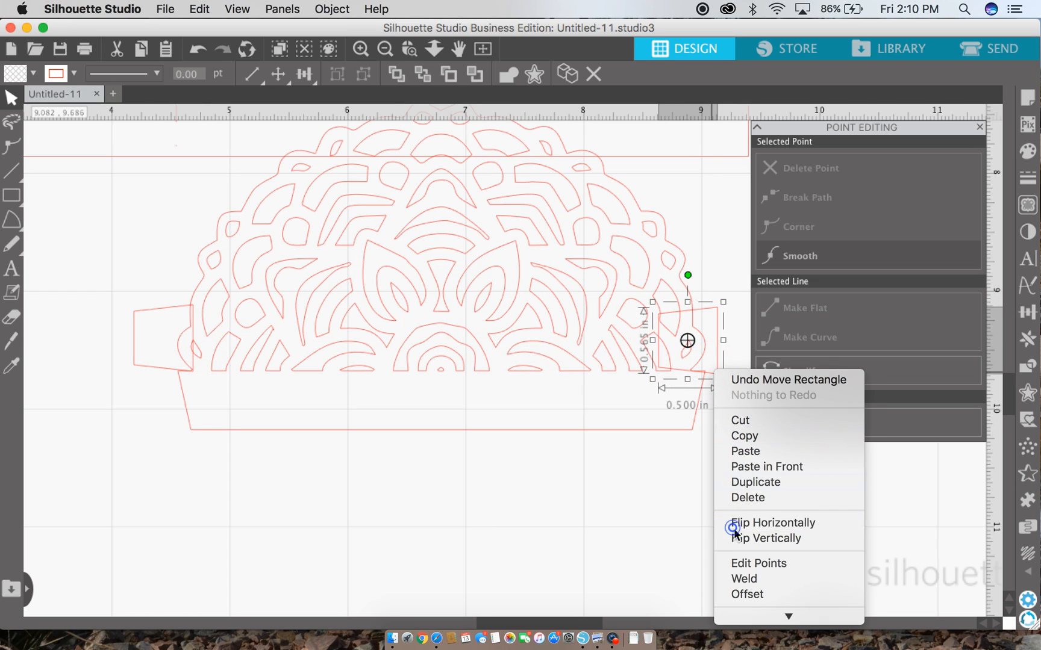
left_click_drag(716, 377, 747, 376)
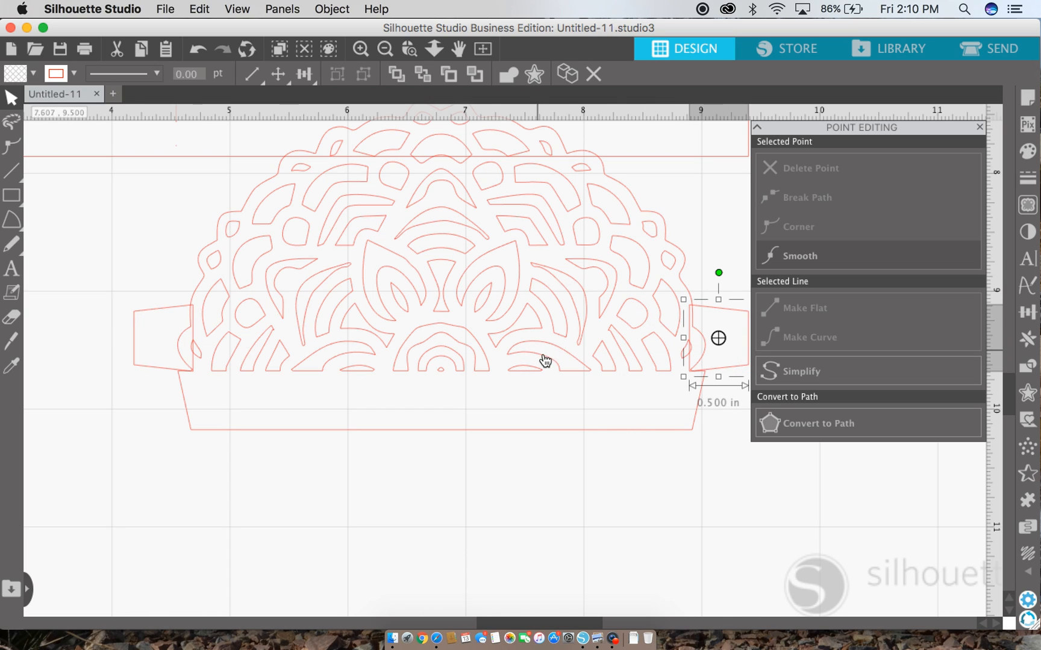
Align the two side tabs on their vertical centres and nudge them down slightly together.
left_click(149, 366, "shift")
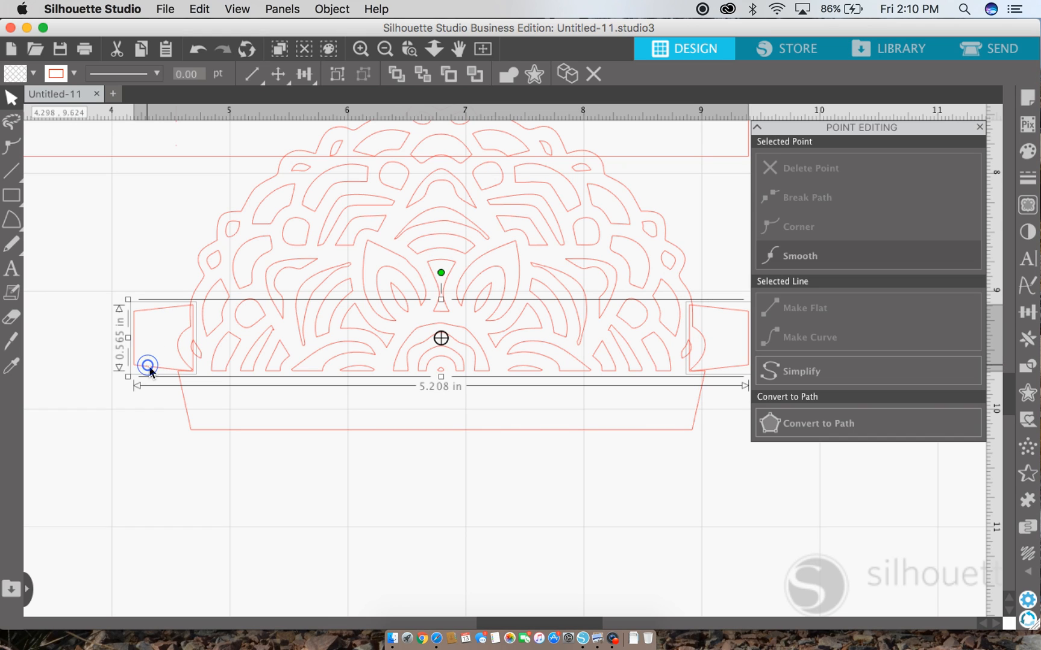
left_click(1027, 312)
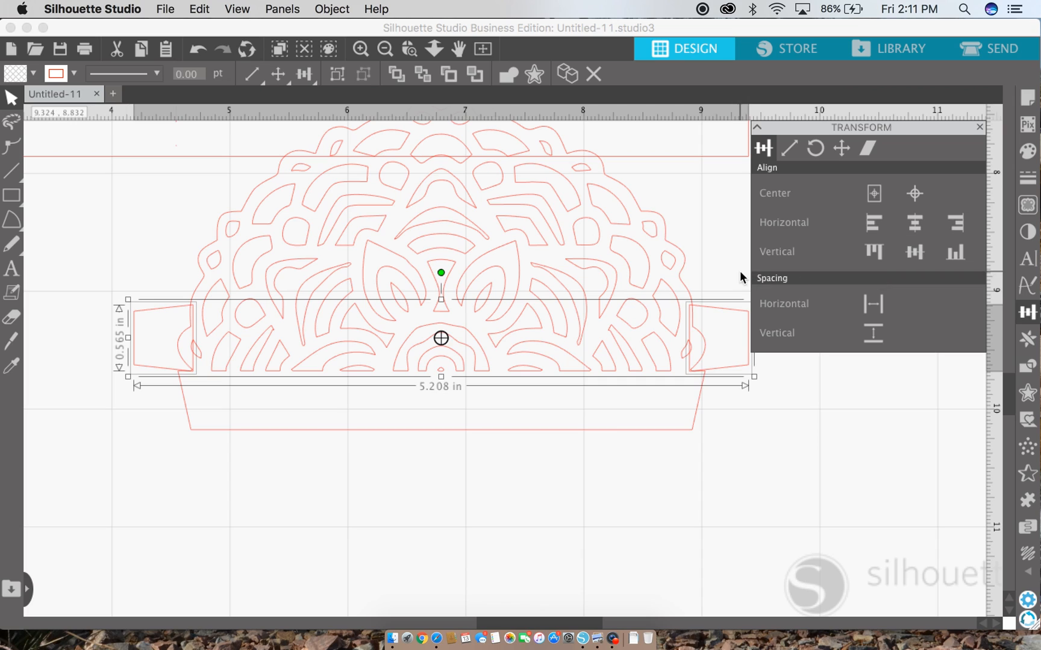
left_click(915, 252)
key("Down")
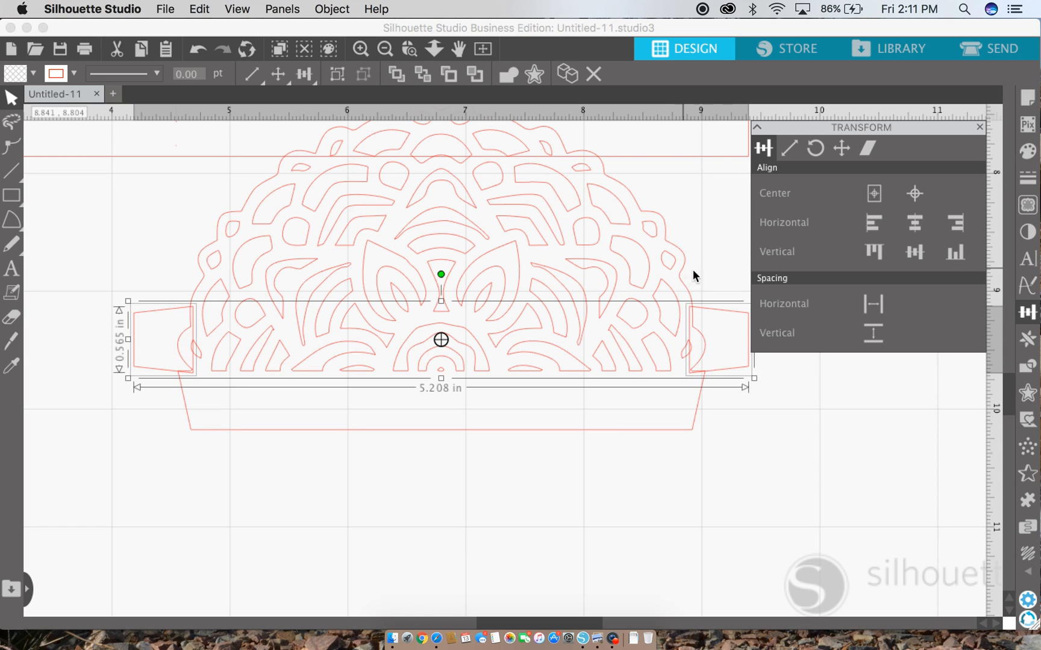
Weld both side tabs to the half-mandala piece.
left_click_drag(711, 258, 94, 480)
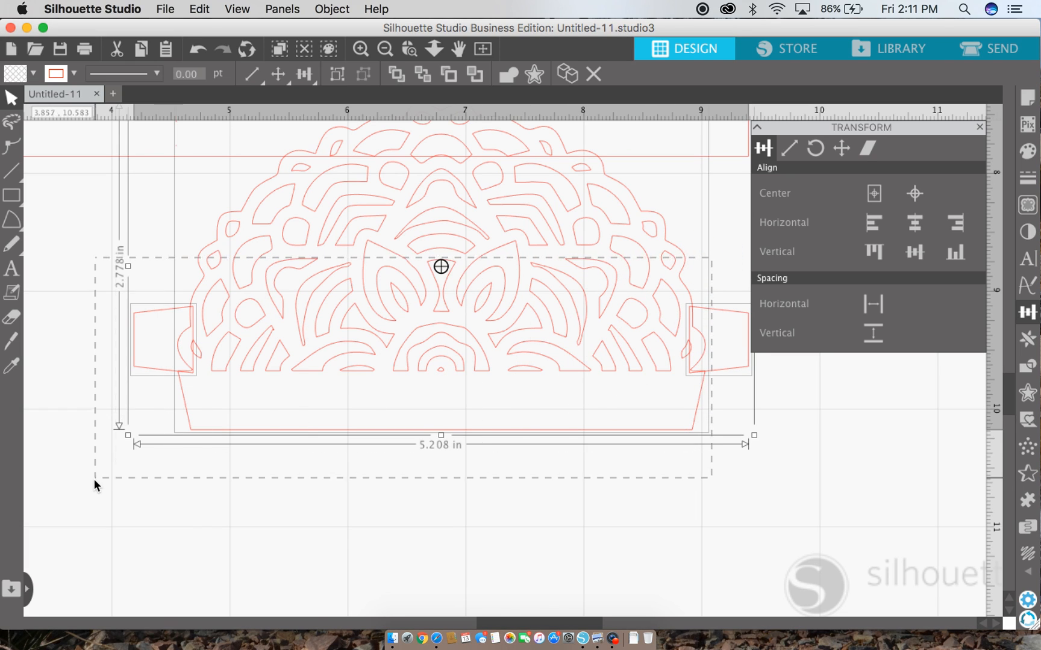
right_click(692, 353)
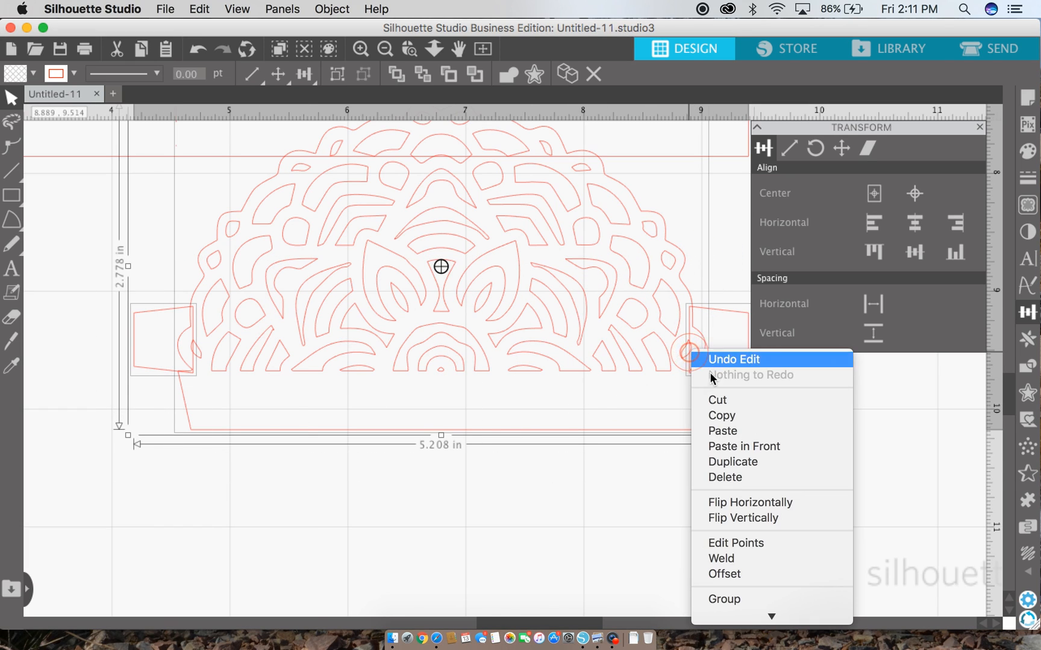
left_click(717, 558)
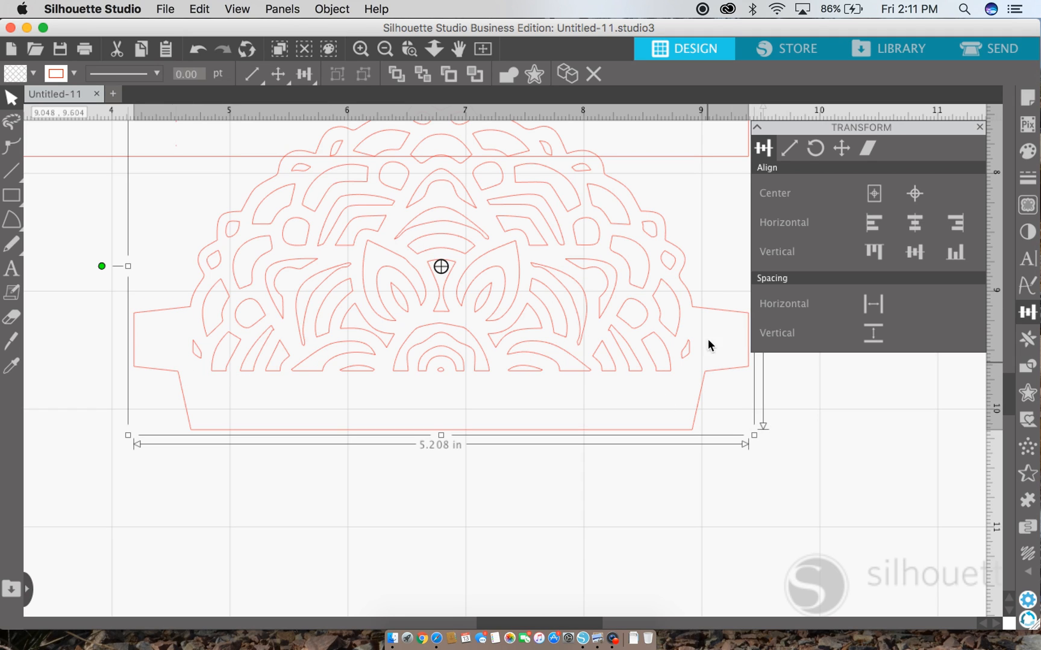
Draw a straight horizontal fold line about 4.37 in long where the half-mandala meets the bottom tab.
left_click(12, 172)
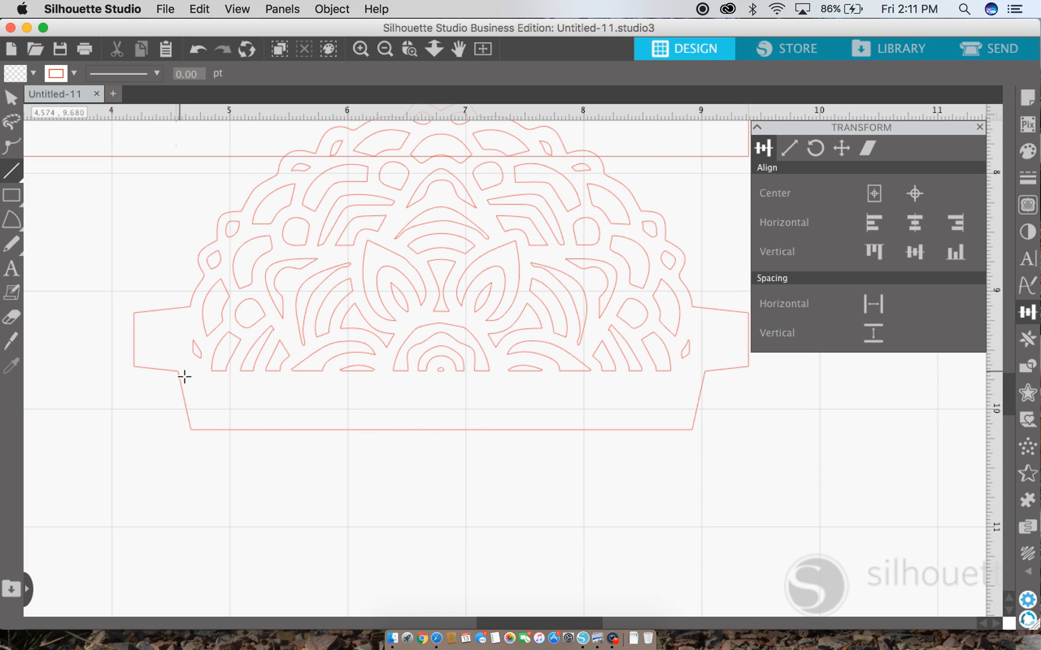
left_click_drag(180, 372, 700, 414)
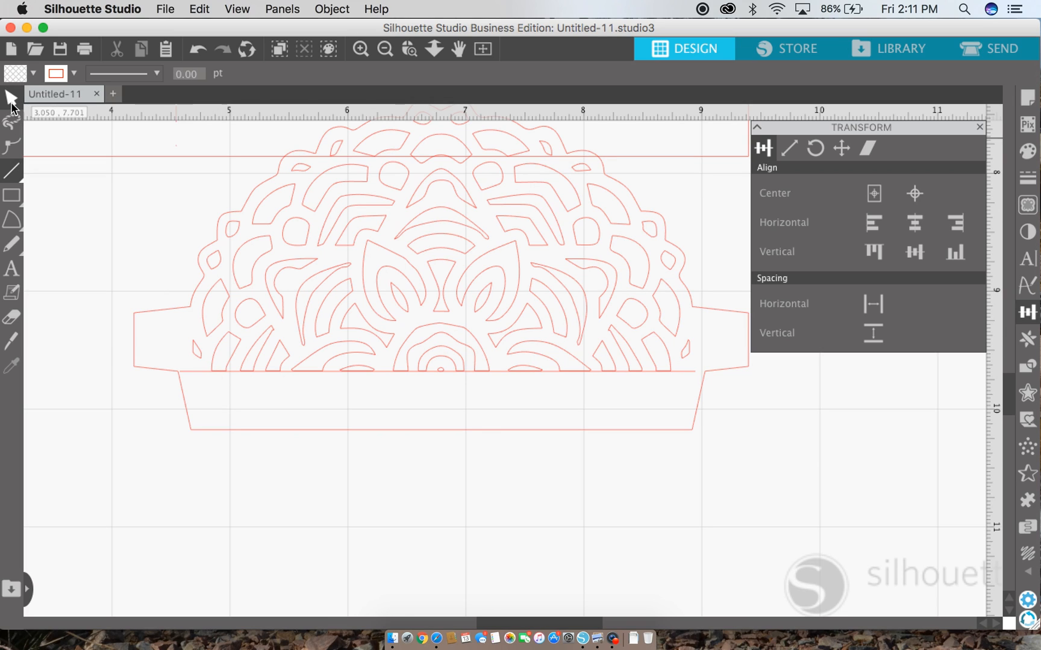
left_click(12, 99)
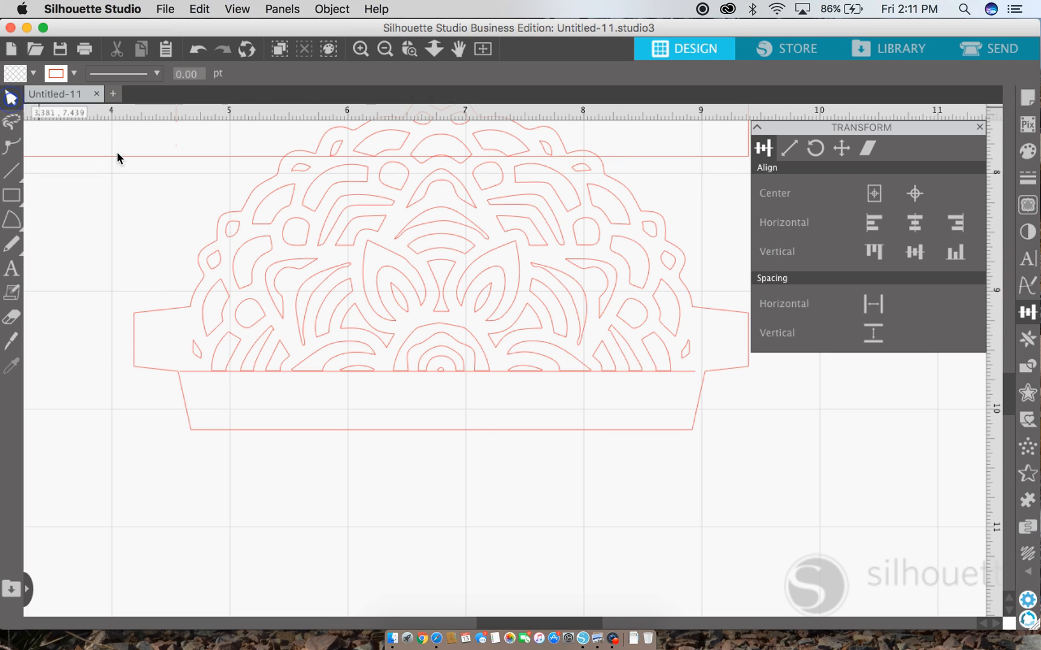
Nudge the fold line down and right so it sits just below the mandala cutouts, centred across the bottom tab.
left_click(391, 378)
key("Down")
key("Down")
key("Down")
key("Right")
key("Right")
key("Right")
key("Right")
key("Right")
key("Down")
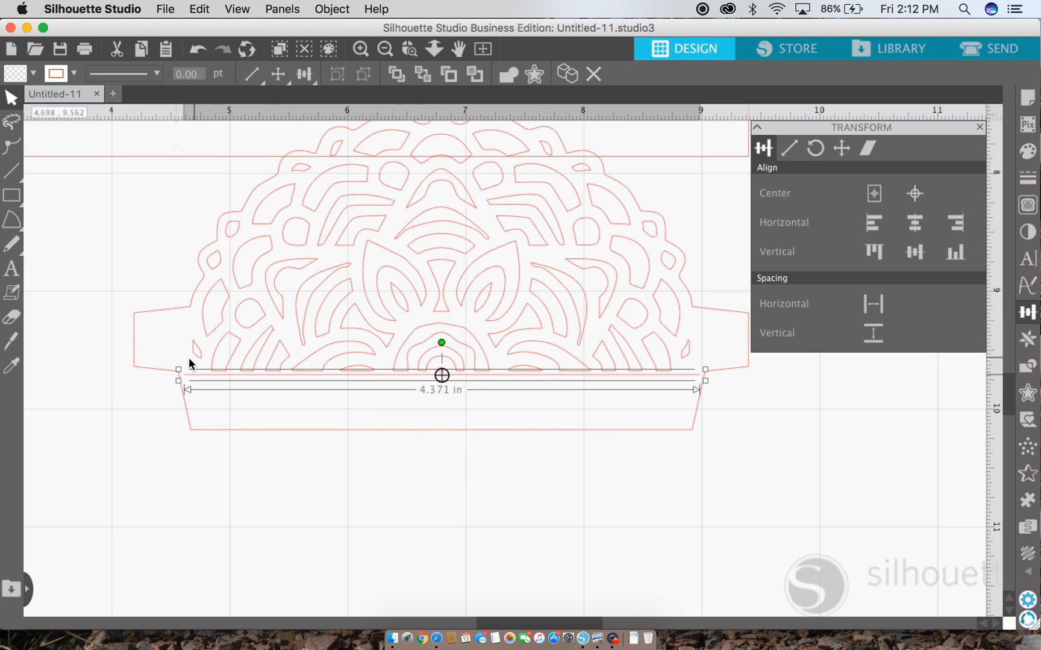
Give the bottom tab's fold line the long, widely spaced dash style, shorten it to about 4.31 in, and reposition it just below the cutouts.
left_click(123, 74)
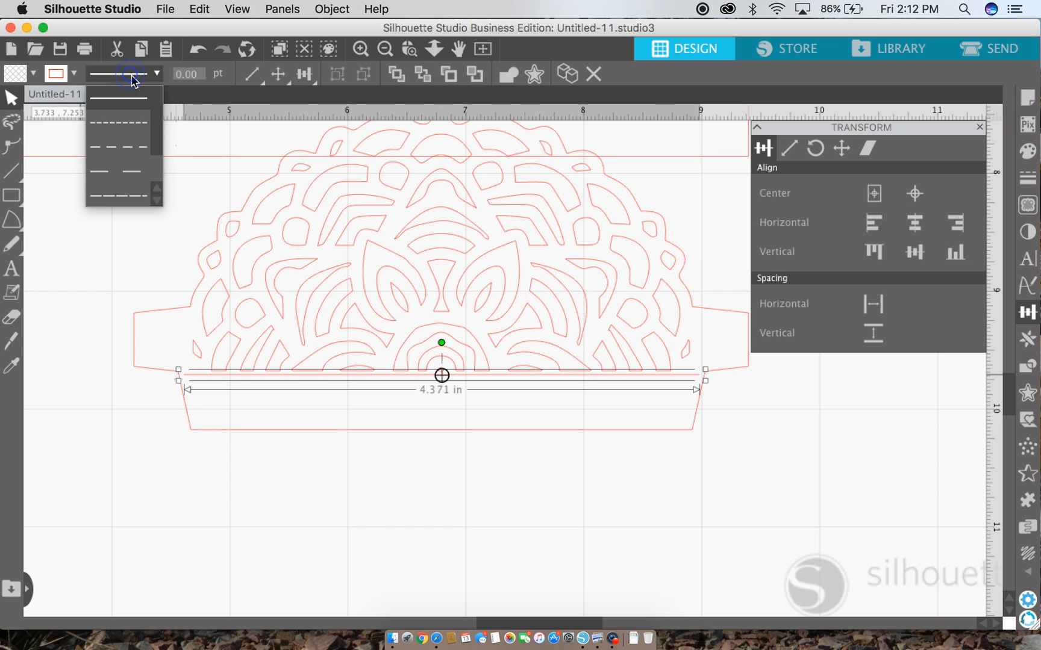
left_click(126, 177)
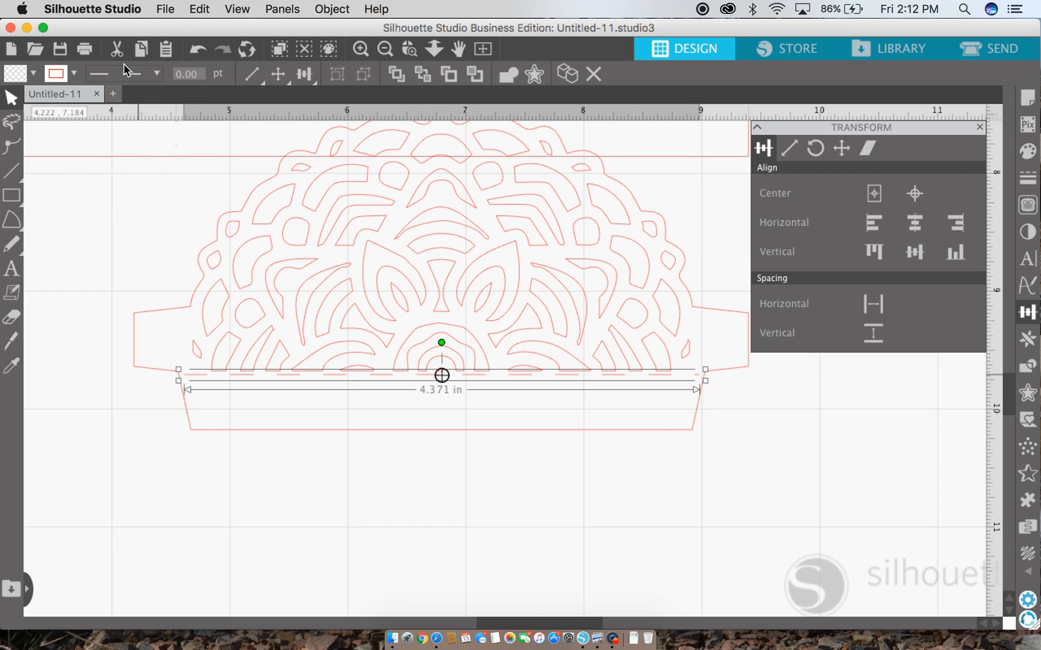
left_click_drag(709, 386, 687, 385)
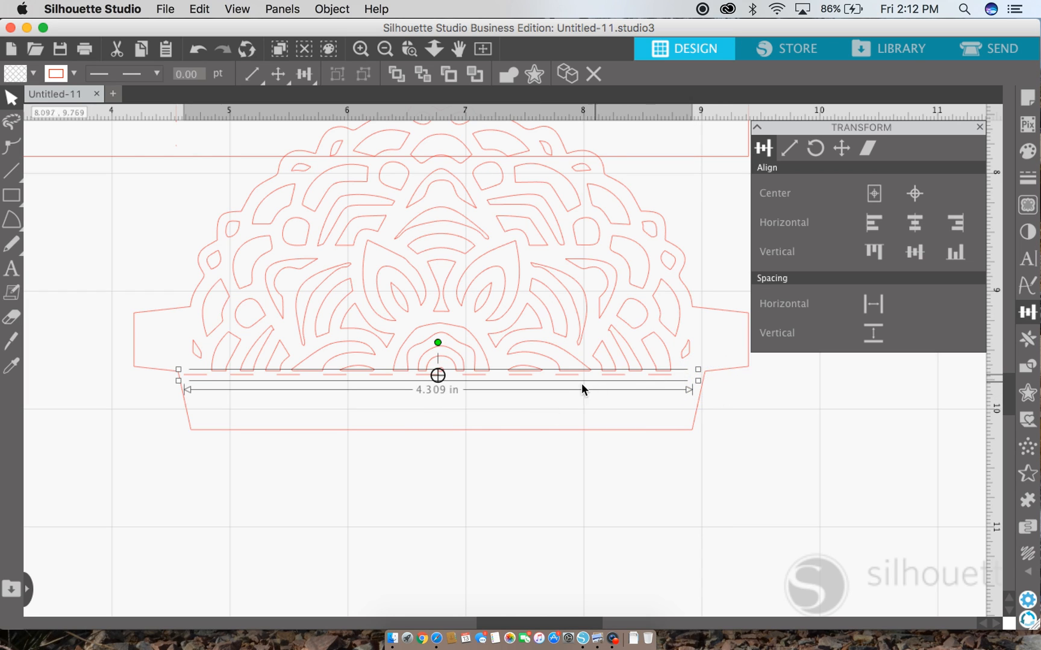
left_click_drag(529, 379, 544, 386)
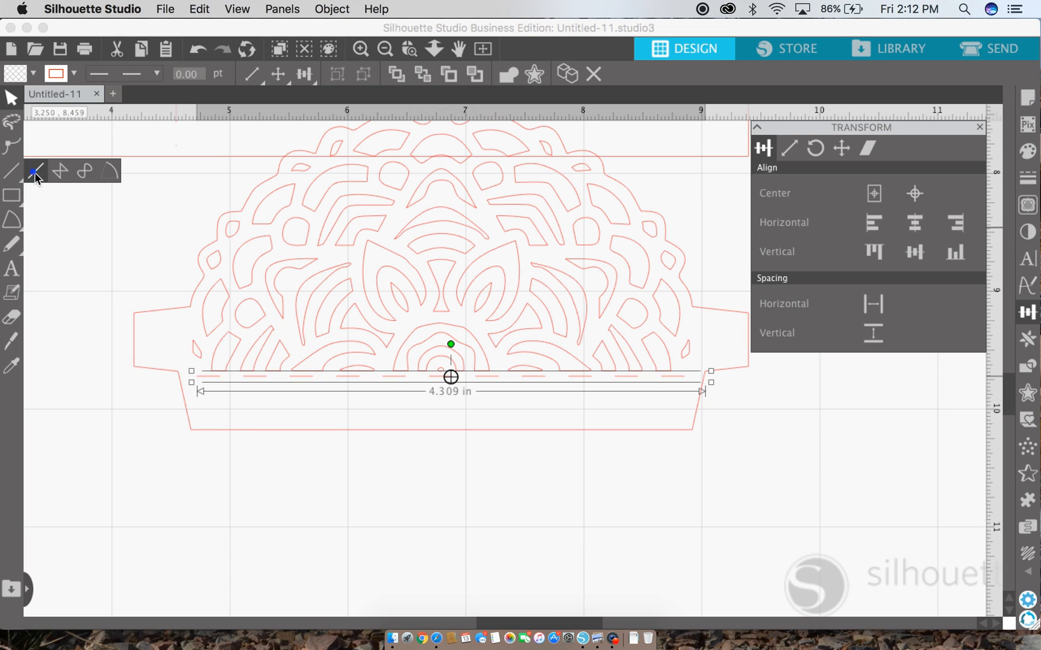
Draw a vertical fold line about 0.48 in long where the left side tab meets the half-mandala.
left_click(35, 171)
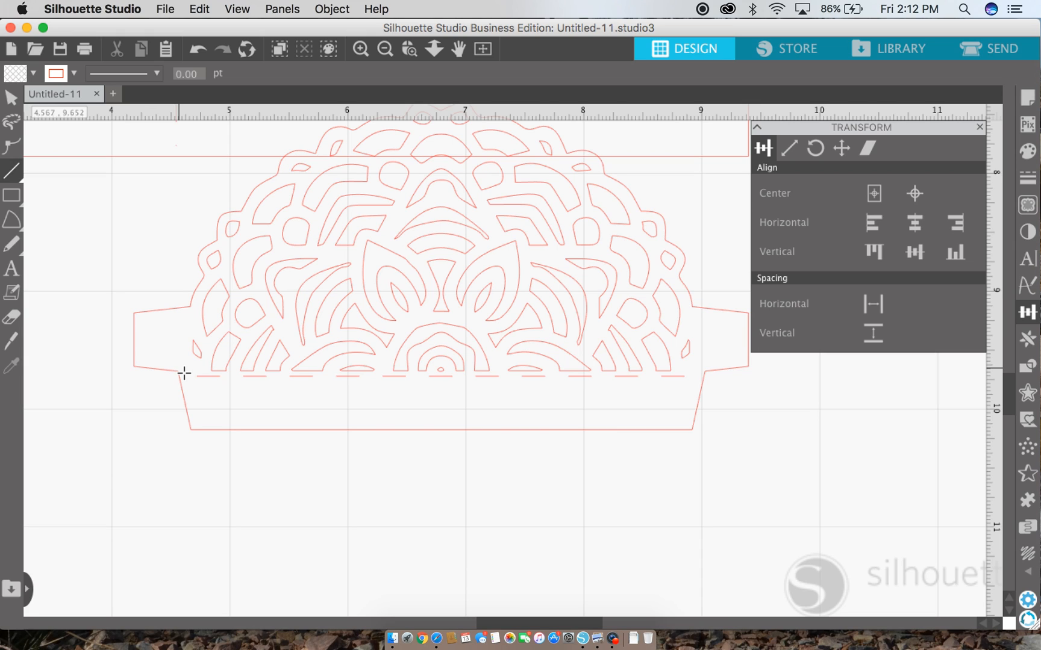
left_click_drag(184, 373, 183, 316)
key("v")
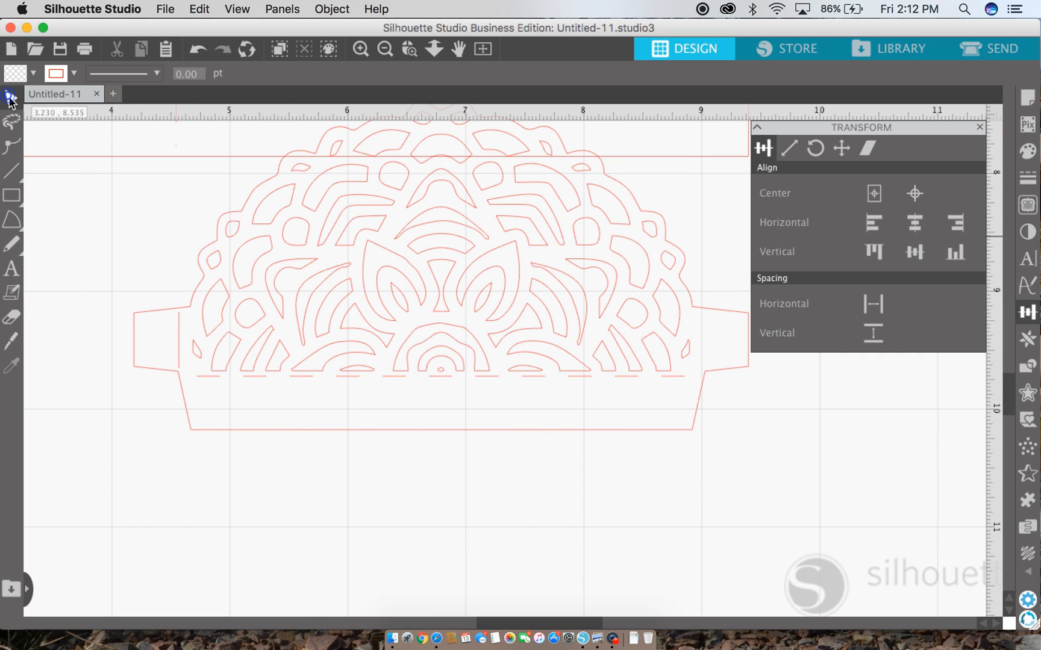
Duplicate the vertical fold line and place the copy where the right side tab meets the half-mandala.
right_click(180, 335)
left_click(223, 445)
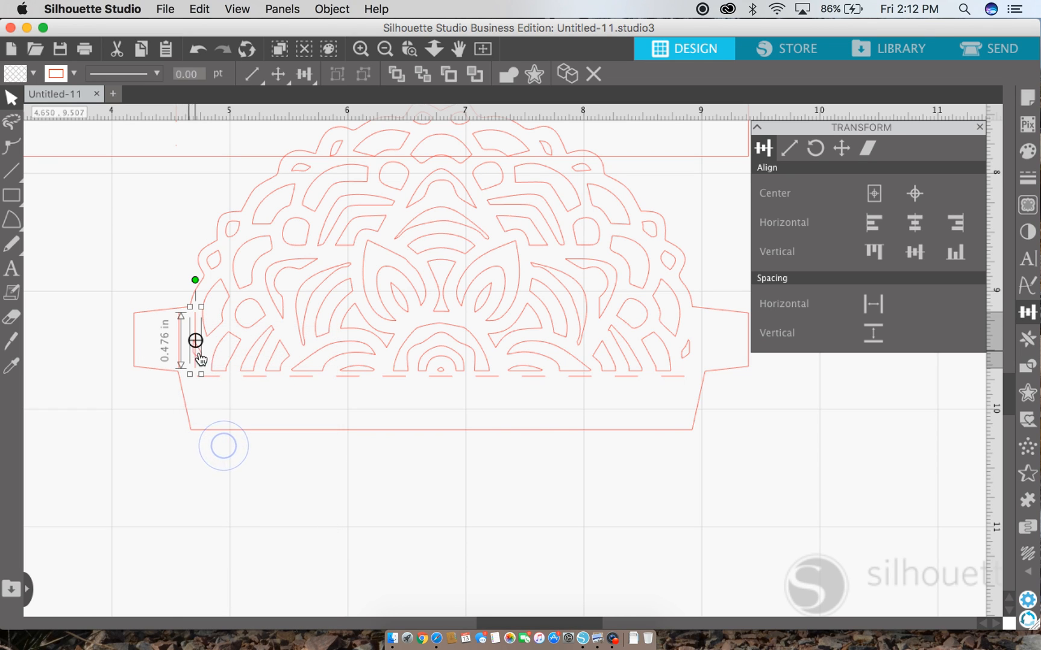
left_click_drag(200, 360, 711, 358)
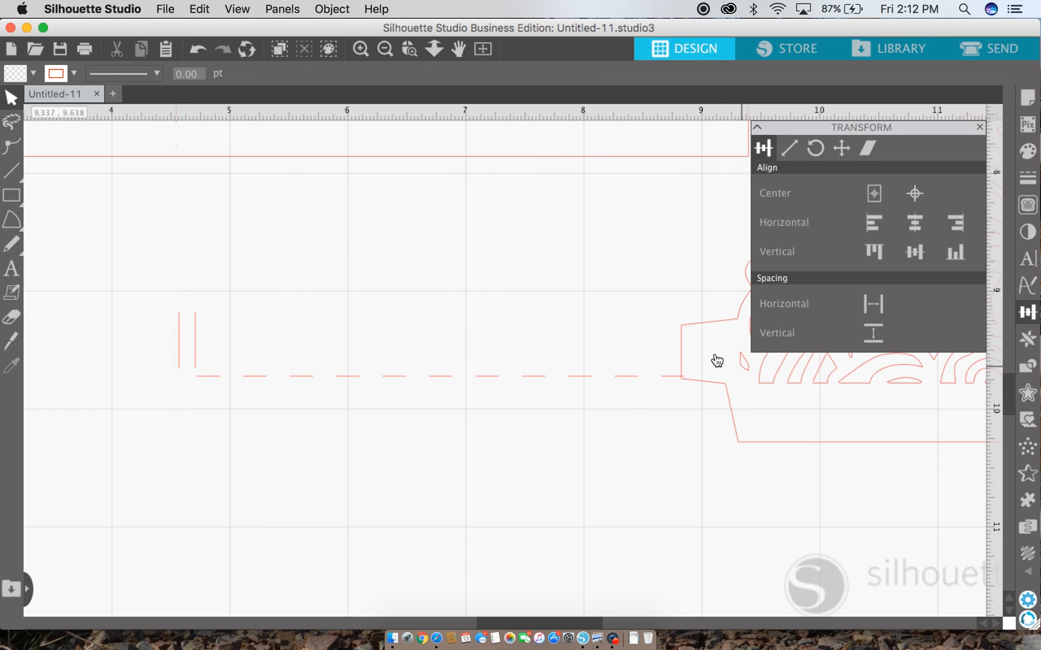
left_click(198, 53)
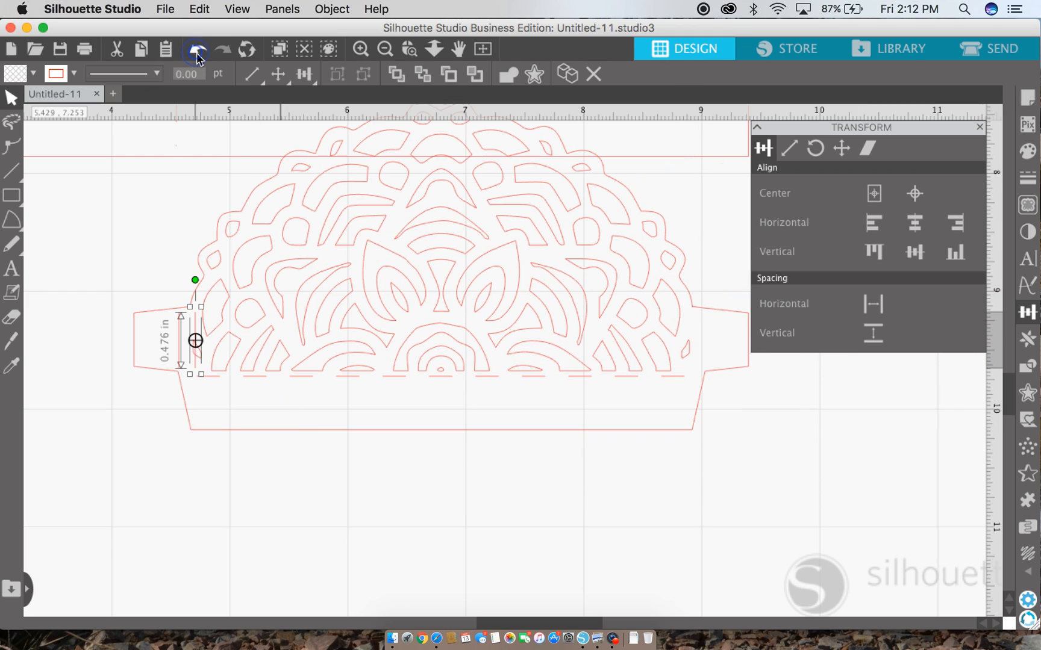
left_click_drag(203, 373, 702, 364)
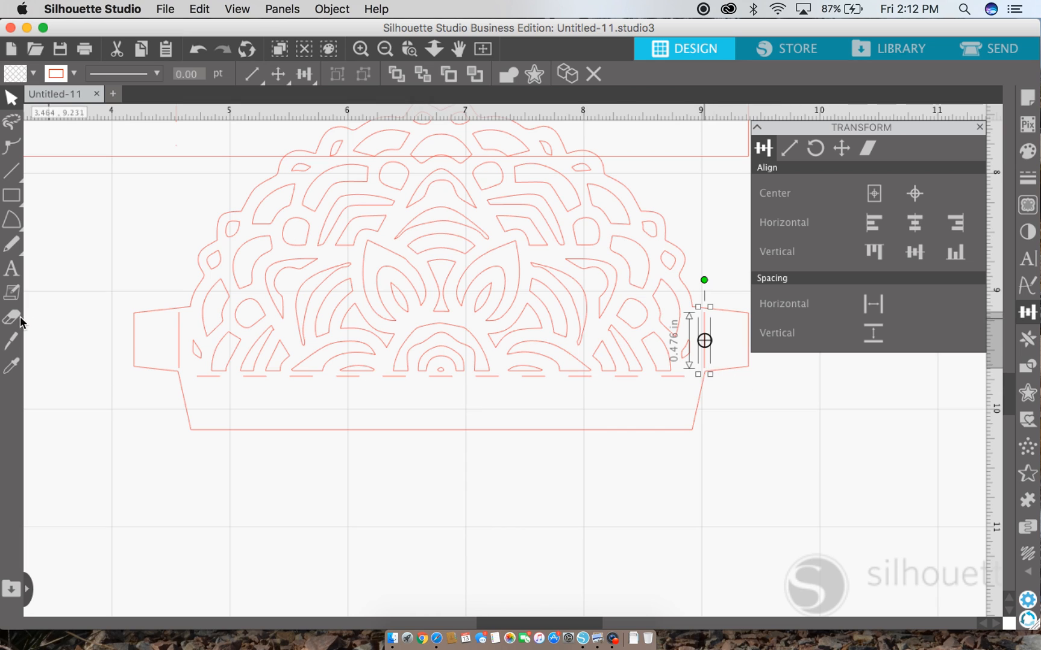
Apply the medium-length dashed line style to both side-tab fold lines.
left_click(180, 359, "shift")
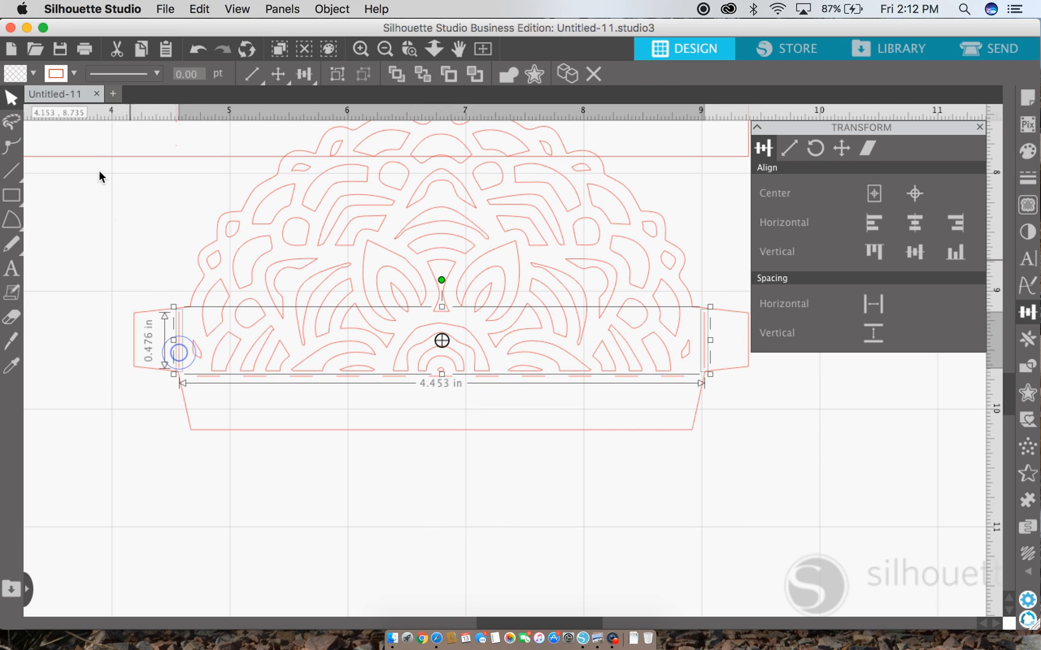
left_click(116, 78)
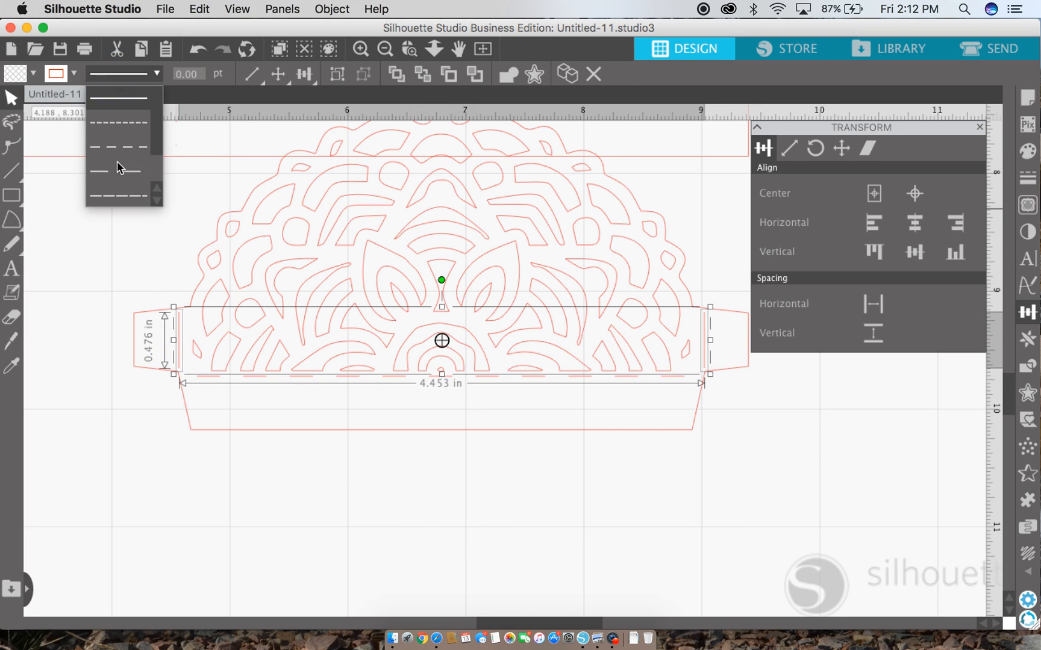
left_click(116, 174)
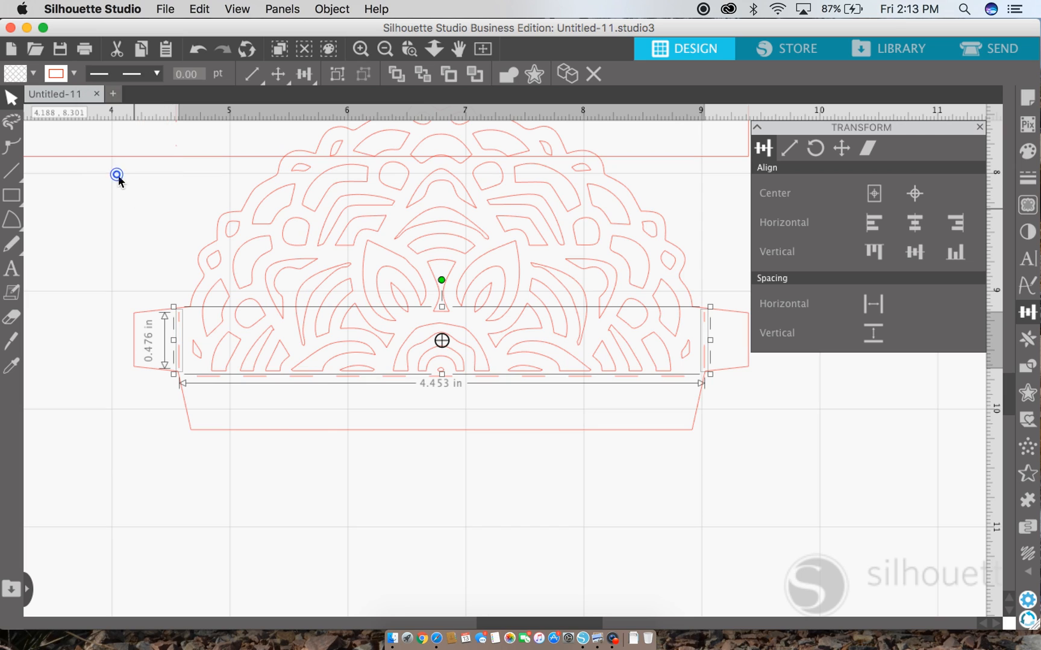
left_click(130, 74)
left_click(139, 147)
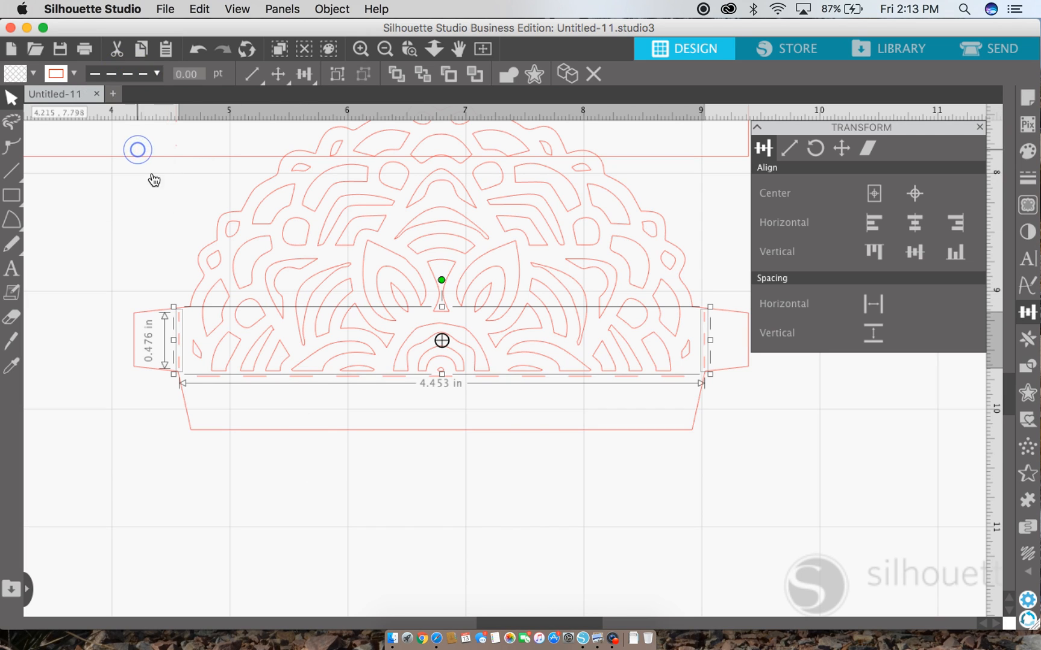
left_click(740, 403)
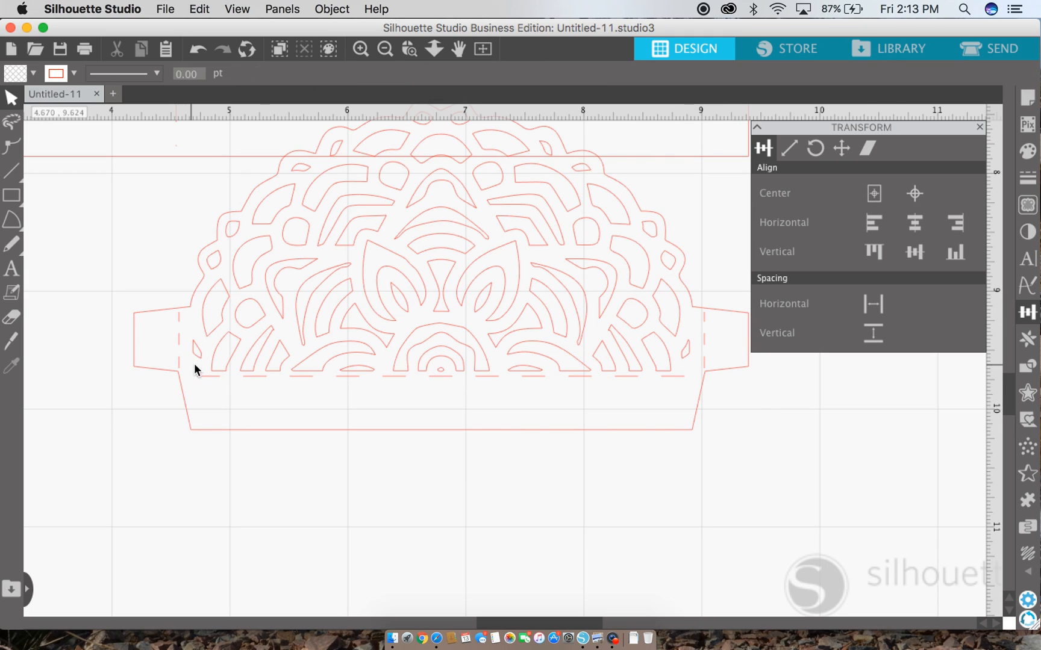
Group the half-mandala piece together with its three dashed fold lines.
left_click(123, 249)
left_click_drag(752, 368, 749, 432)
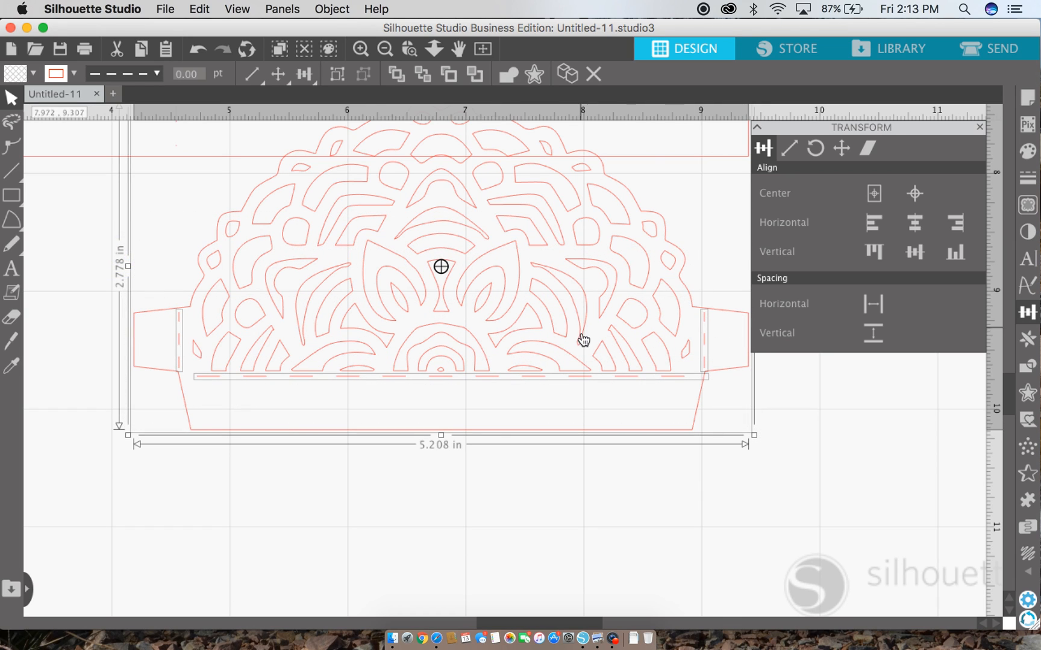
right_click(571, 355)
mouse_move(651, 616)
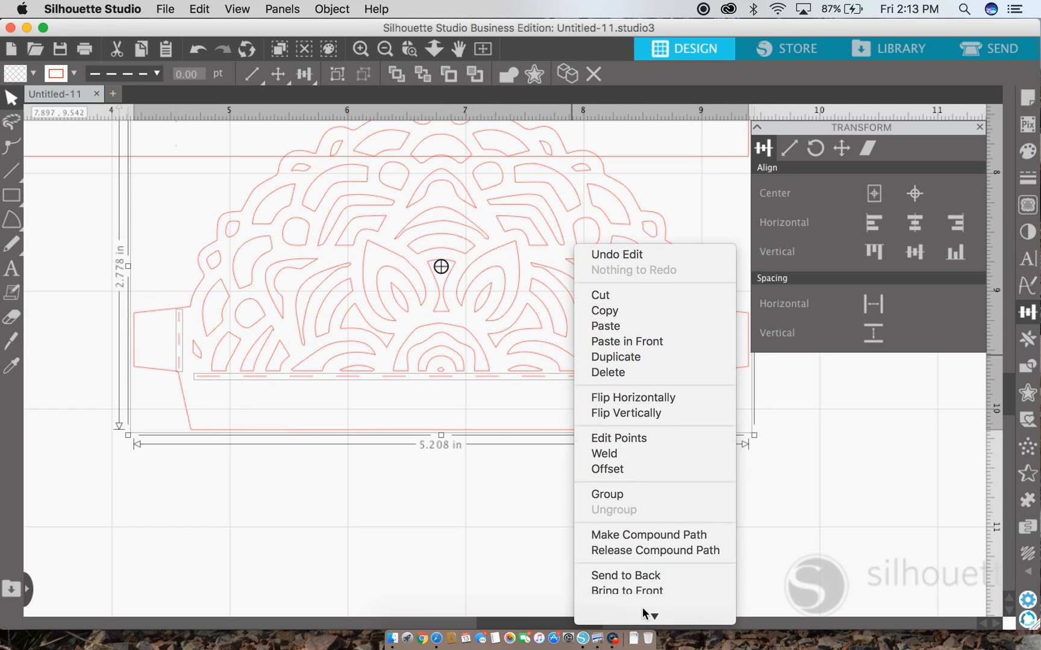
left_click(637, 494)
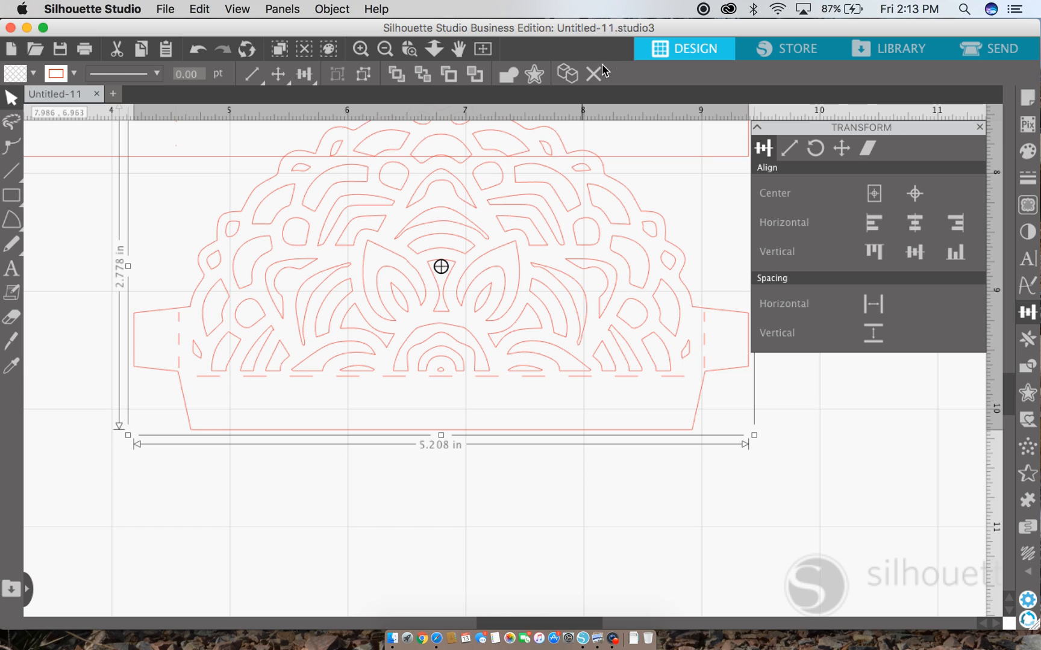
Spread out the layout: shift the card outline right and up, the pink copies farther off the mat, and the half-mandala toward the card's lower right corner.
left_click(483, 49)
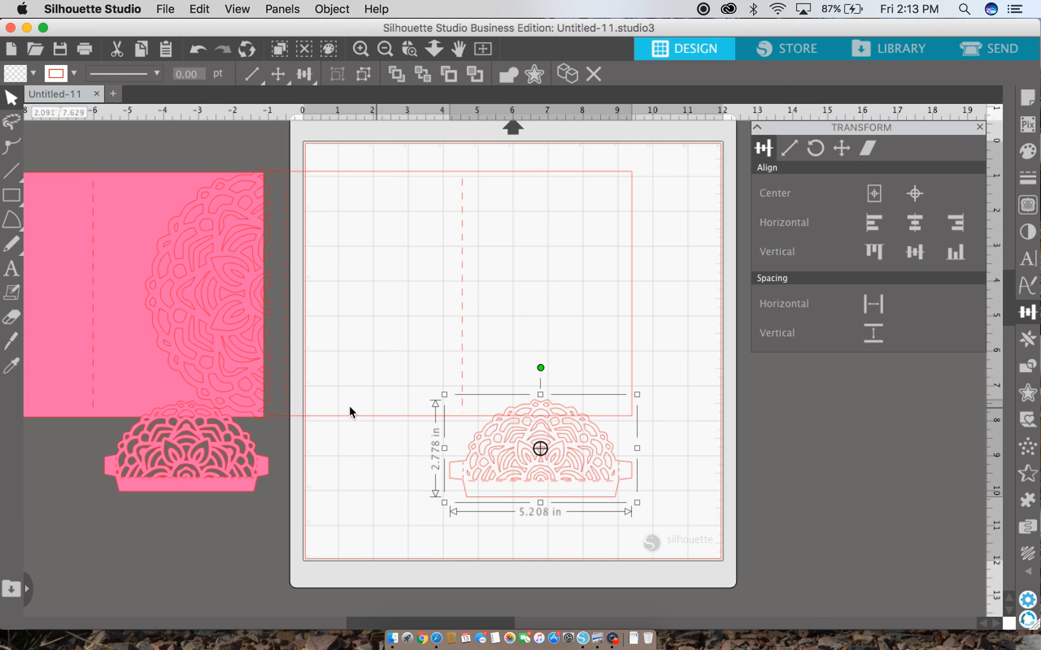
left_click_drag(310, 419, 398, 407)
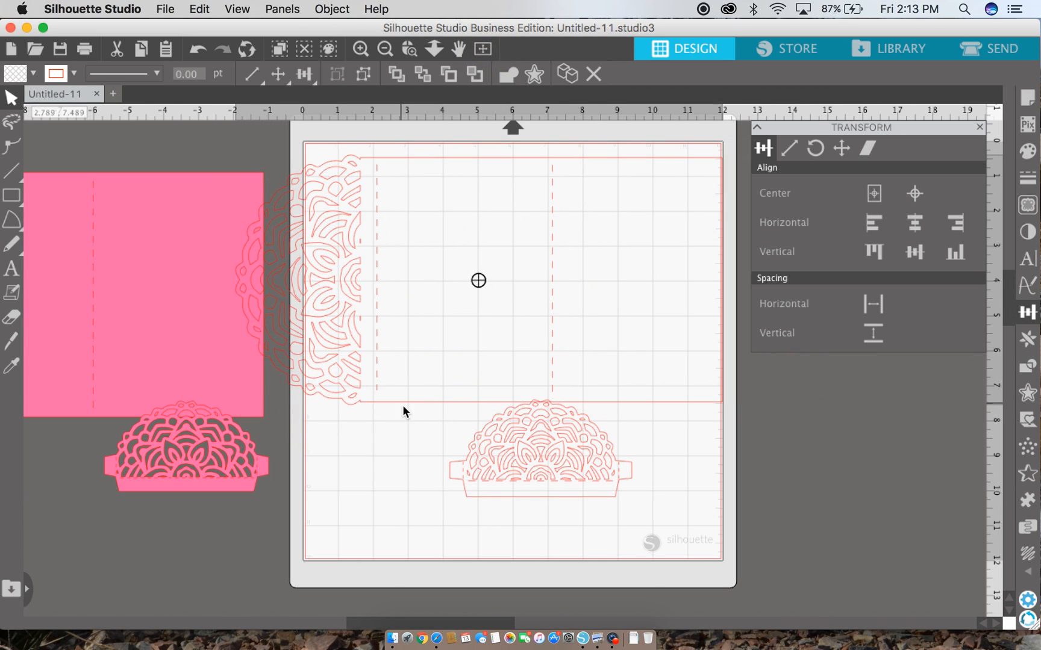
left_click(151, 382)
left_click_drag(155, 386, 28, 388)
left_click_drag(269, 479, 151, 494)
left_click_drag(502, 485, 587, 470)
left_click(604, 387)
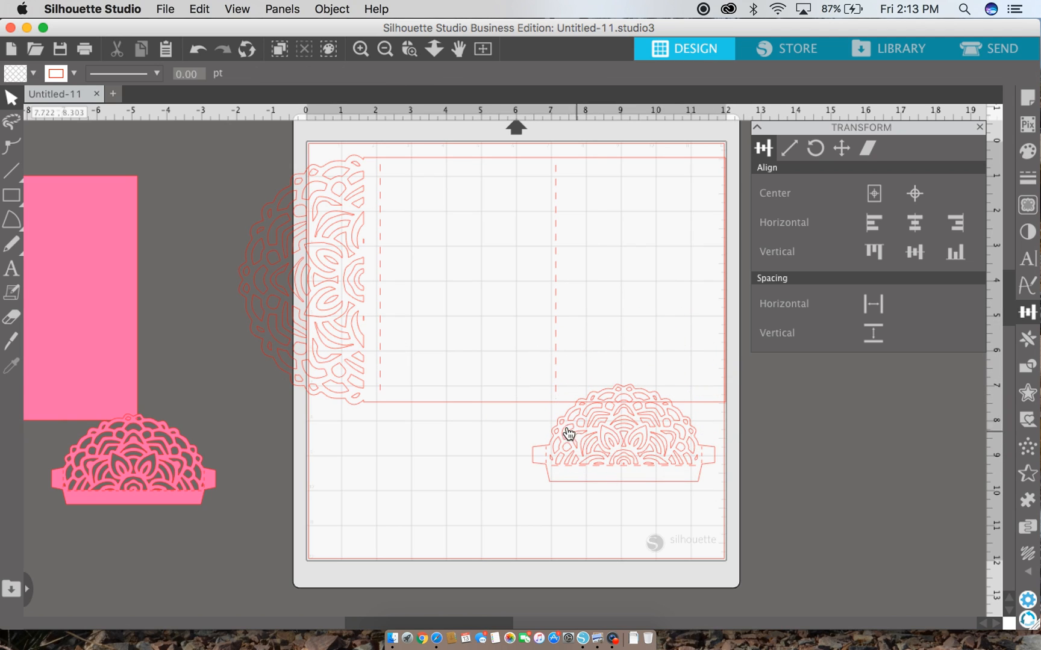
Browse the doily designs in the library for alternative card patterns, and return to the design workspace.
left_click(886, 53)
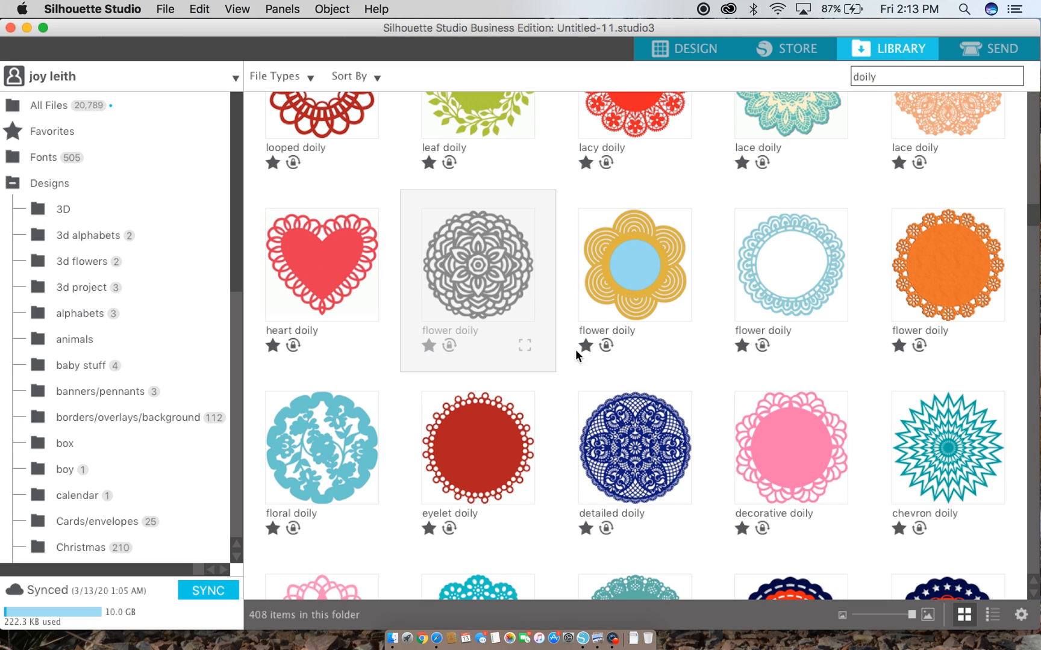
scroll(587, 373, "down", 10)
scroll(656, 317, "down", 10)
scroll(656, 312, "up", 5)
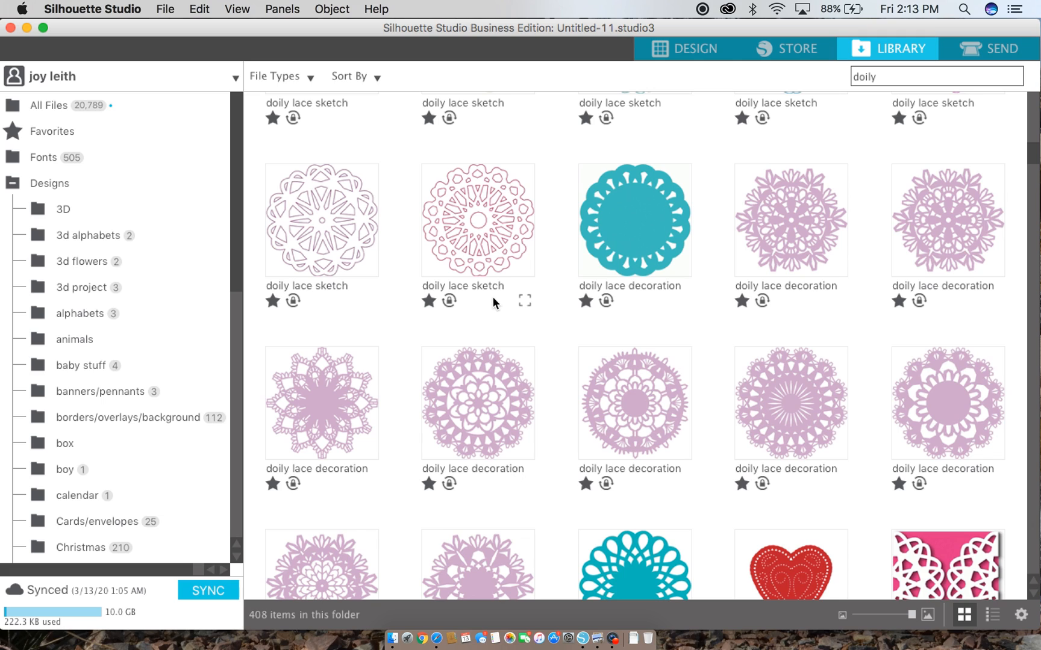
scroll(591, 209, "up", 12)
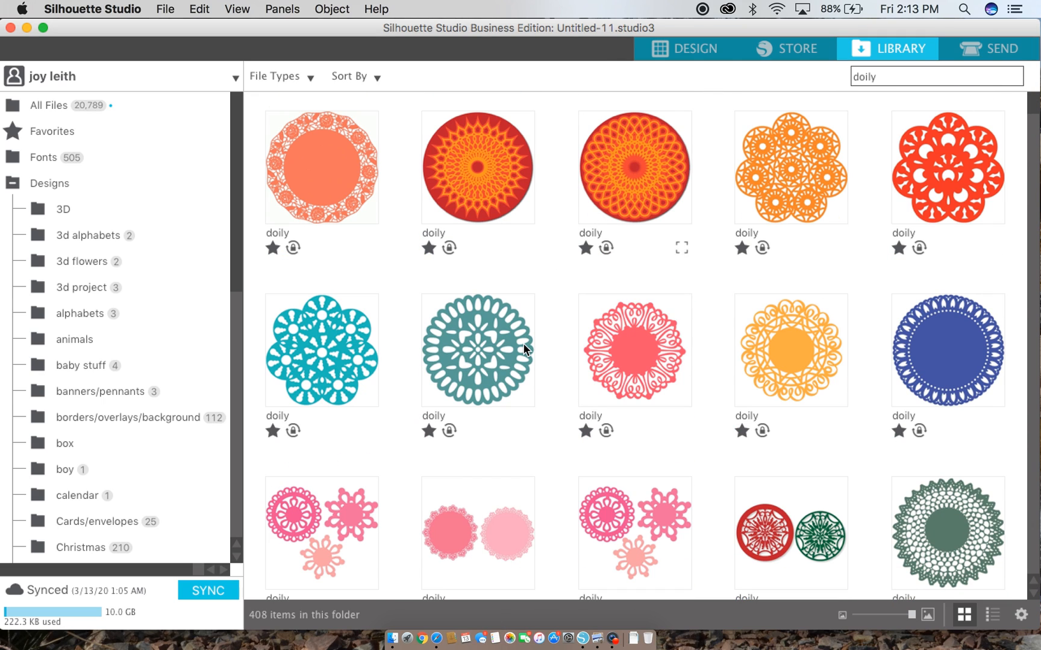
scroll(523, 348, "down", 12)
scroll(524, 331, "down", 5)
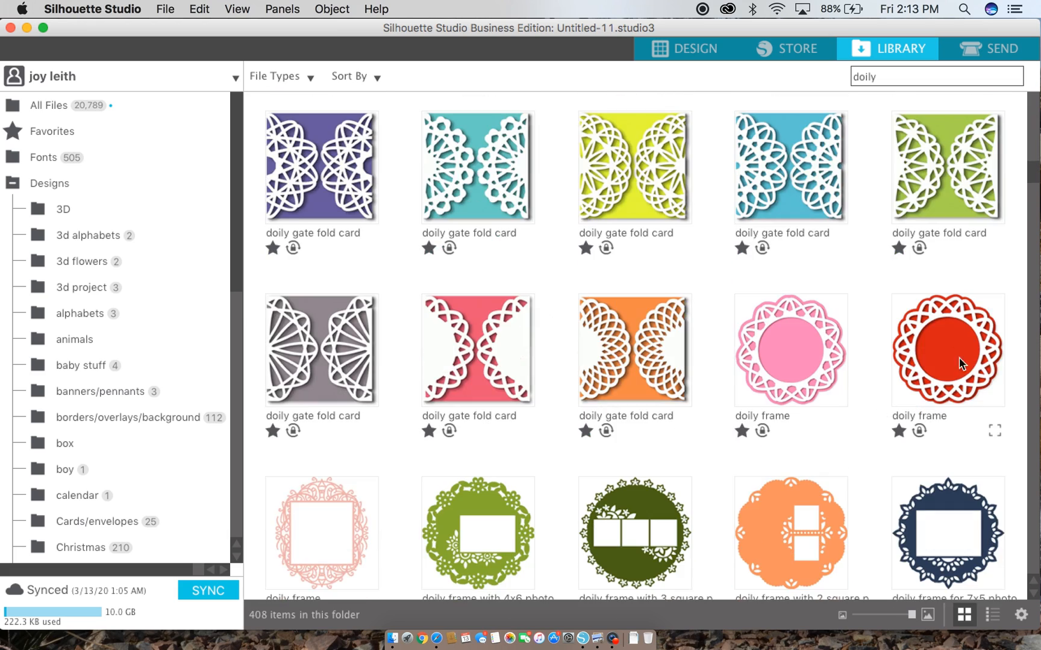
scroll(484, 487, "down", 10)
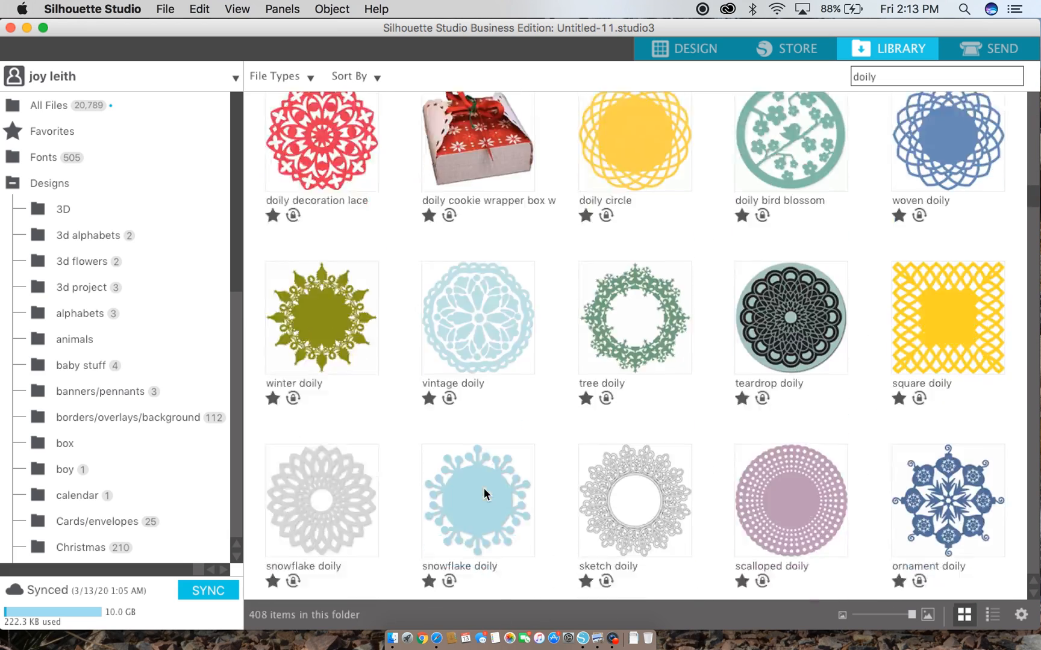
scroll(463, 511, "down", 5)
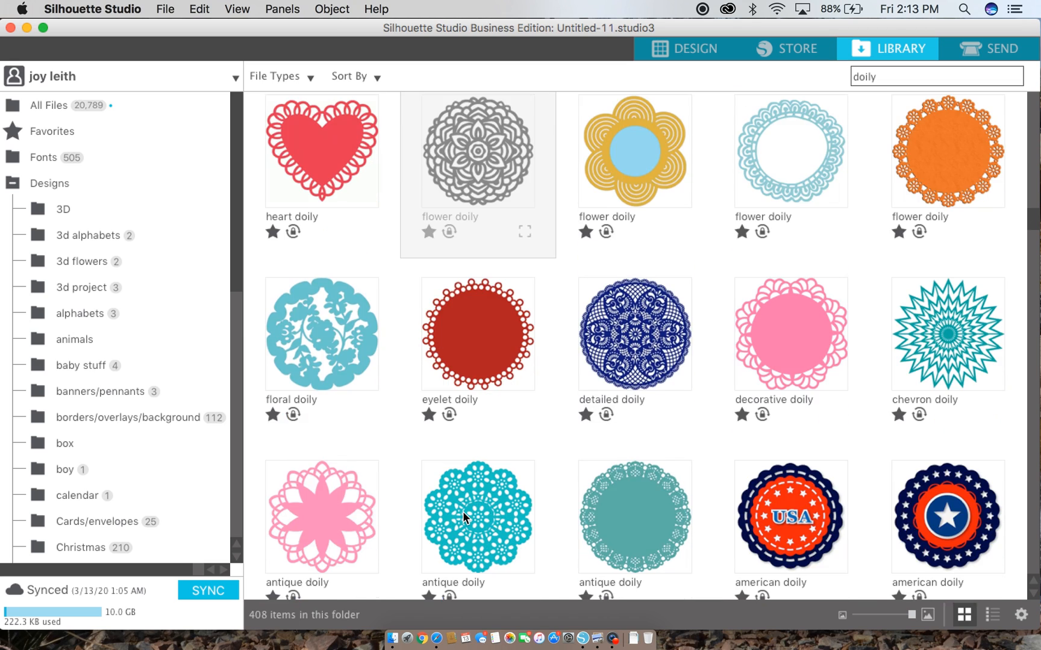
left_click(730, 49)
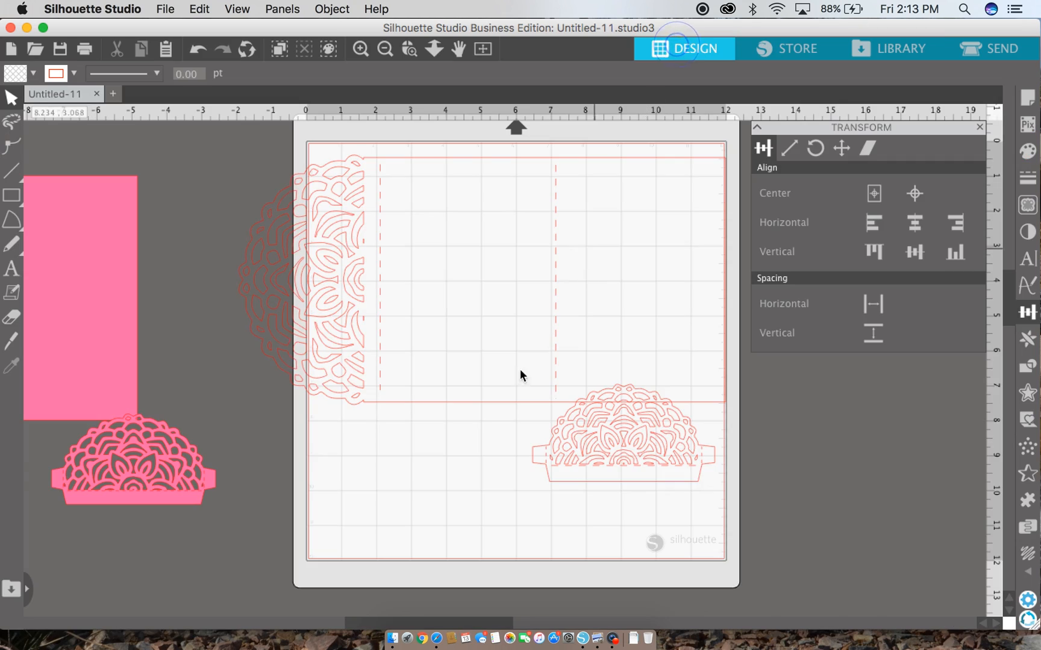
Try the half-mandala piece over the card's right panel, and move it below the card to the mat's lower edge.
left_click_drag(602, 456, 617, 382)
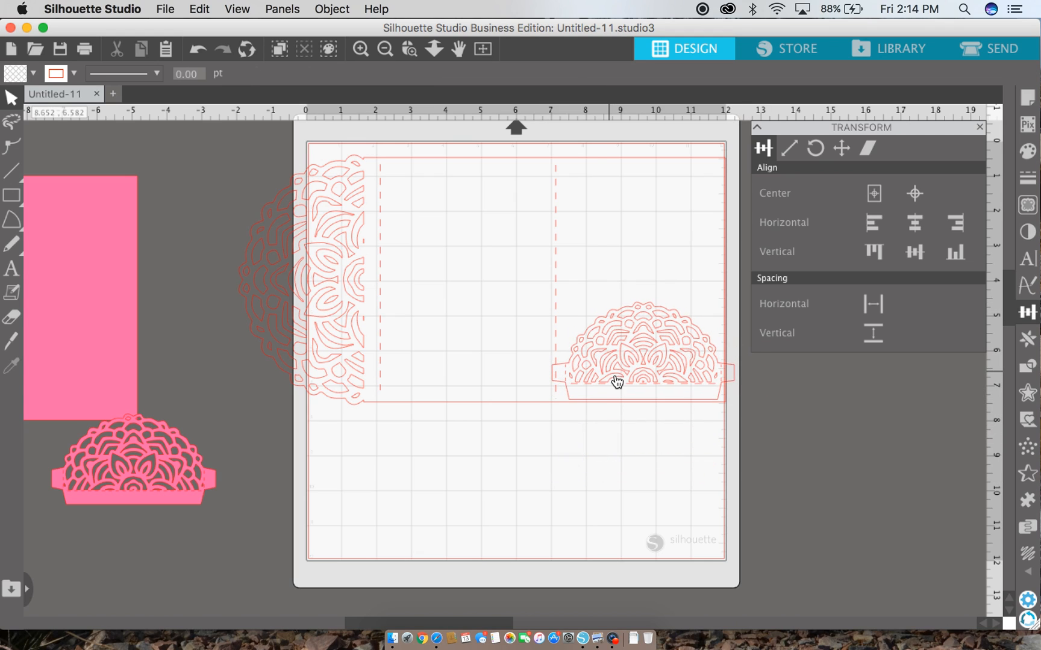
left_click_drag(637, 355, 462, 523)
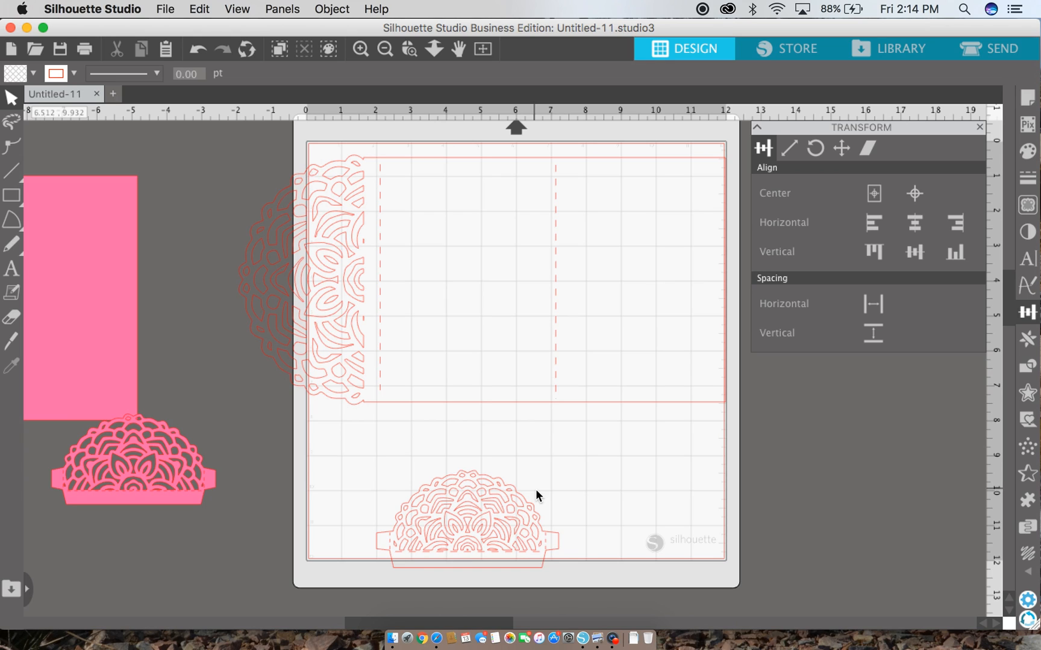
left_click(614, 637)
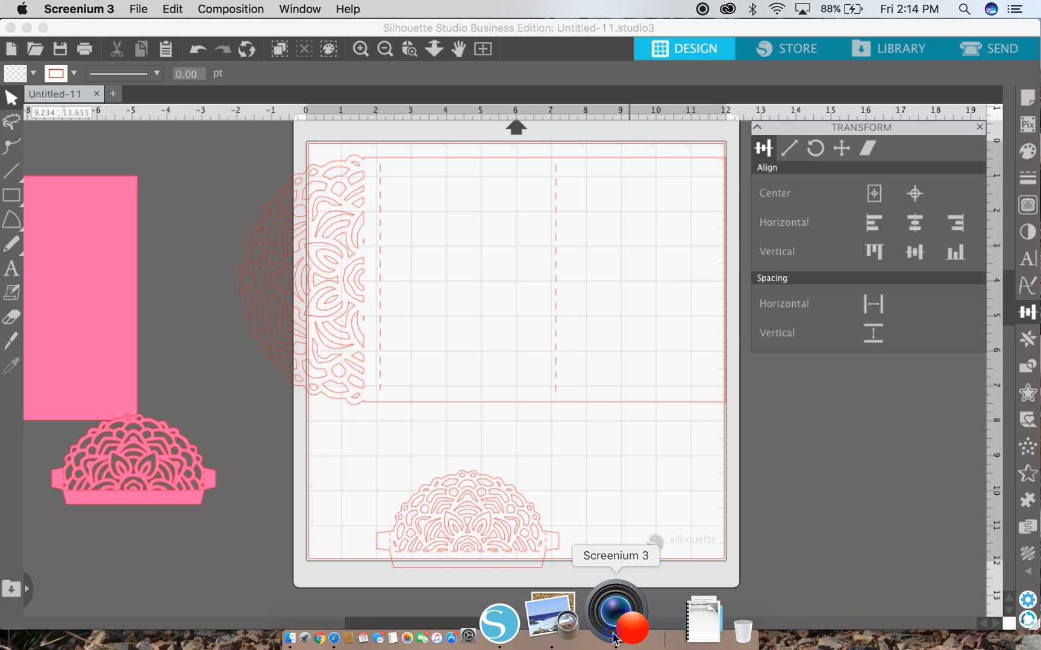
right_click(619, 631)
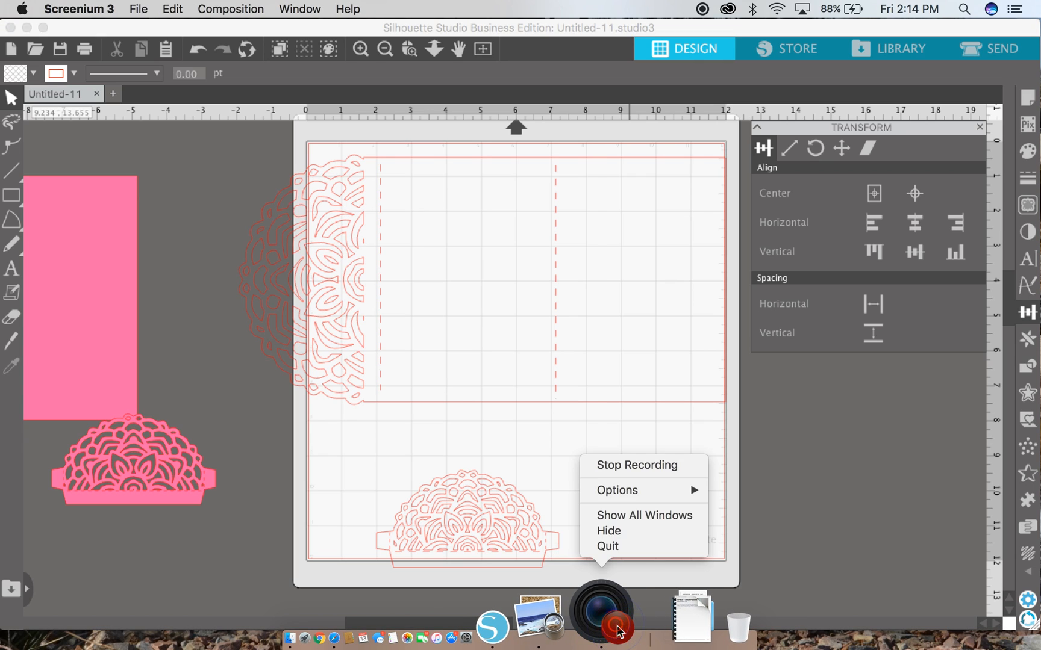